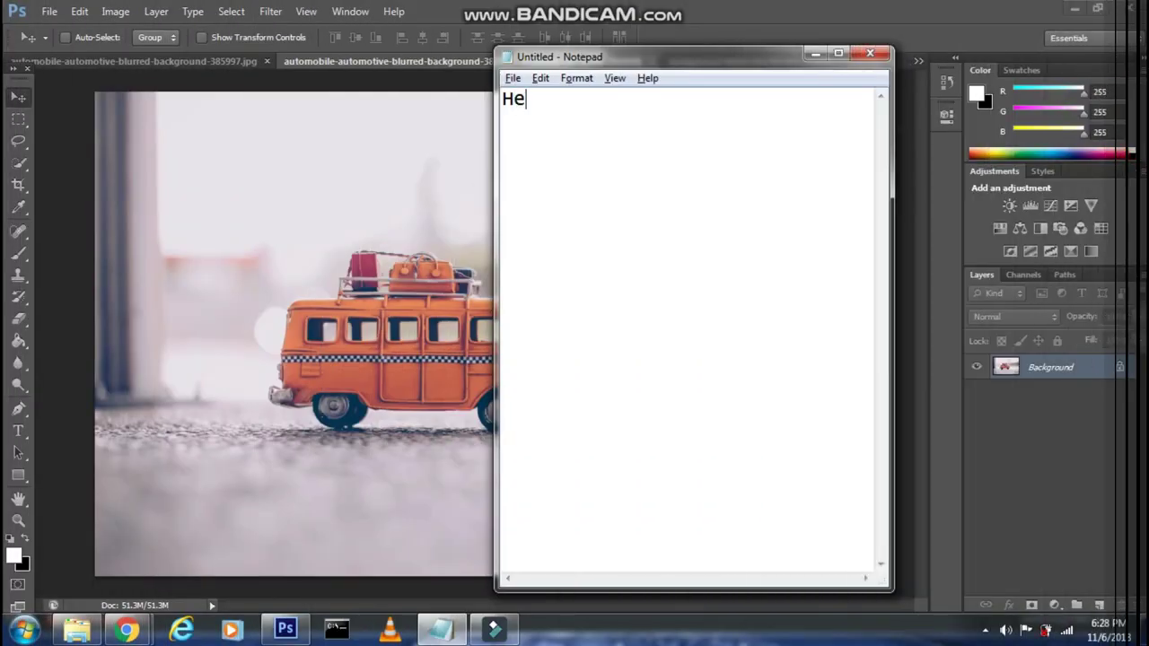
# Write the intro caption, then replace it with 'select the object using the Quick Selection tool'.
pyautogui.write('llo guys, I am')
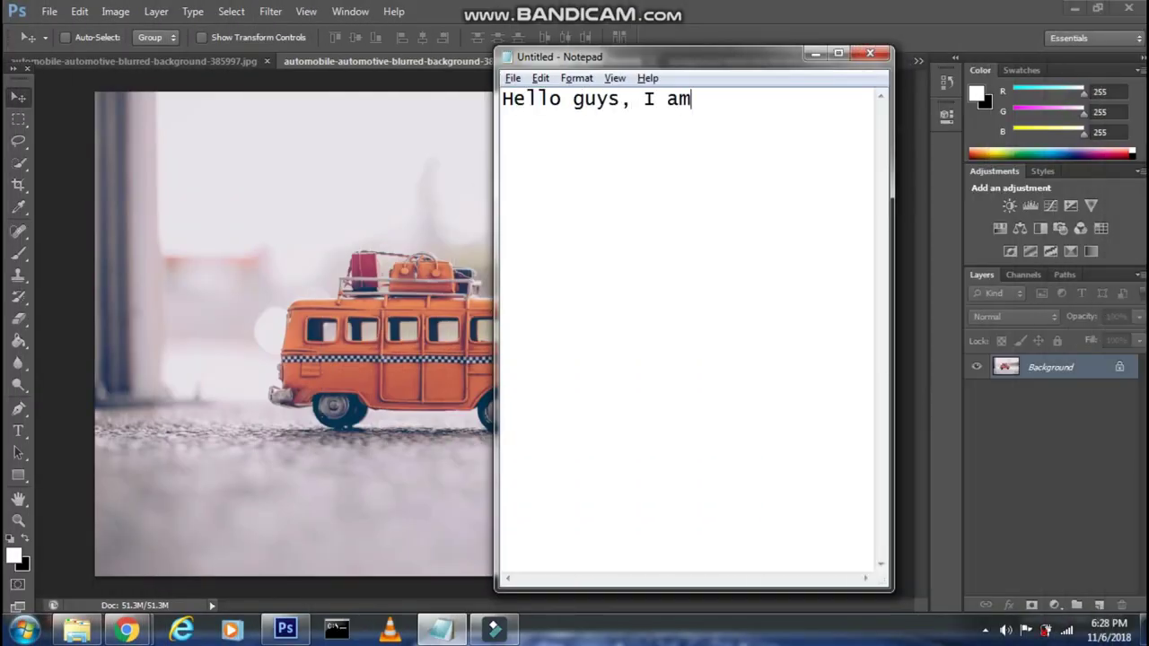
pyautogui.write(' and today ')
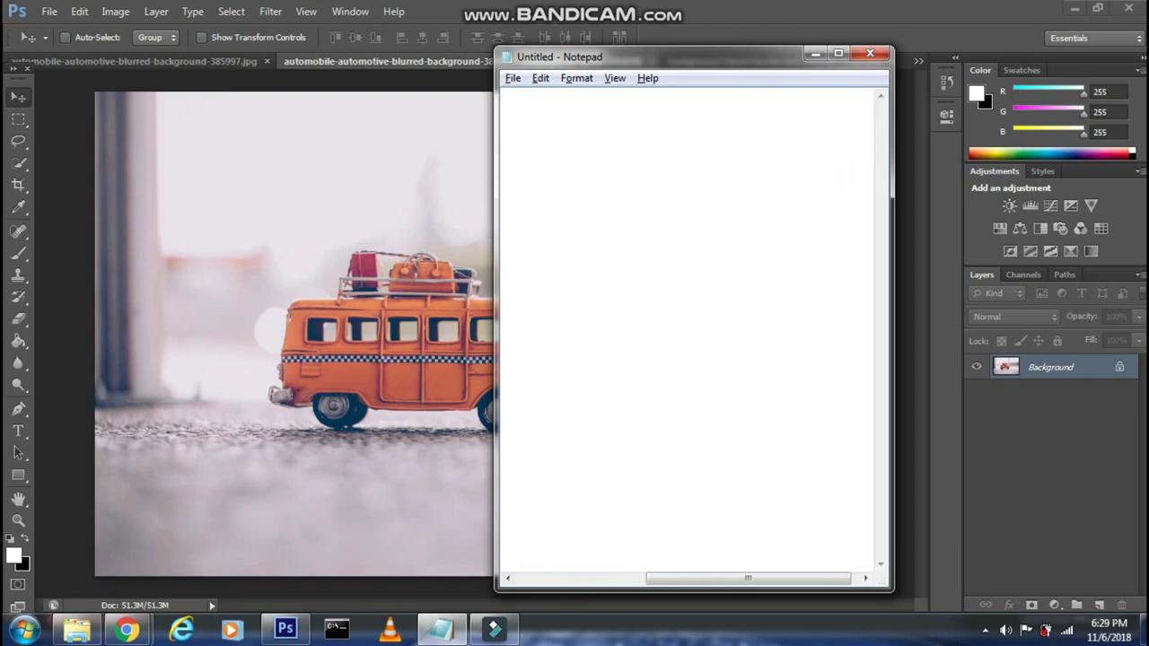
pyautogui.write('show you how to')
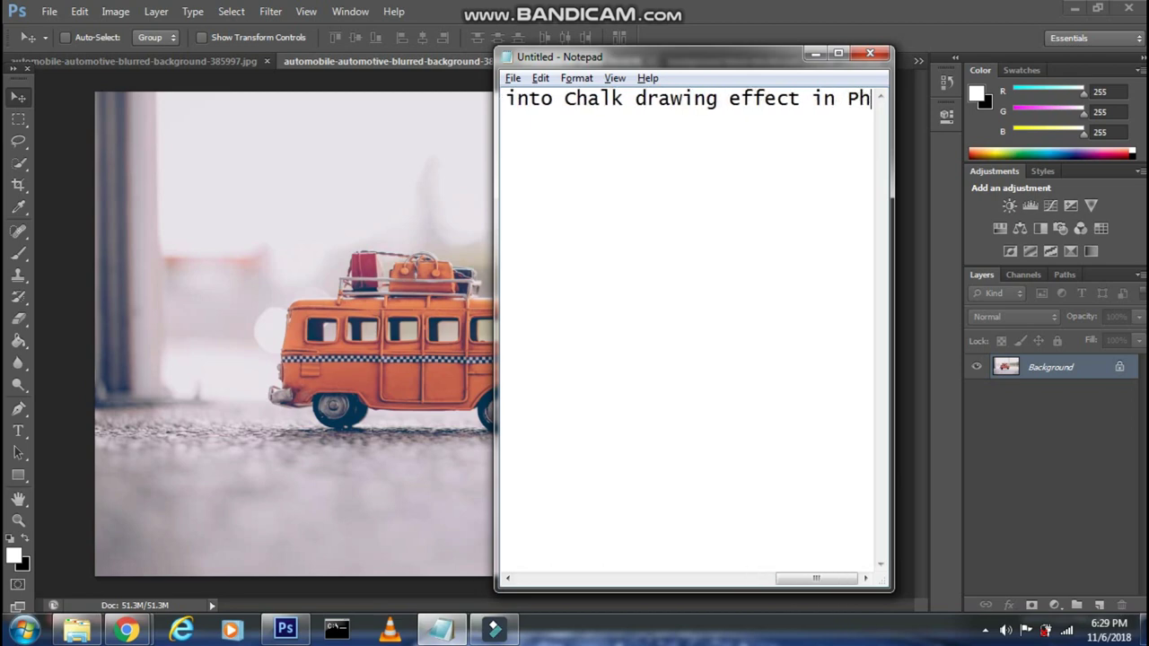
pyautogui.hotkey('ctrl', 'a')
pyautogui.press('BackSpace')
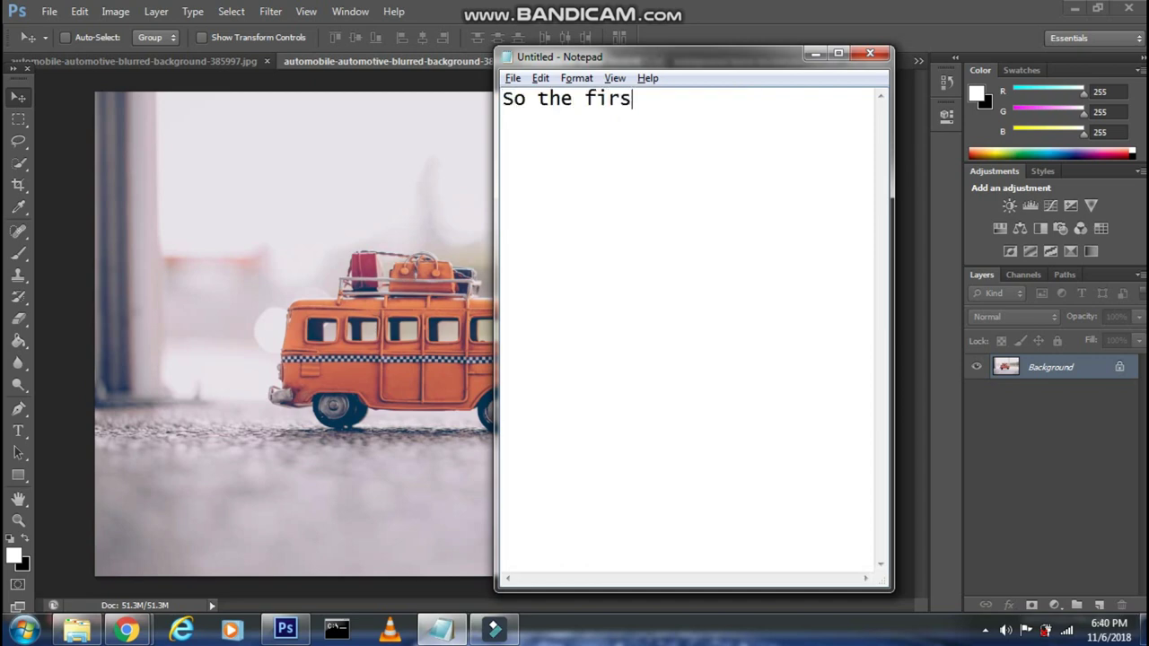
pyautogui.write('lect th')
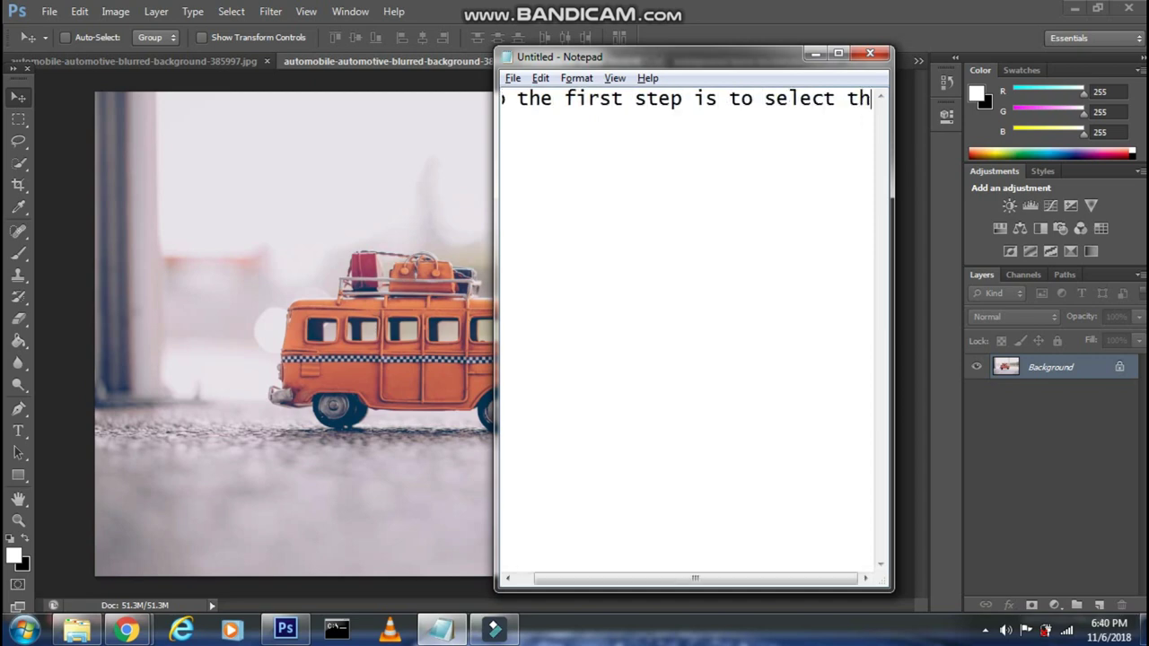
pyautogui.write(' , so')
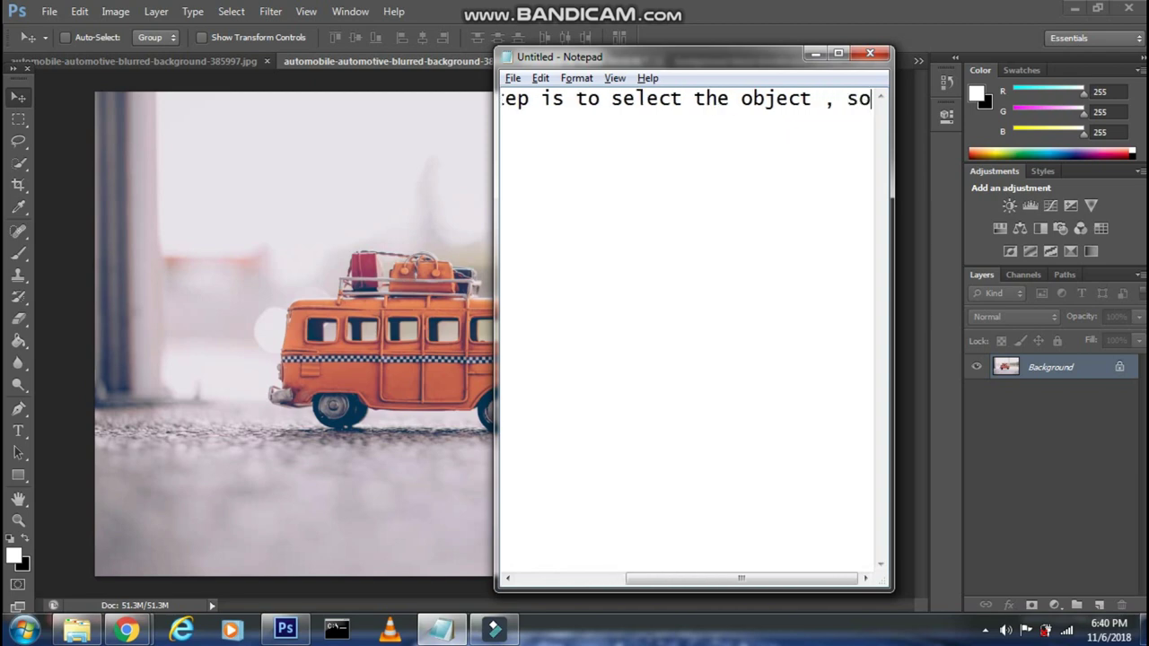
pyautogui.write(' for that use ')
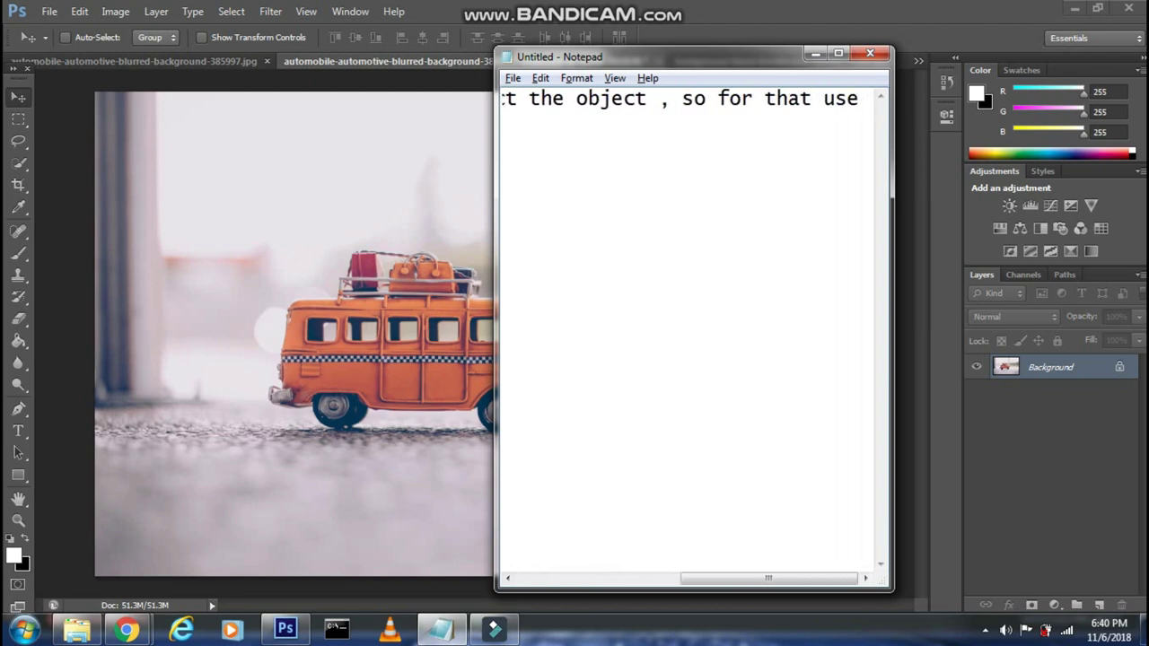
pyautogui.write('Quick selectio')
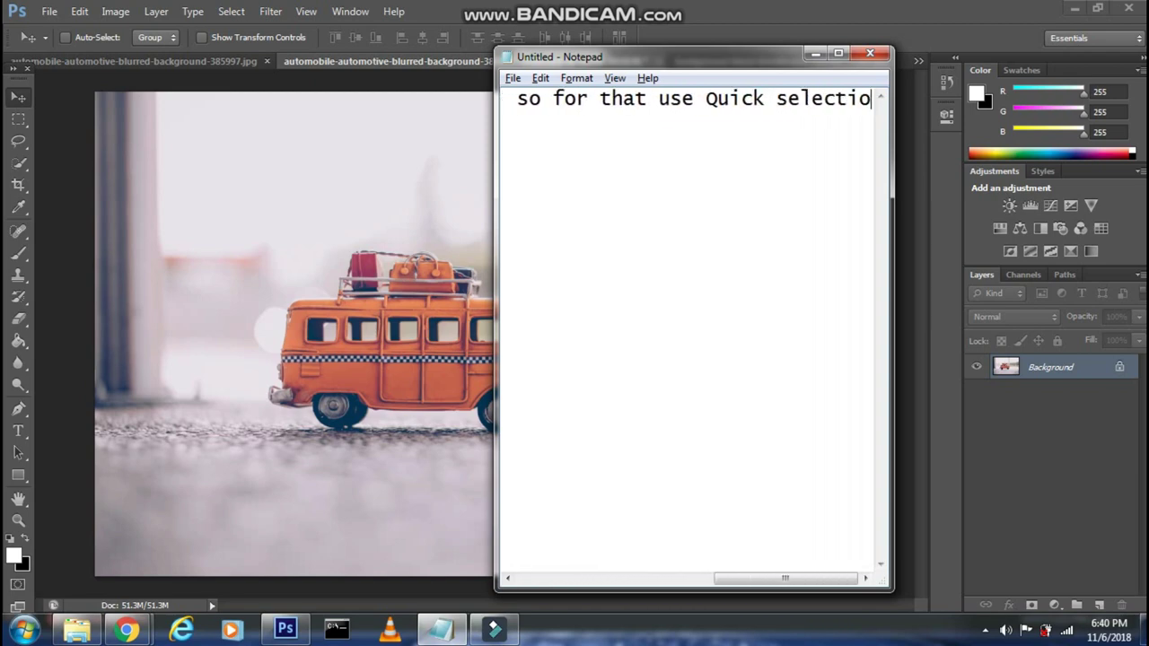
pyautogui.write('n tool')
# Choose the Quick Selection tool and caption 'Now select the object using it'.
pyautogui.click(440, 629)
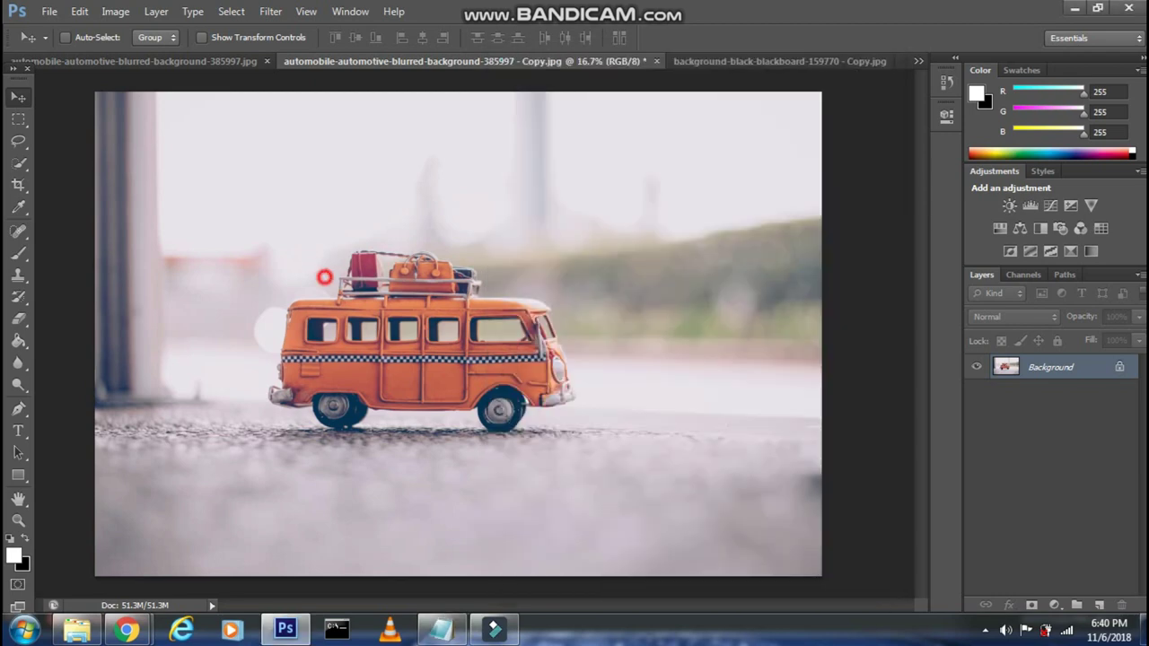
pyautogui.click(16, 161)
pyautogui.click(61, 160)
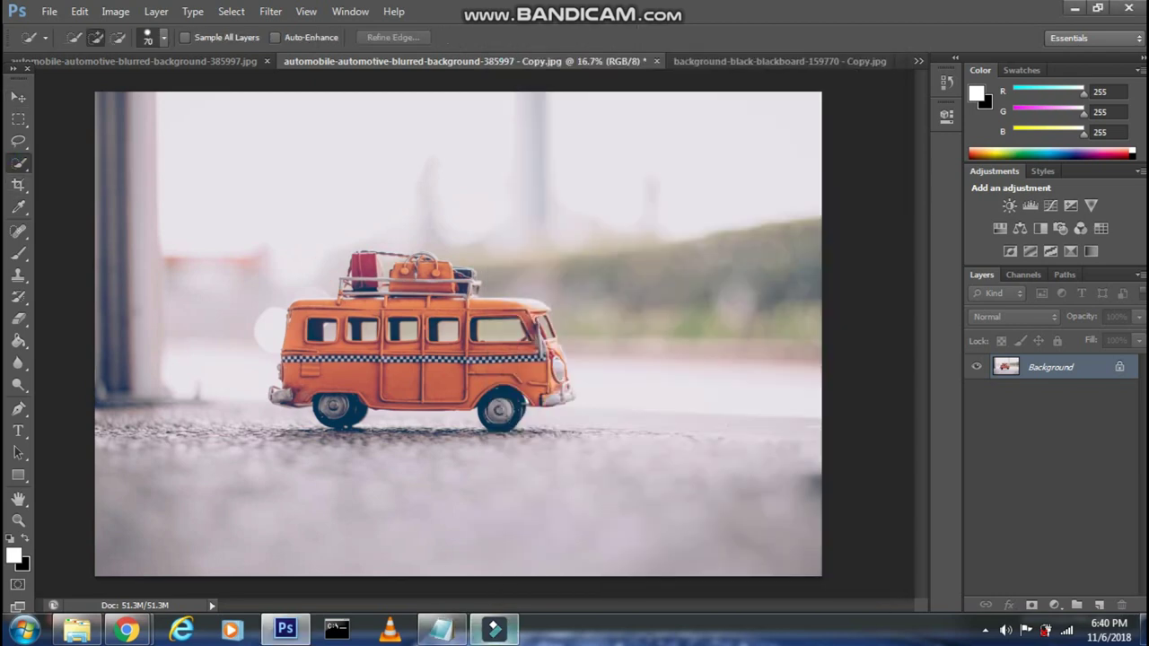
pyautogui.click(440, 628)
pyautogui.hotkey('ctrl', 'a')
pyautogui.write('Now')
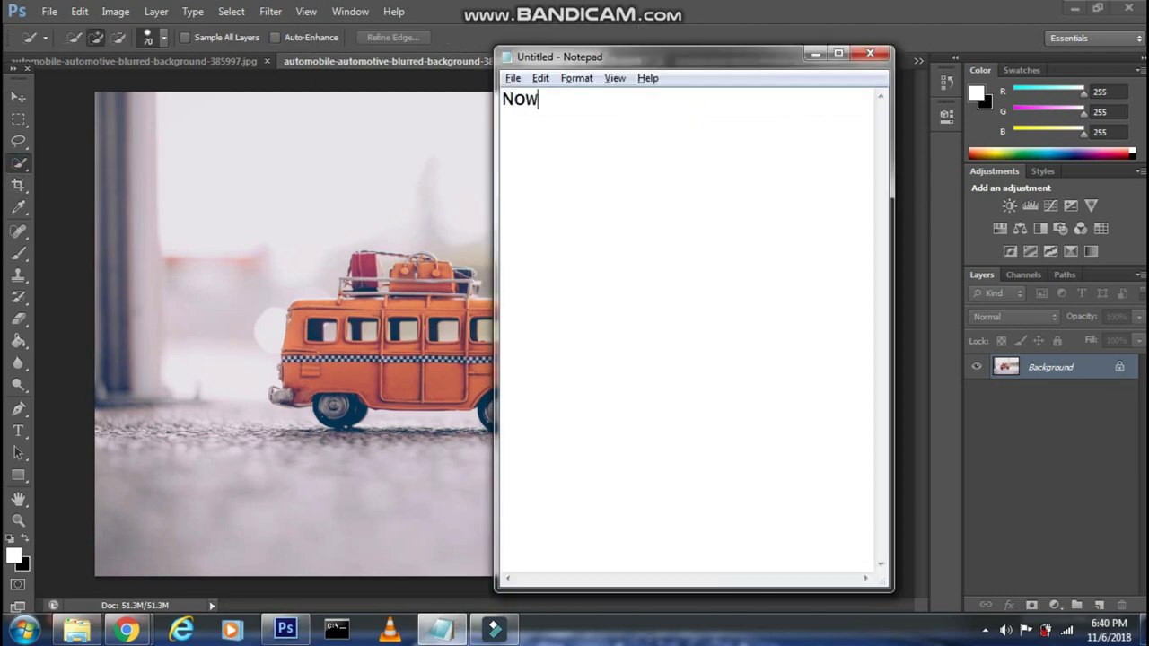
pyautogui.write(' select the object')
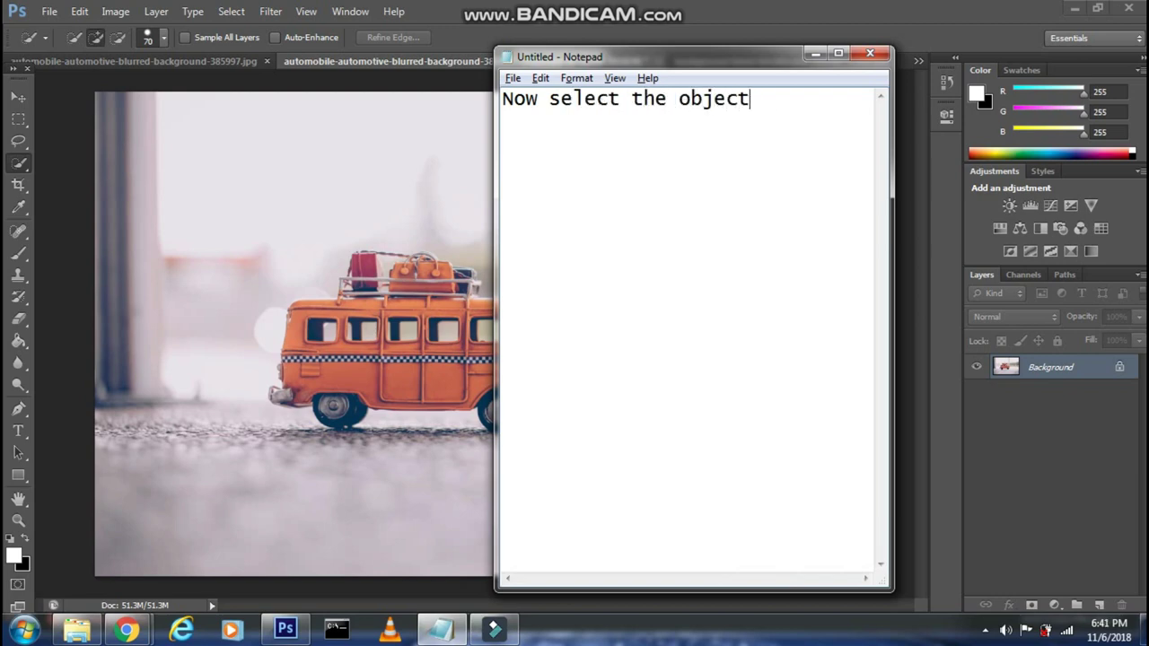
pyautogui.write(' using it')
pyautogui.click(440, 628)
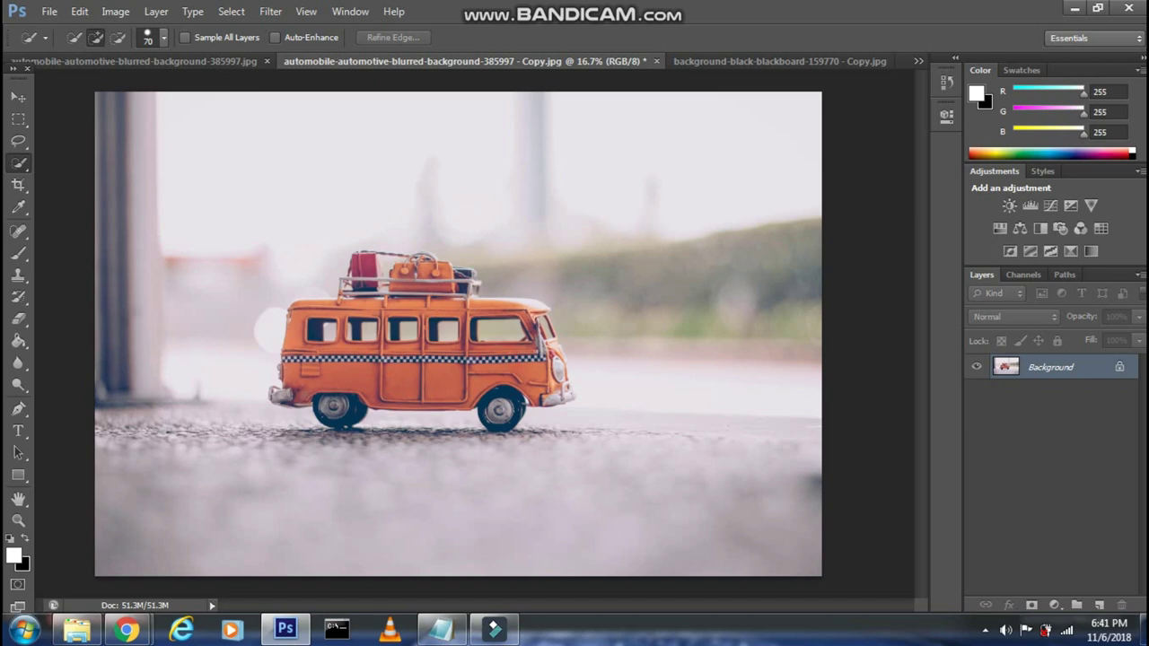
# Select the bus body and roof luggage, subtracting the front-wheel bulge with a 40 px brush.
pyautogui.moveTo(413, 359)
pyautogui.mouseDown()
pyautogui.moveTo(521, 359)
pyautogui.moveTo(530, 395)
pyautogui.mouseUp()
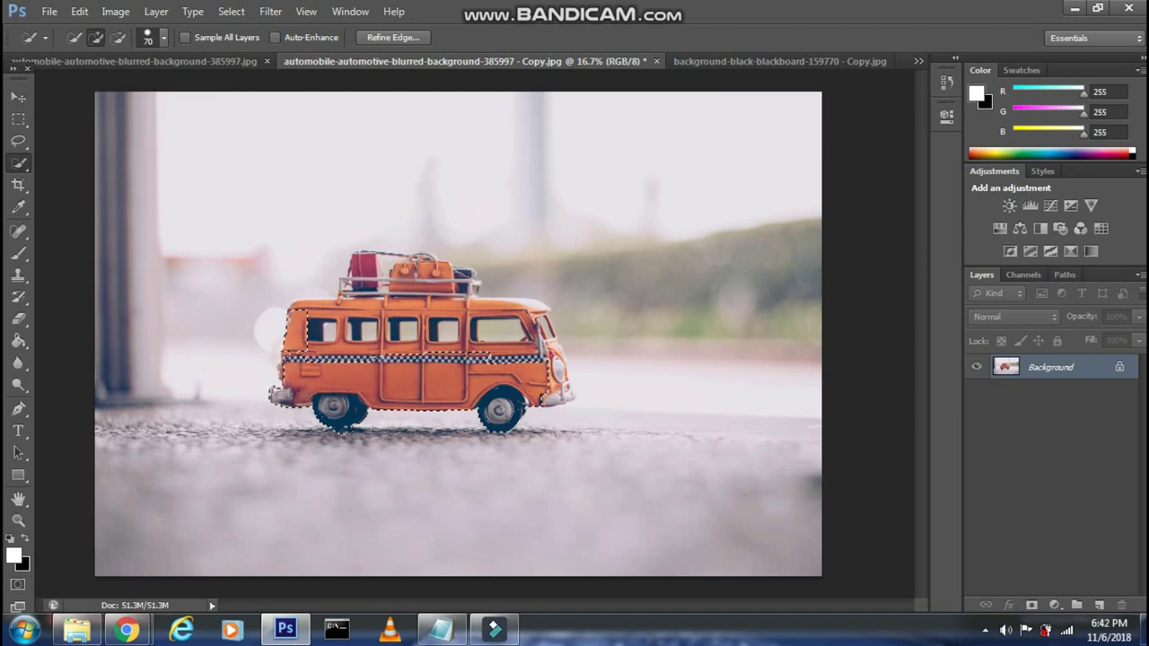
pyautogui.moveTo(310, 328)
pyautogui.mouseDown()
pyautogui.moveTo(422, 323)
pyautogui.moveTo(538, 339)
pyautogui.mouseUp()
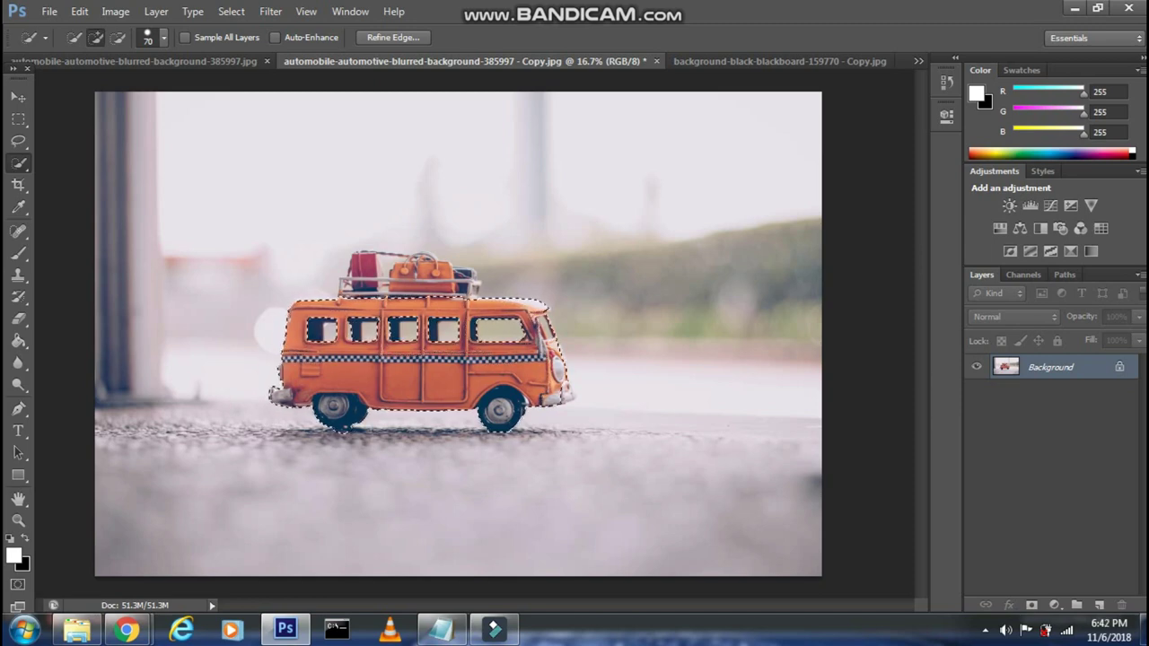
pyautogui.moveTo(467, 277); pyautogui.dragTo(413, 262)
pyautogui.press('alt')
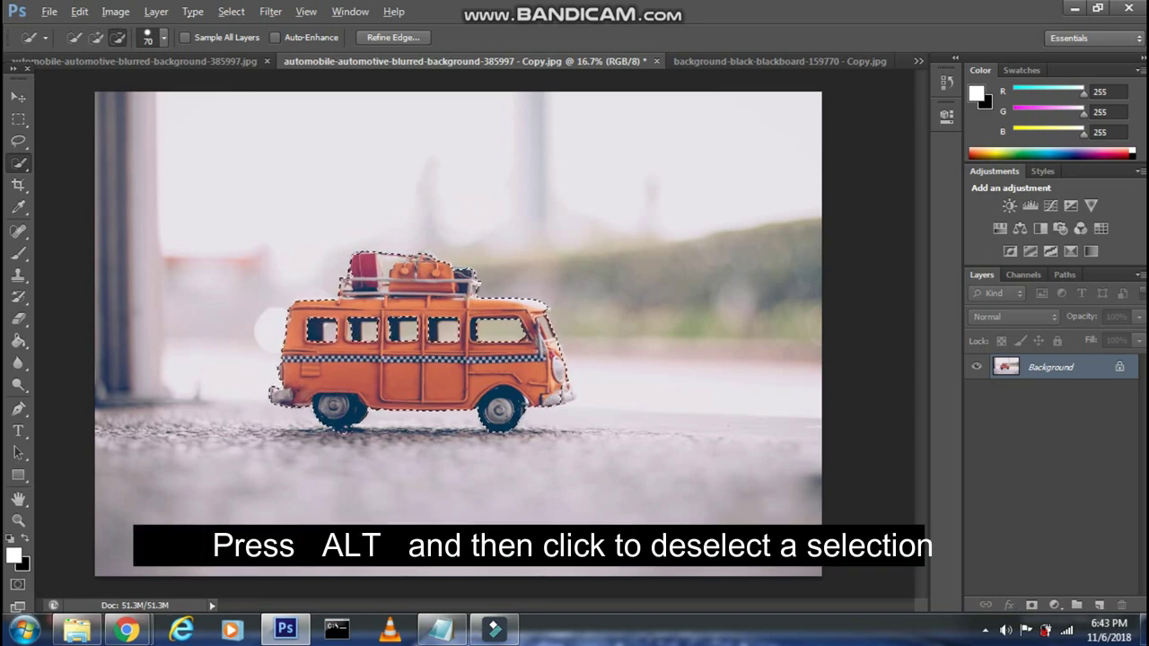
pyautogui.press('[')
pyautogui.press('[')
pyautogui.press('[')
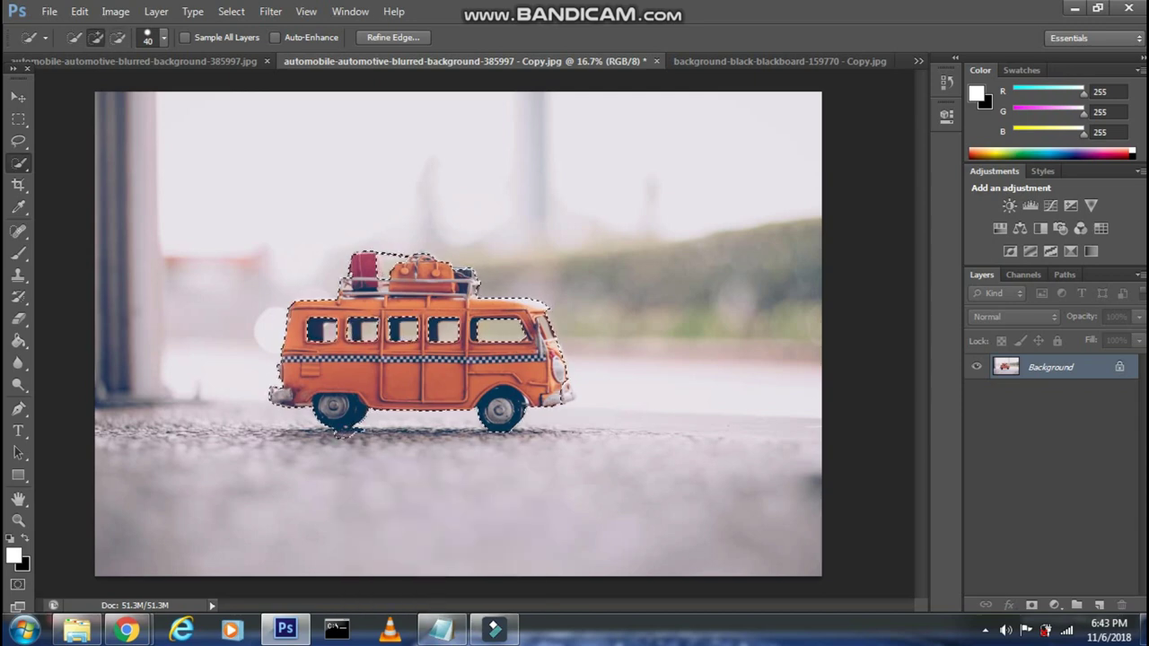
pyautogui.keyDown('alt'); pyautogui.click(339, 428); pyautogui.keyUp('alt')
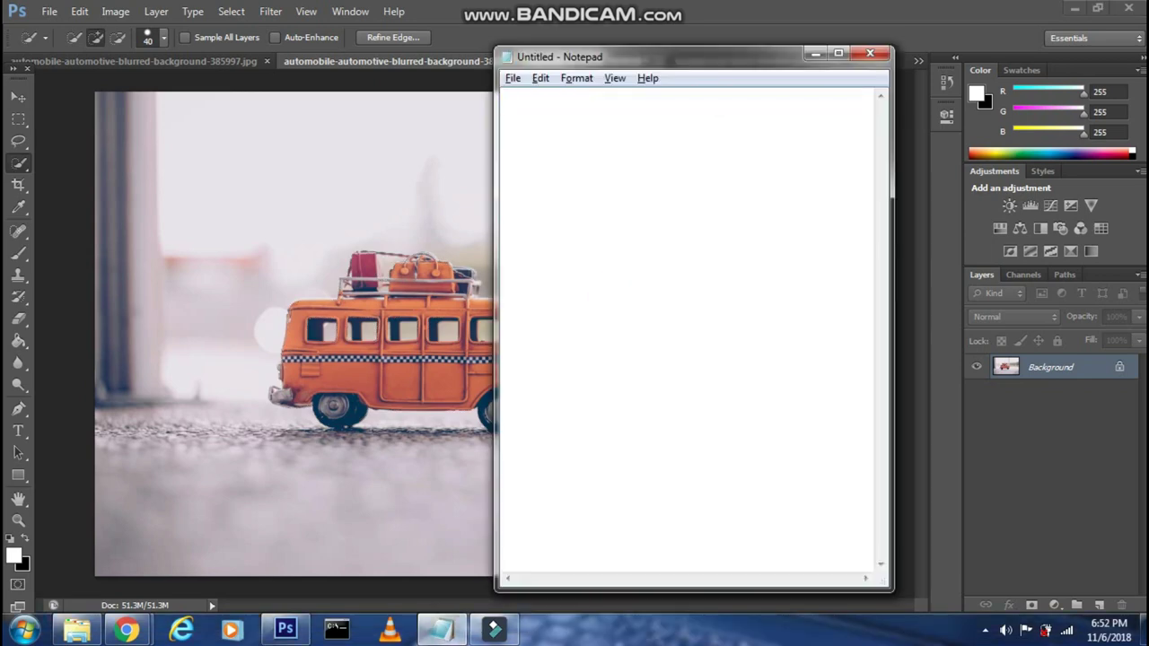
# Caption the step and copy the selected bus onto a new layer with Ctrl+J.
pyautogui.write('Now ')
pyautogui.write('press CTRL + J')
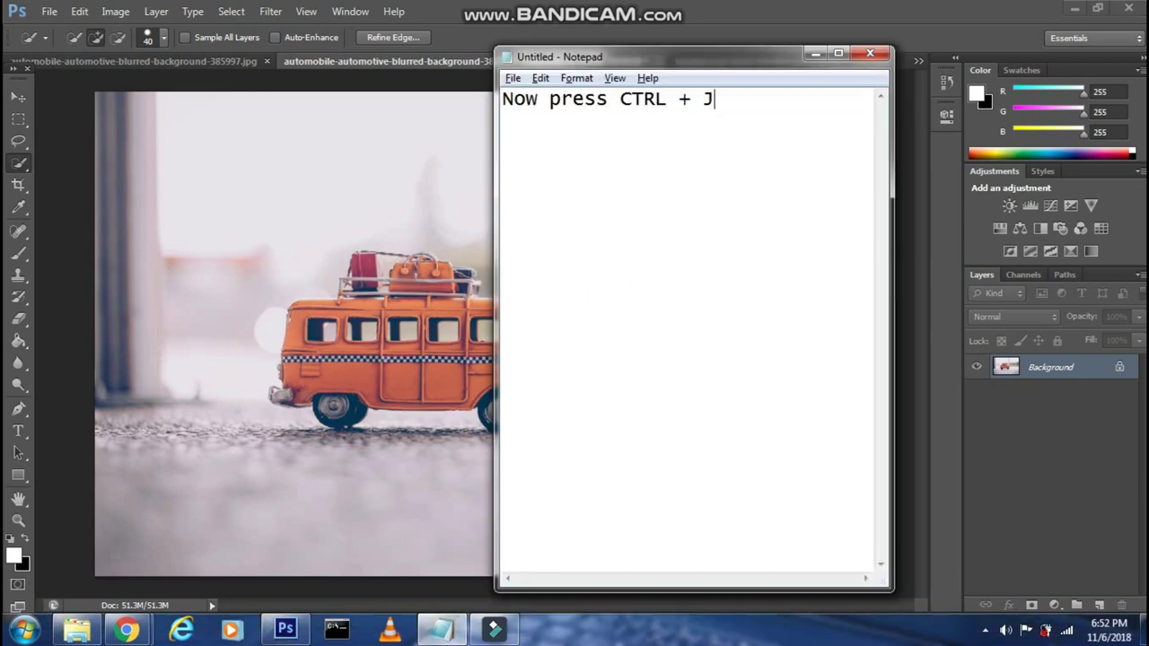
pyautogui.write('ave the select')
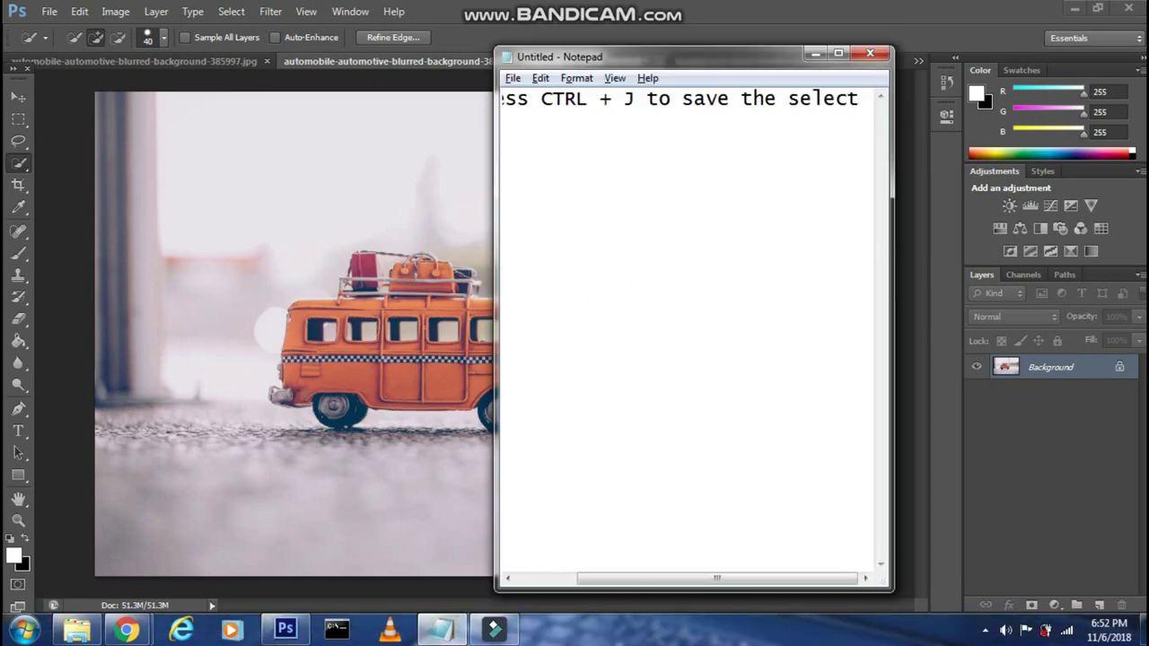
pyautogui.write('ed object into')
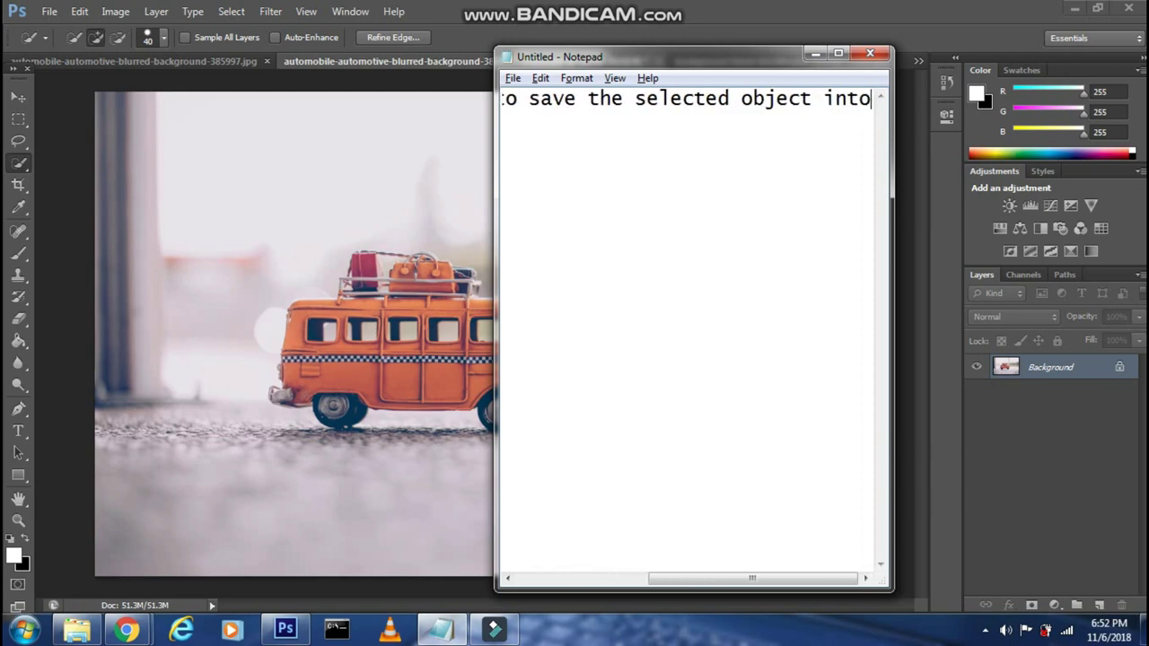
pyautogui.write(' newe')
pyautogui.press('BackSpace')
pyautogui.write('layer')
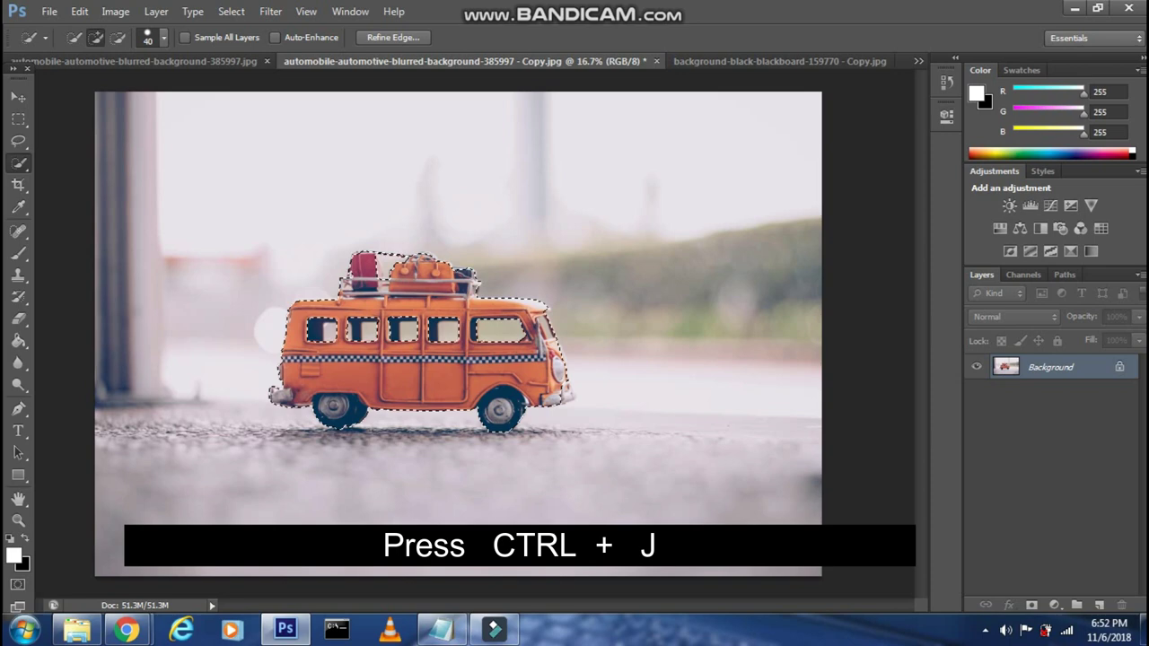
pyautogui.hotkey('ctrl', 'j')
# Hide the Background layer so only the bus shows on transparency, updating the caption.
pyautogui.hotkey('alt', 'Tab')
pyautogui.hotkey('ctrl', 'a')
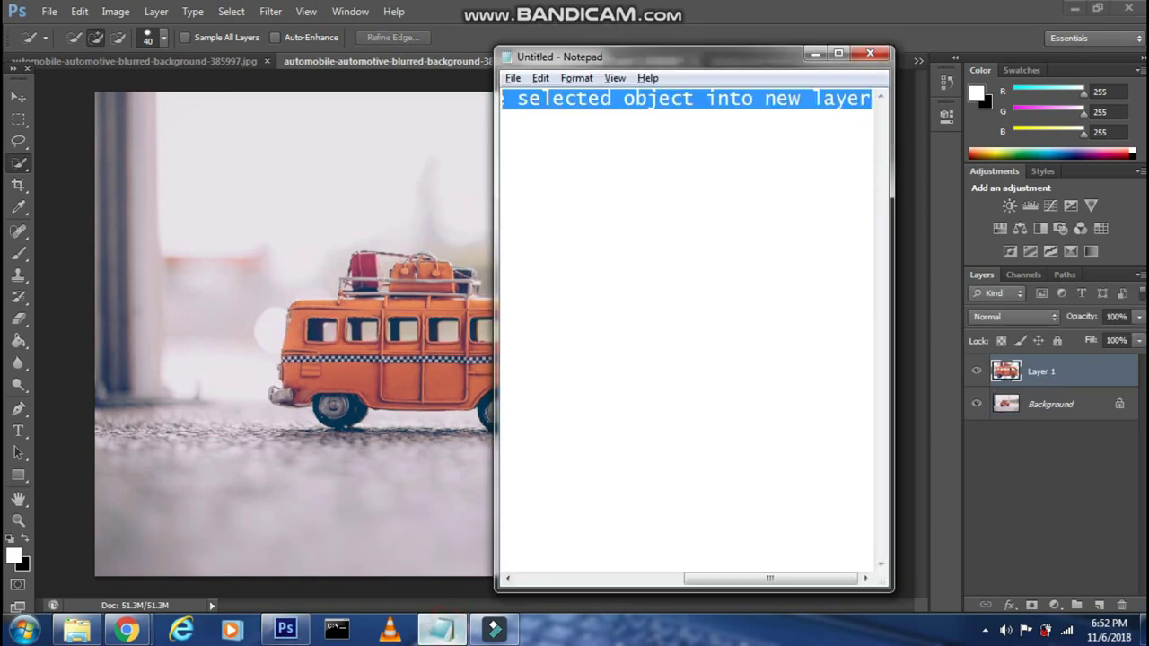
pyautogui.write('Now hide the bac')
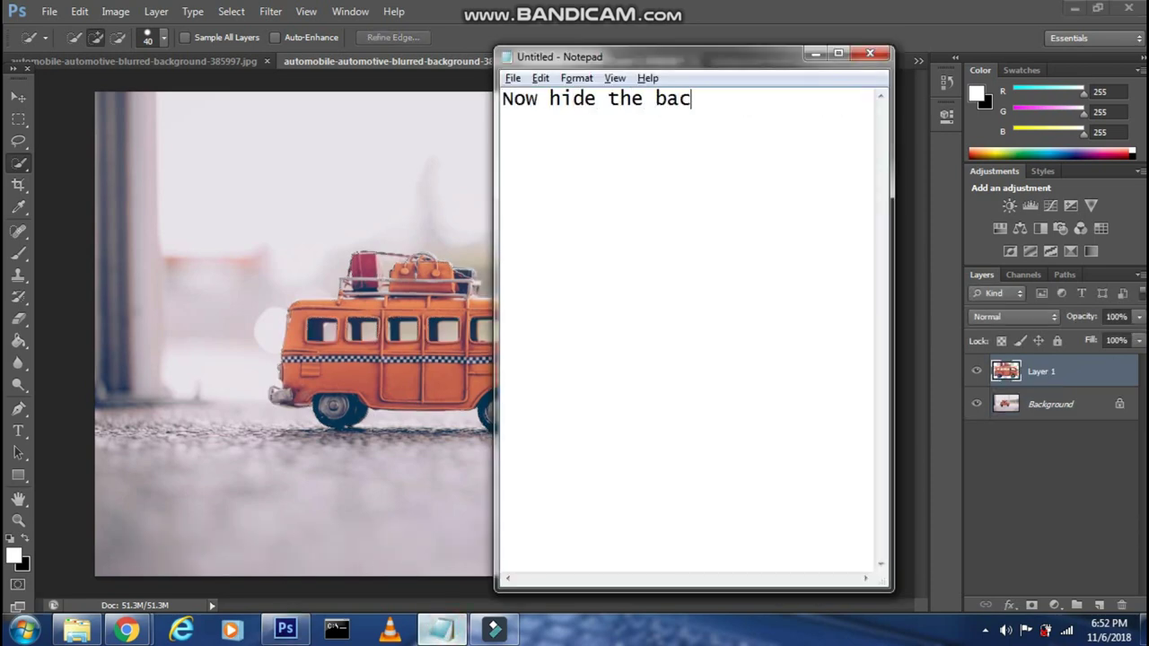
pyautogui.write('kground layer')
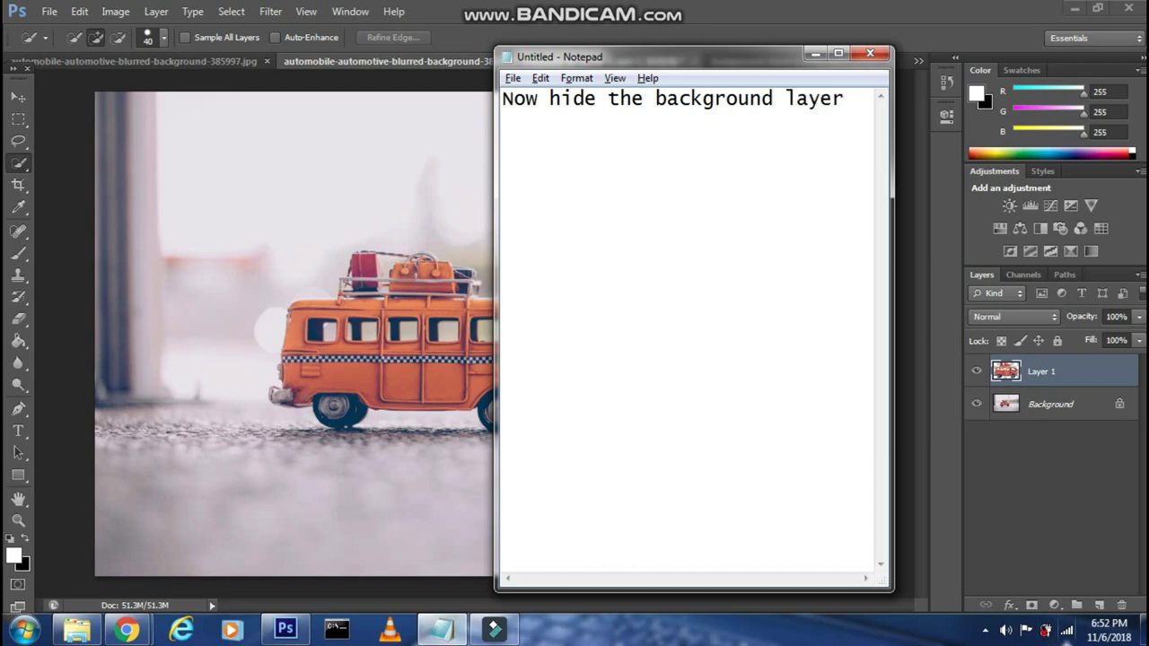
pyautogui.click(1116, 492)
pyautogui.click(976, 404)
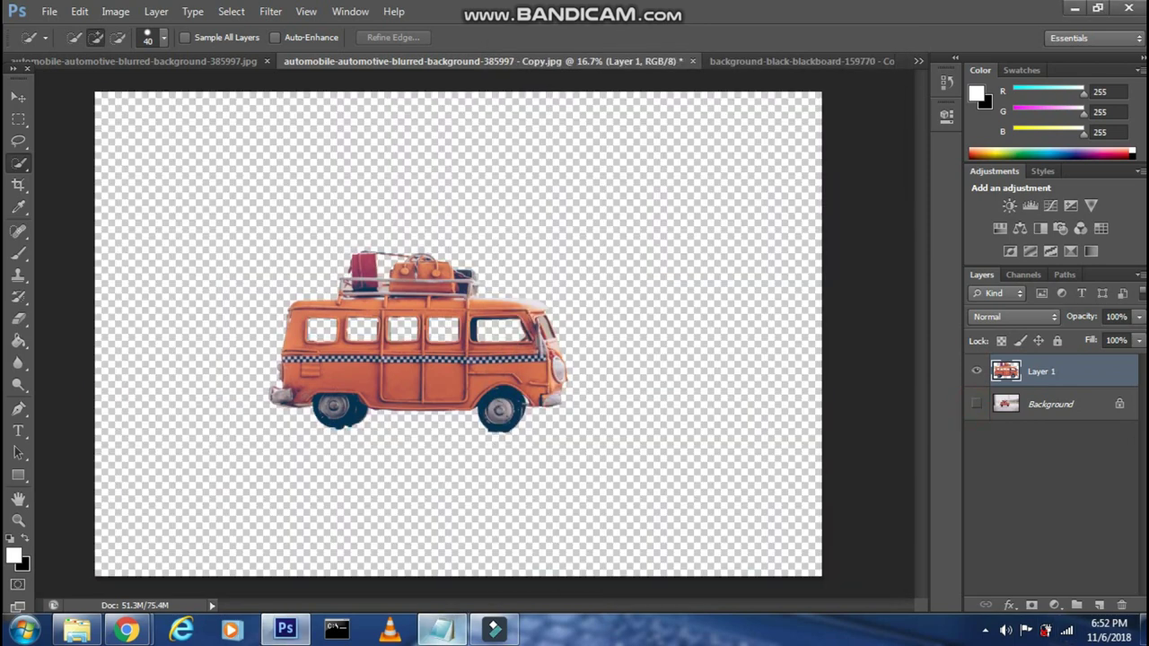
pyautogui.click(440, 629)
pyautogui.hotkey('ctrl', 'a')
pyautogui.press('BackSpace')
# Set the foreground colour to white (#ffffff) and the background colour to black (#000000).
pyautogui.write('Now ')
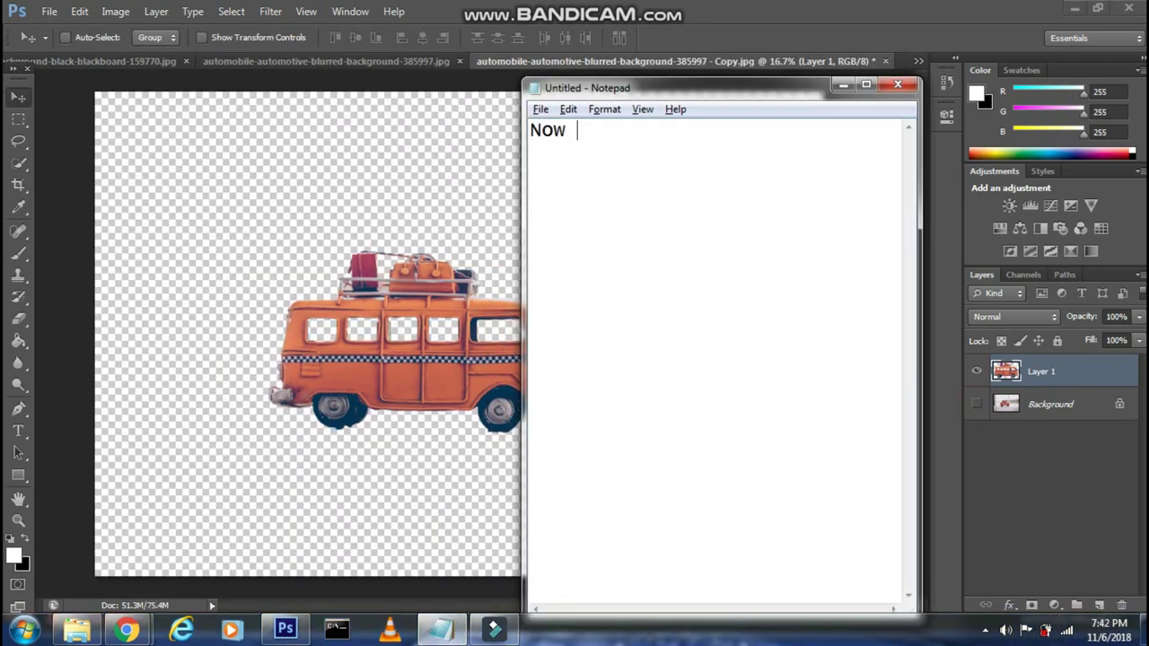
pyautogui.write('make sure you have fo')
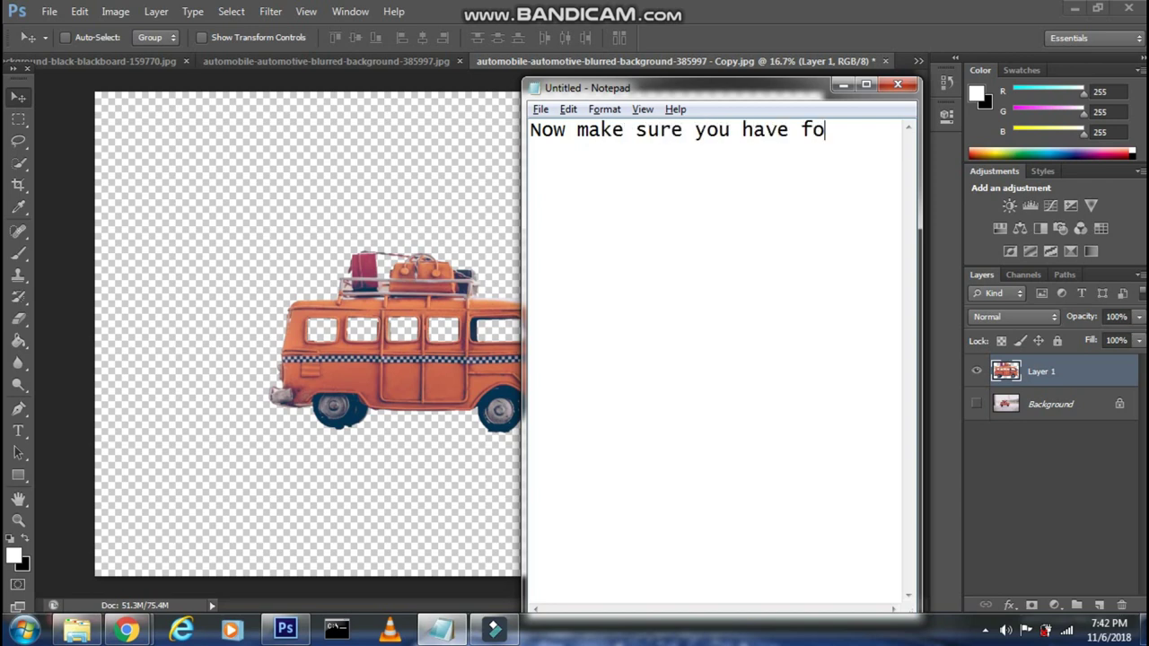
pyautogui.write('reground color as')
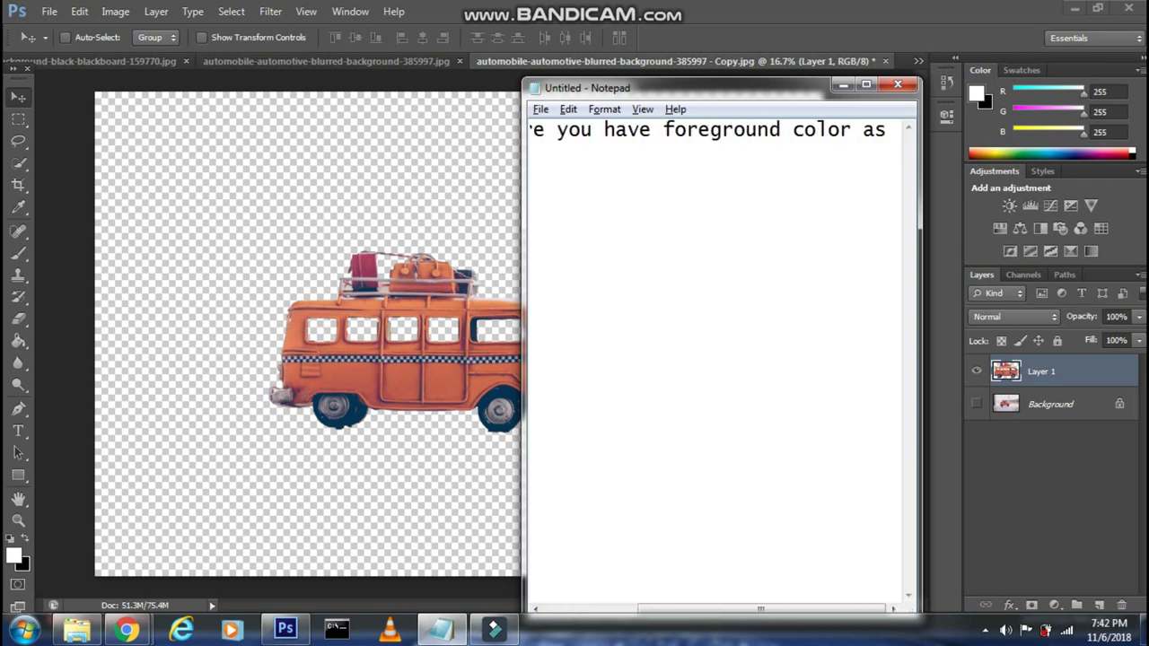
pyautogui.write(' White and Backg')
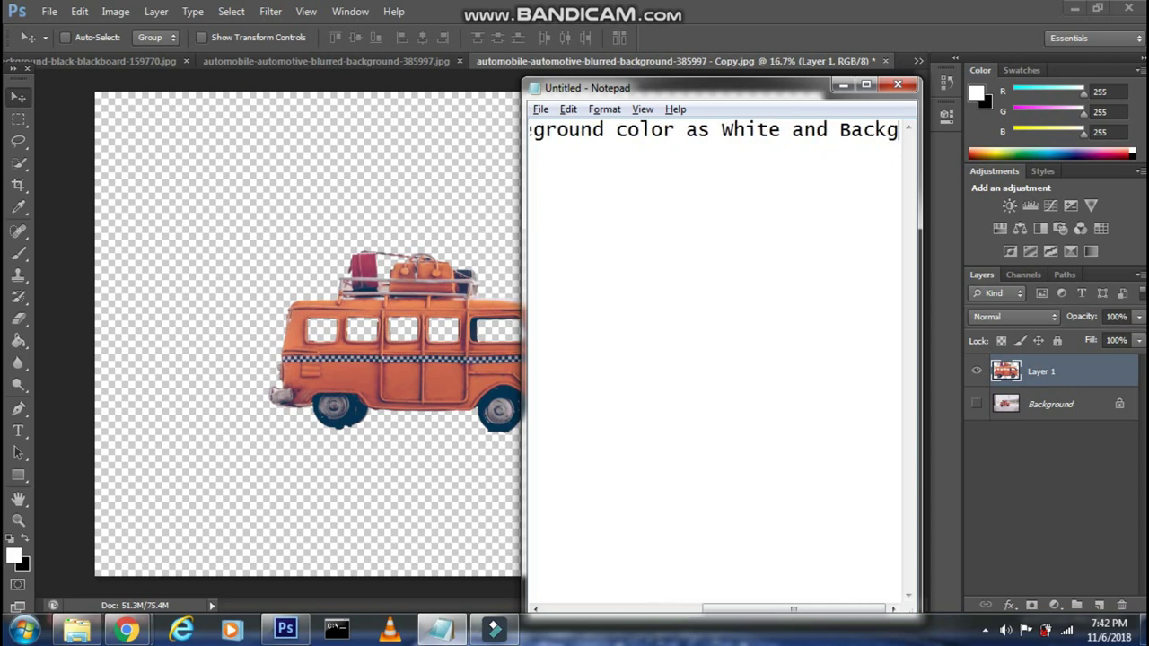
pyautogui.write('round color as Bla')
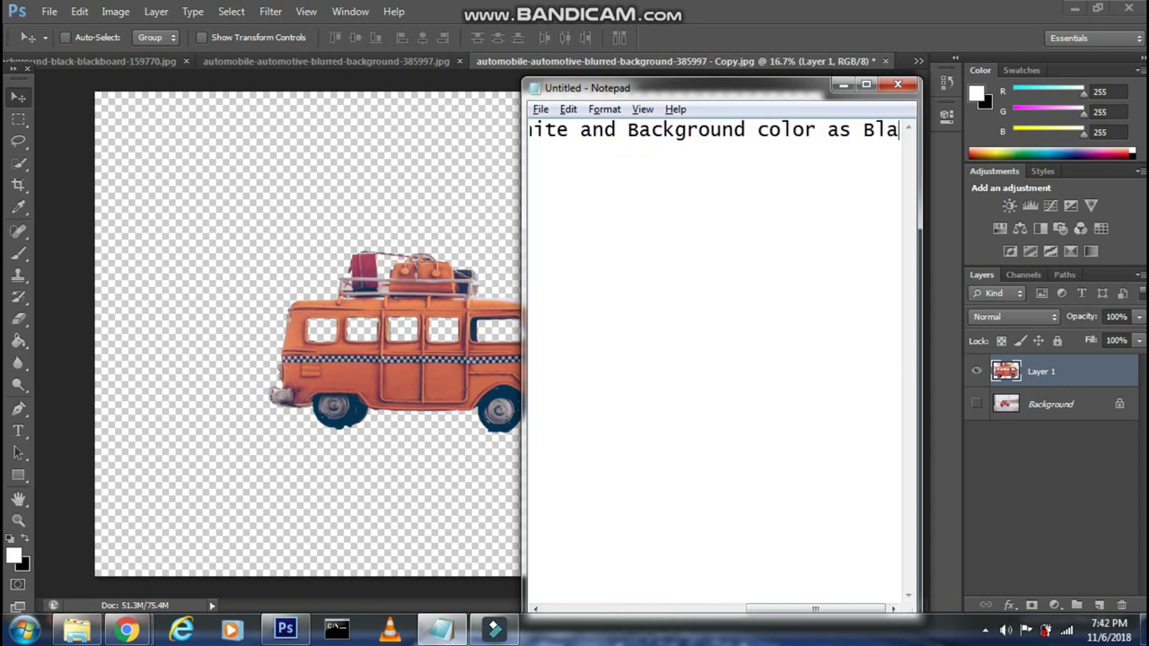
pyautogui.write('ck')
pyautogui.hotkey('alt', 'Tab')
pyautogui.click(12, 555)
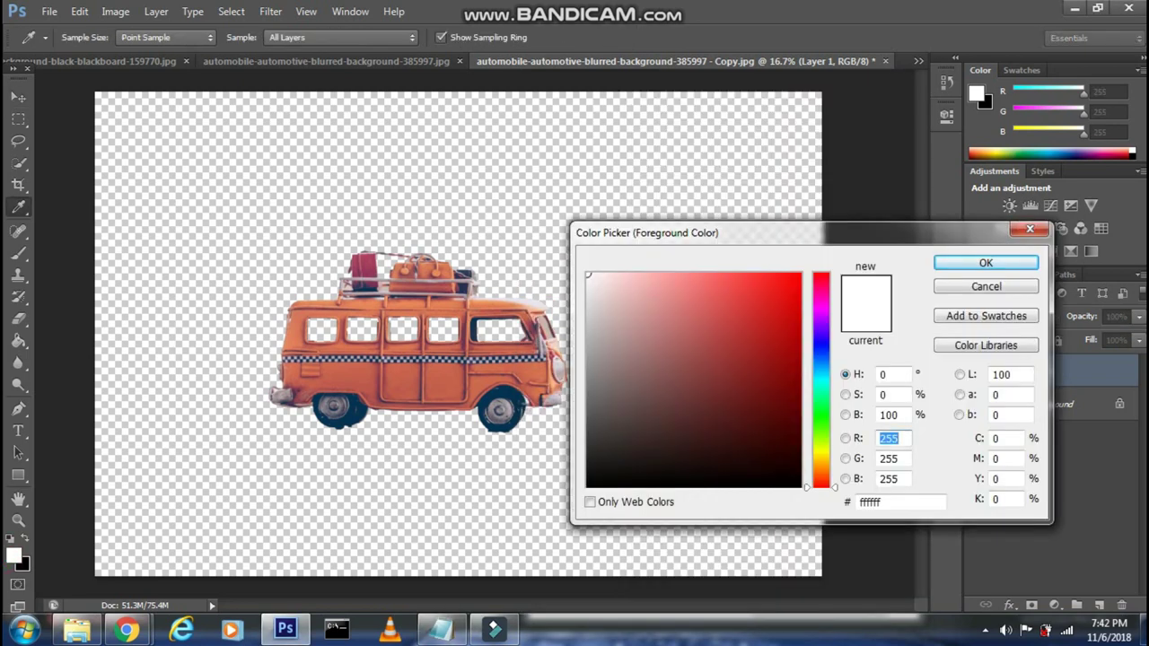
pyautogui.click(986, 262)
pyautogui.click(23, 565)
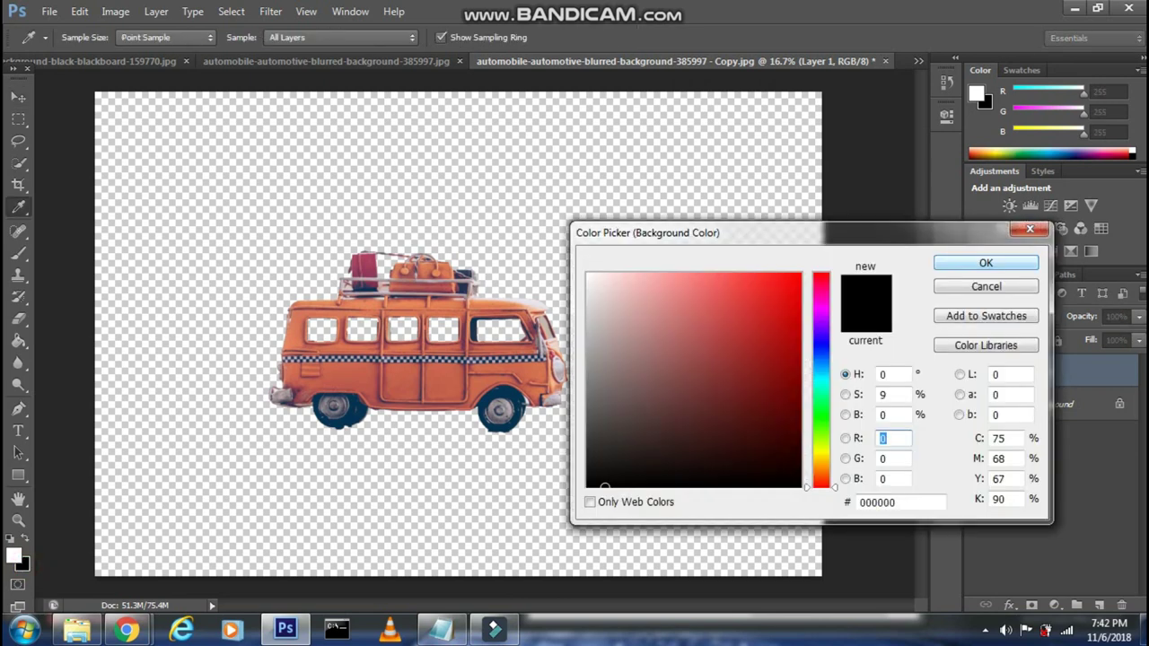
pyautogui.click(986, 263)
# Replace the caption with an instruction to open Filter Gallery from the Filter menu.
pyautogui.hotkey('alt', 'Tab')
pyautogui.hotkey('ctrl', 'a')
pyautogui.press('Delete')
pyautogui.write('Now')
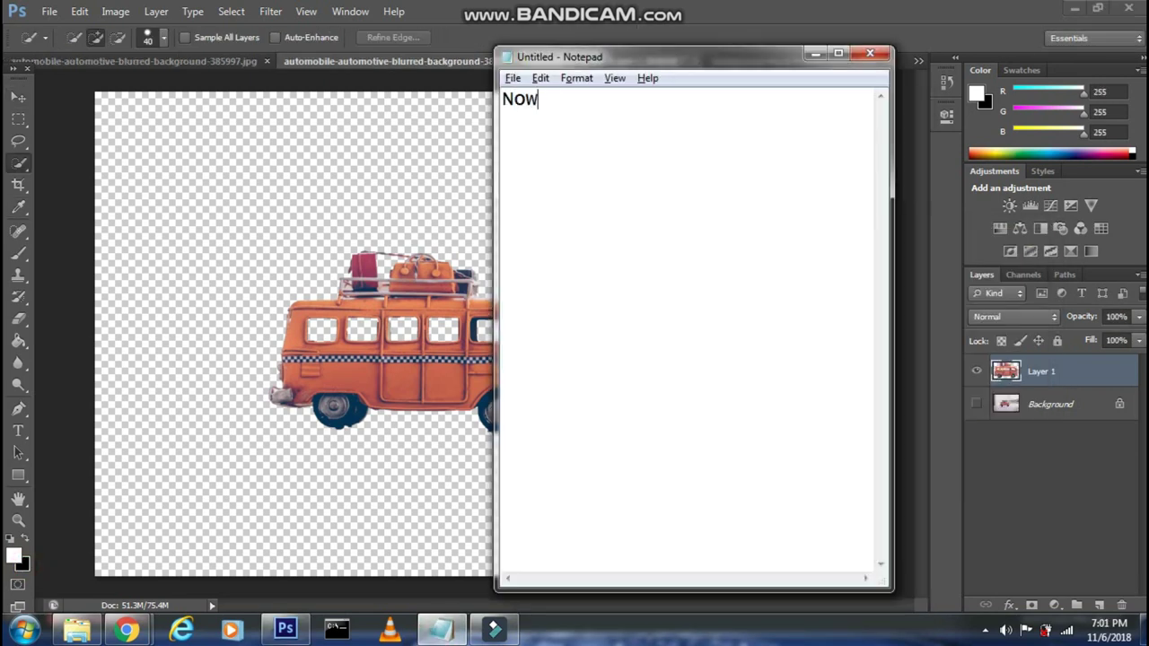
pyautogui.write(' go tofilter and')
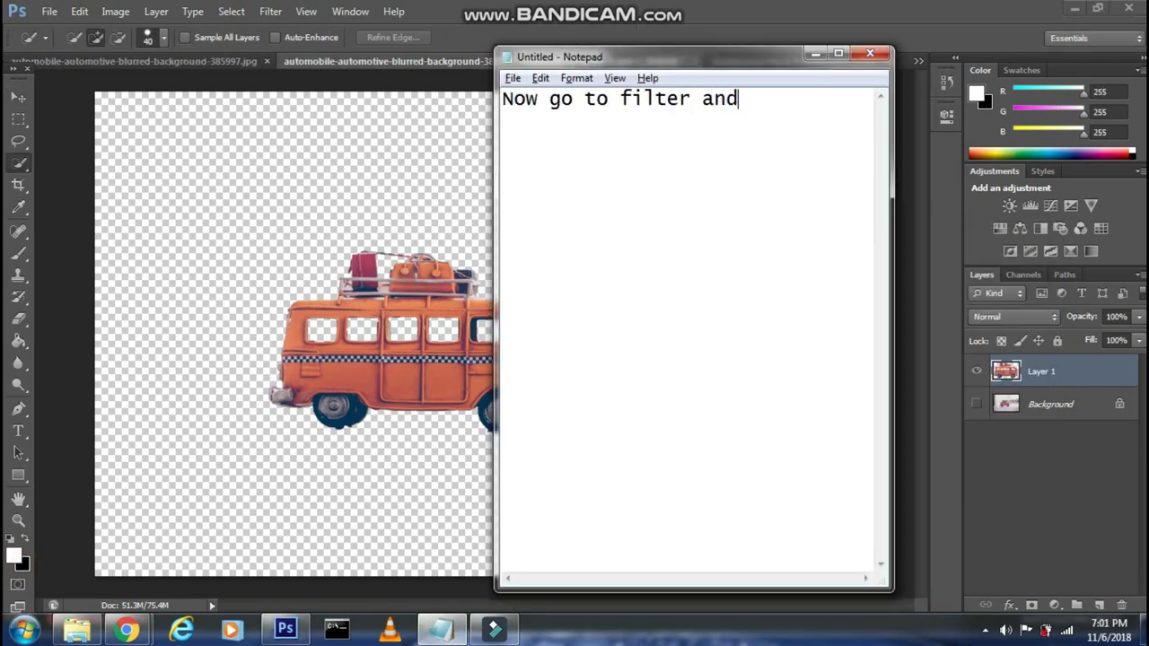
pyautogui.write(' selectFilter gal')
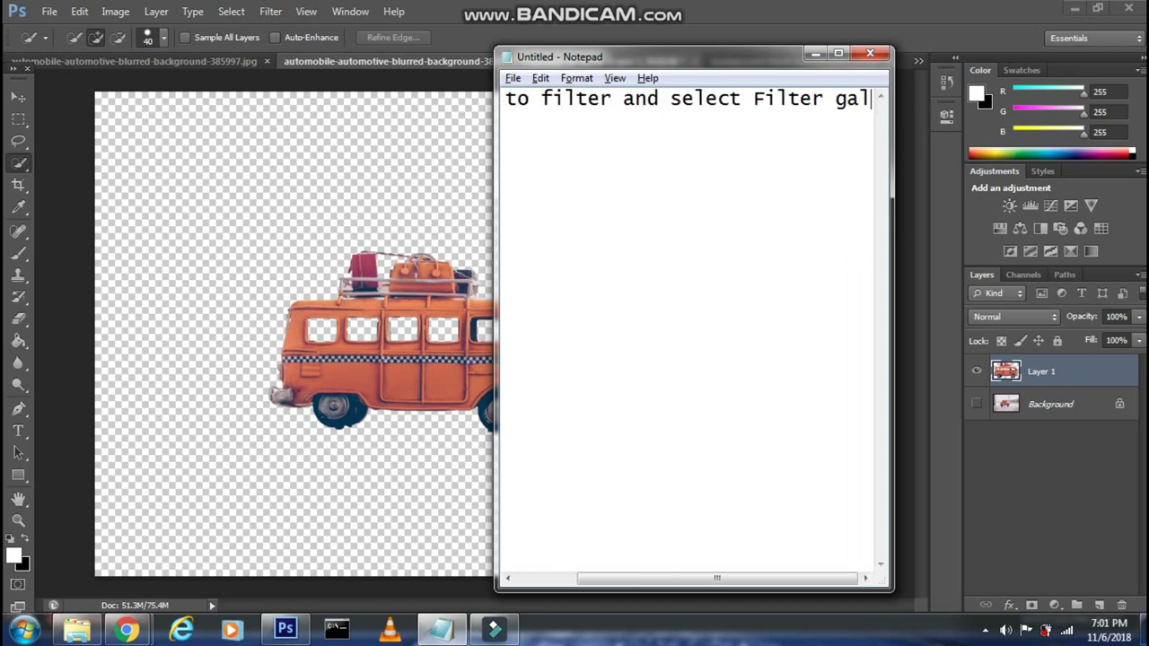
pyautogui.write('lery over there')
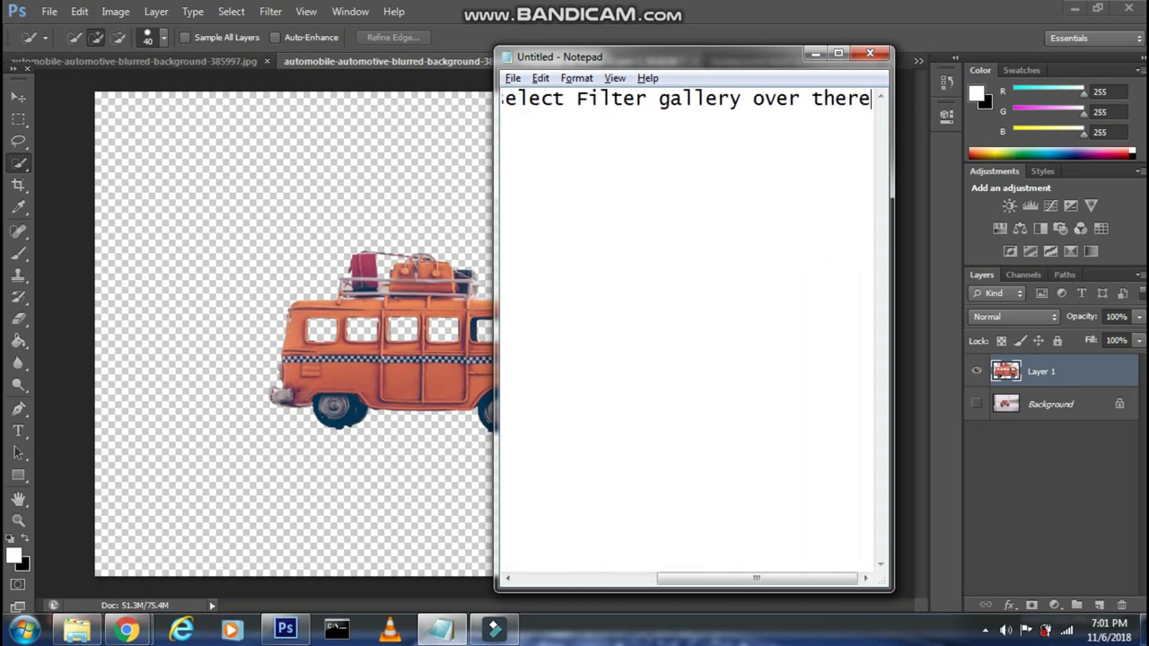
# Open Filter Gallery on the bus layer and caption fitting the image to screen.
pyautogui.click(441, 628)
pyautogui.click(270, 10)
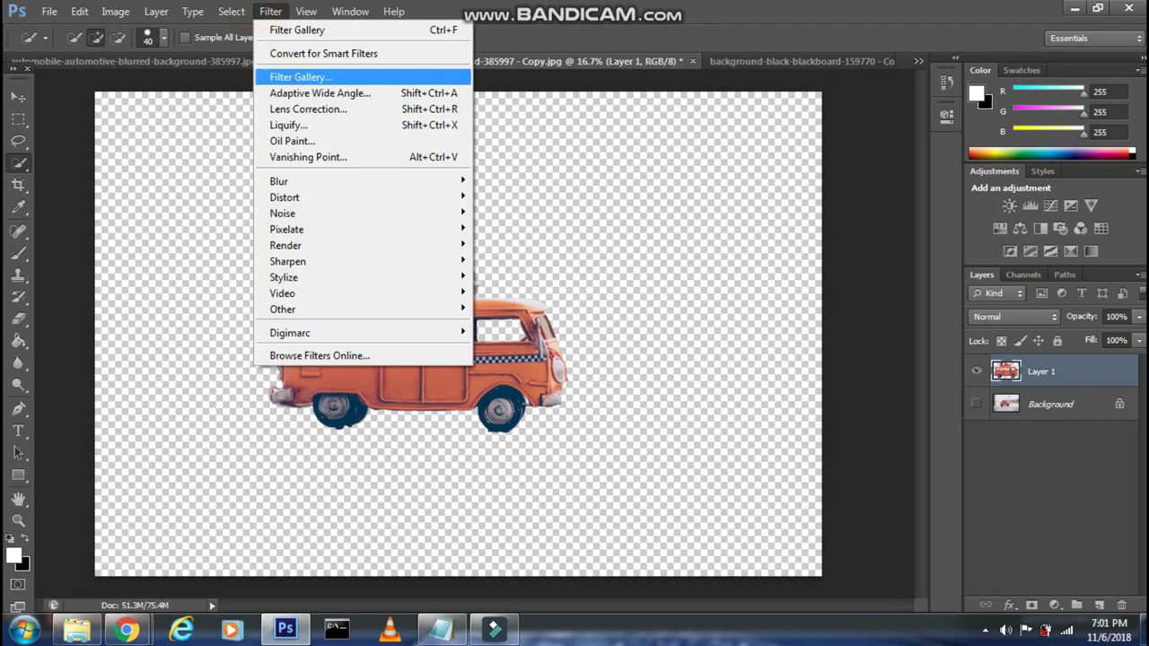
pyautogui.click(296, 78)
pyautogui.click(440, 629)
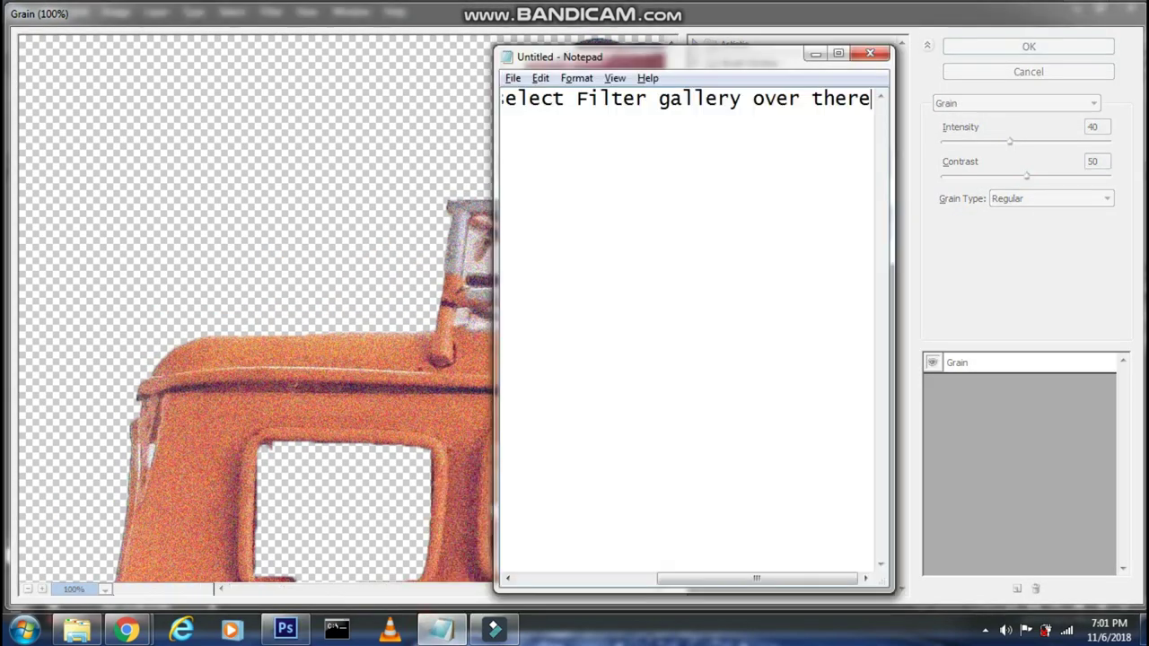
pyautogui.hotkey('ctrl', 'a')
pyautogui.press('BackSpace')
pyautogui.write('Now')
pyautogui.write('press ')
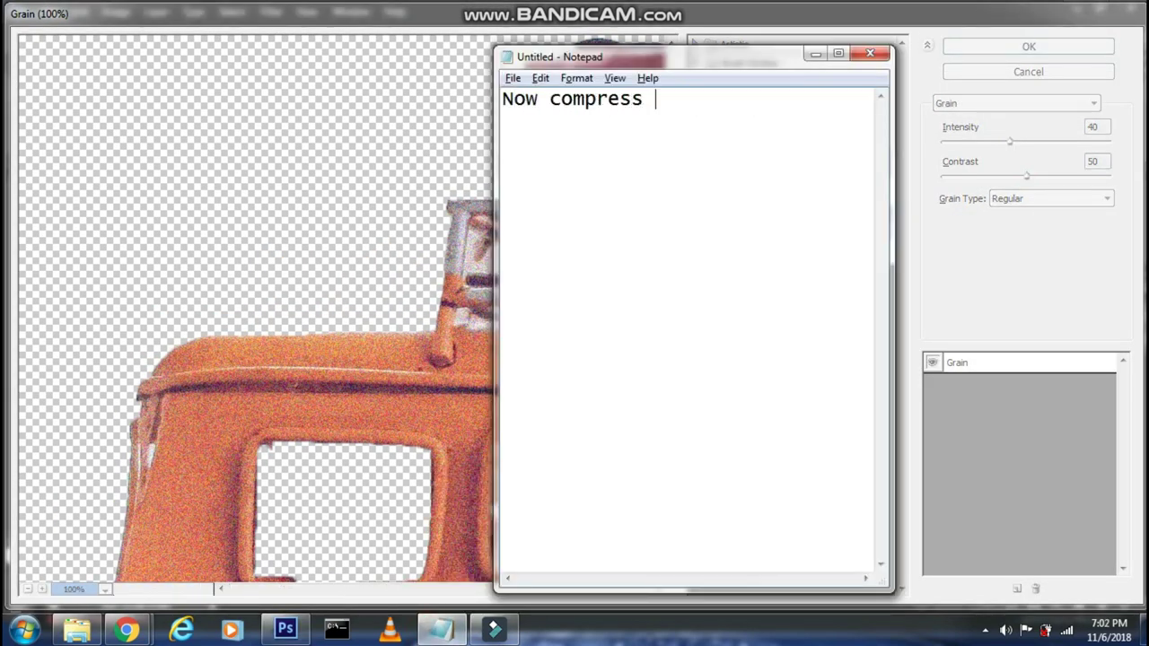
pyautogui.write('the image so th')
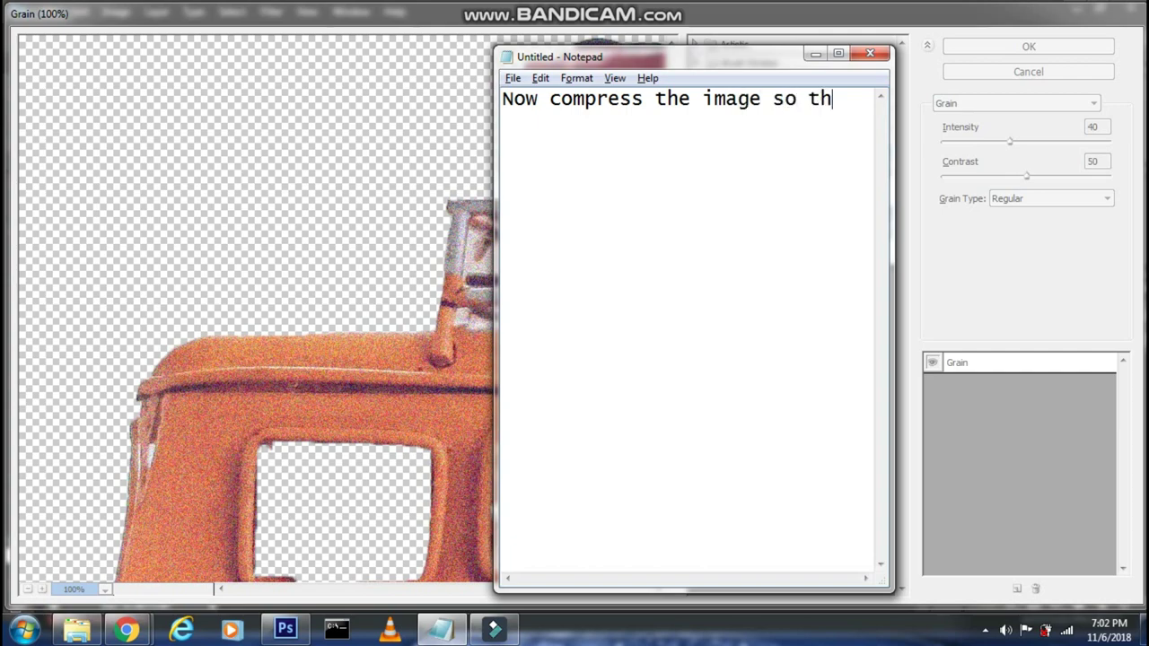
pyautogui.write('at it fits the')
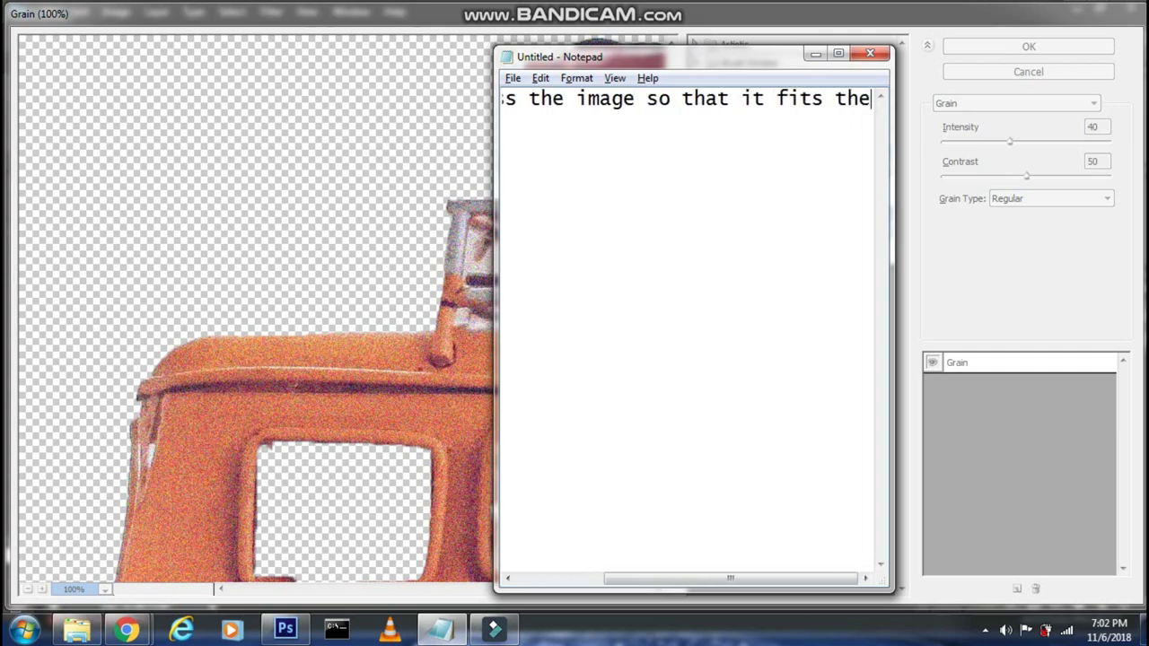
pyautogui.write(' screen')
# Set the Filter Gallery preview to Fit on Screen and move the notes window aside.
pyautogui.click(339, 275)
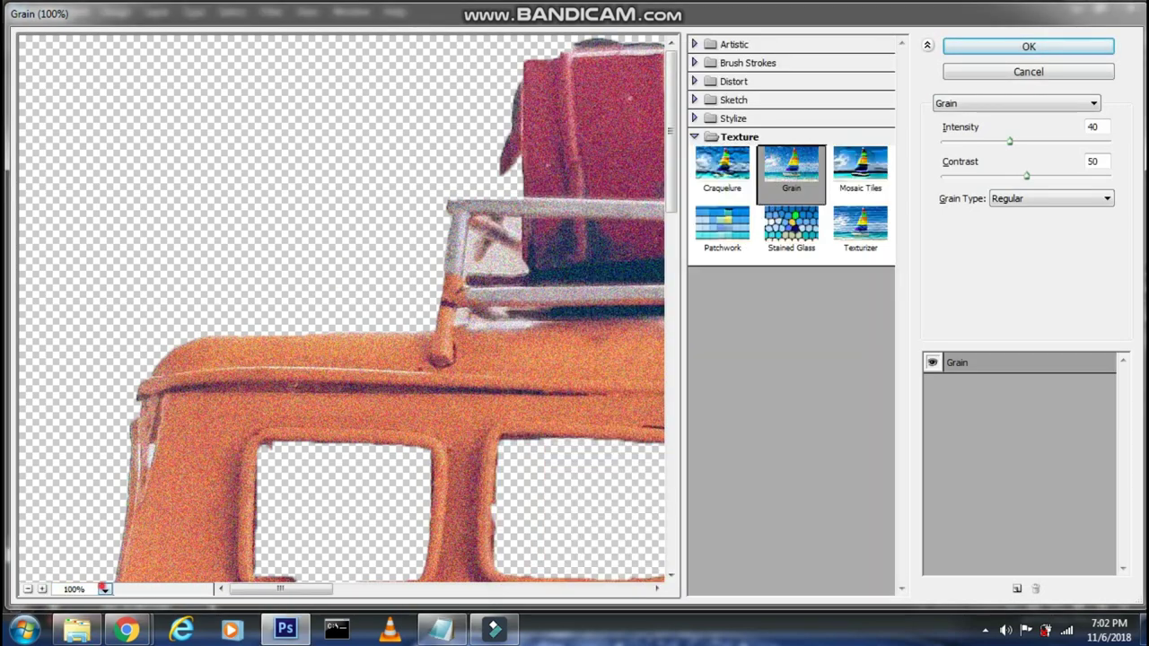
pyautogui.click(104, 589)
pyautogui.click(96, 569)
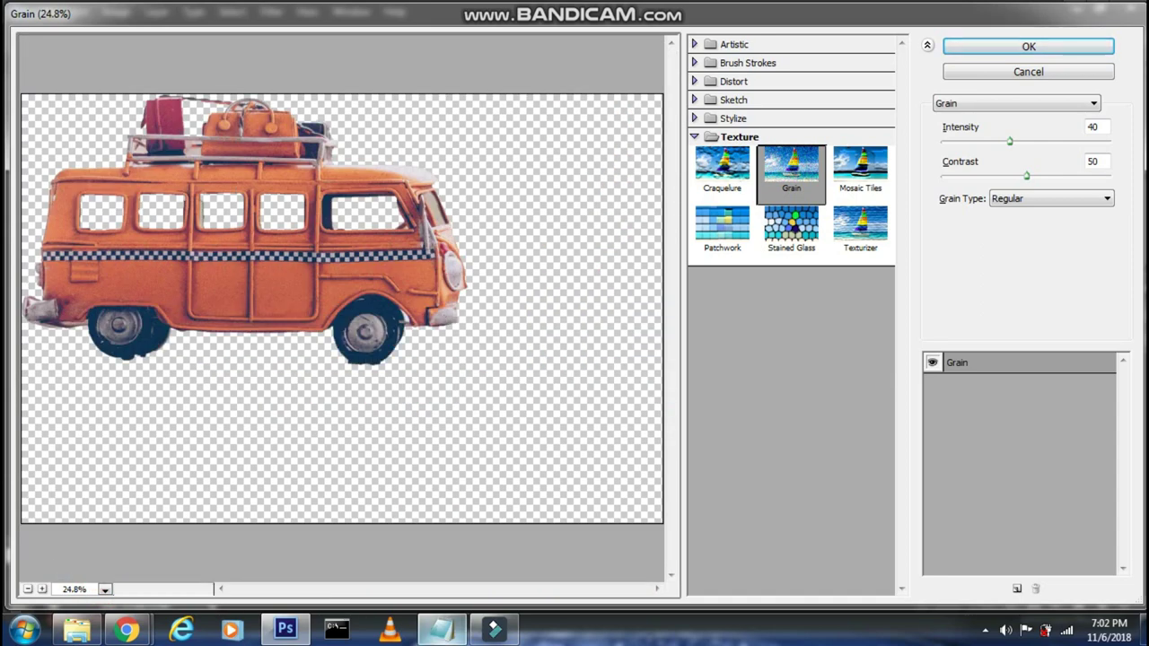
pyautogui.click(440, 628)
pyautogui.click(634, 59)
pyautogui.moveTo(634, 59); pyautogui.dragTo(370, 60)
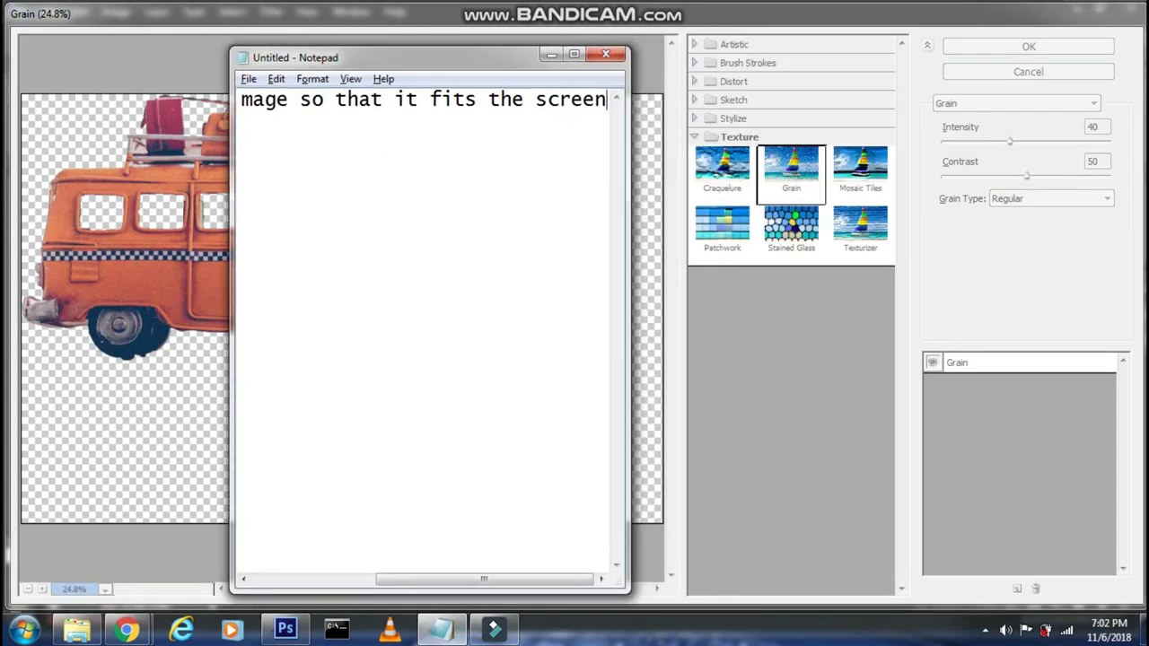
# Caption choosing Charcoal and expand the Sketch filter folder.
pyautogui.click(370, 152)
pyautogui.write('click on sketch')
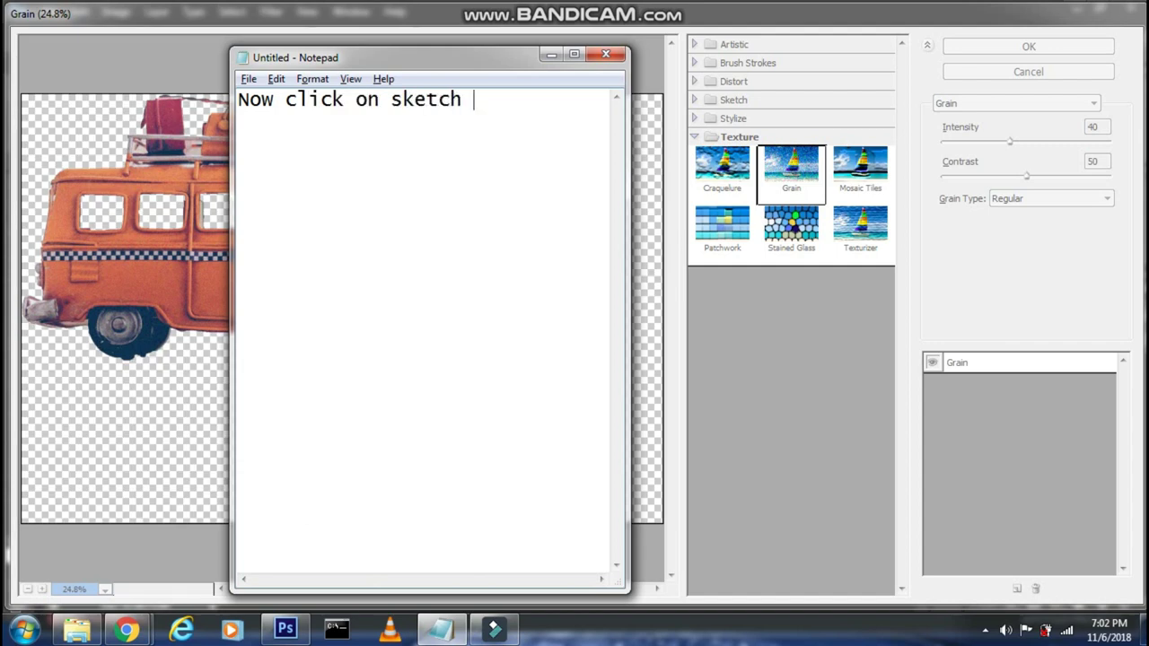
pyautogui.write('folder and se')
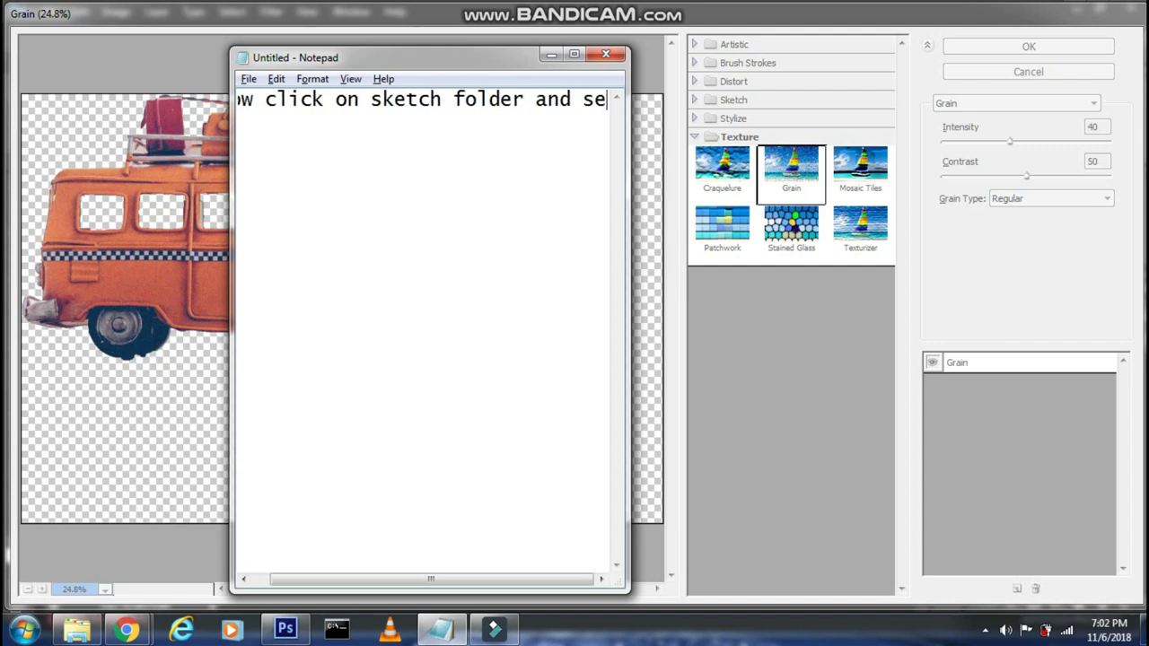
pyautogui.write('lect charcoal o')
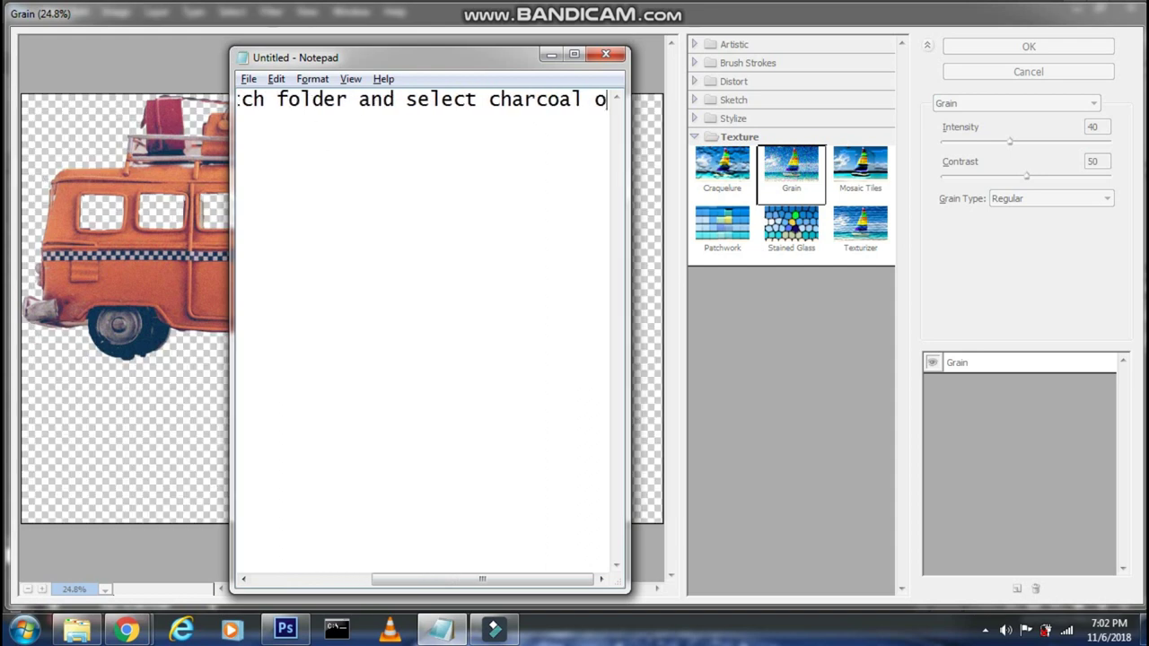
pyautogui.write('ver there')
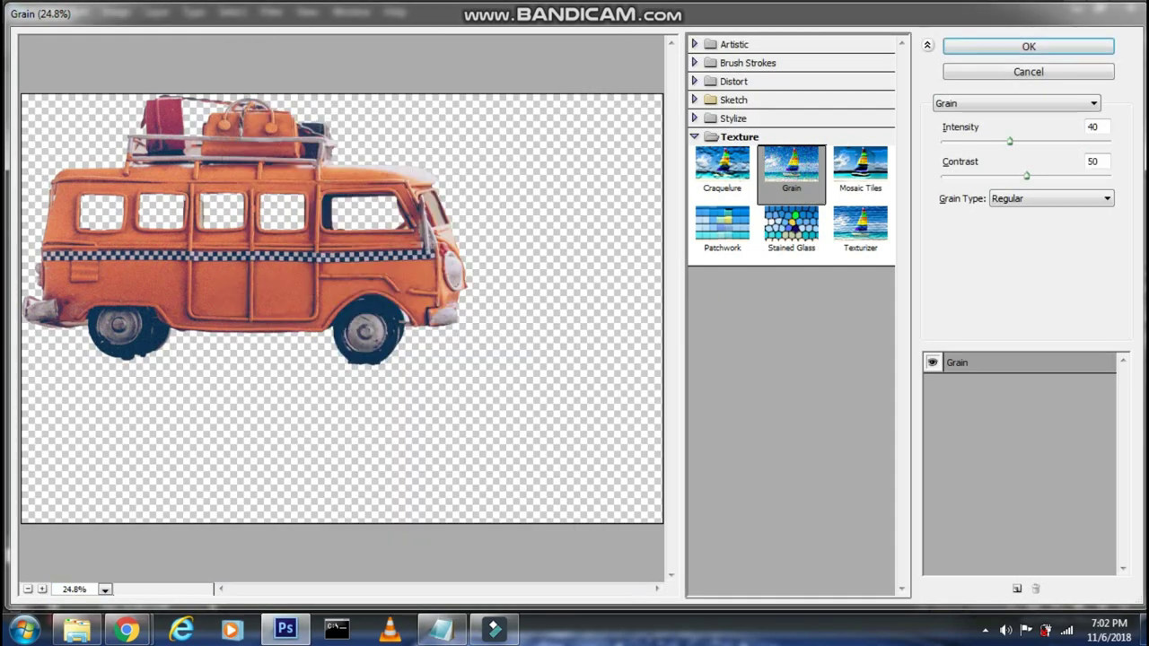
pyautogui.click(734, 99)
# Pick the Charcoal sketch filter and caption thickness 1, detail 1-10, light/dark balance 45.
pyautogui.click(860, 133)
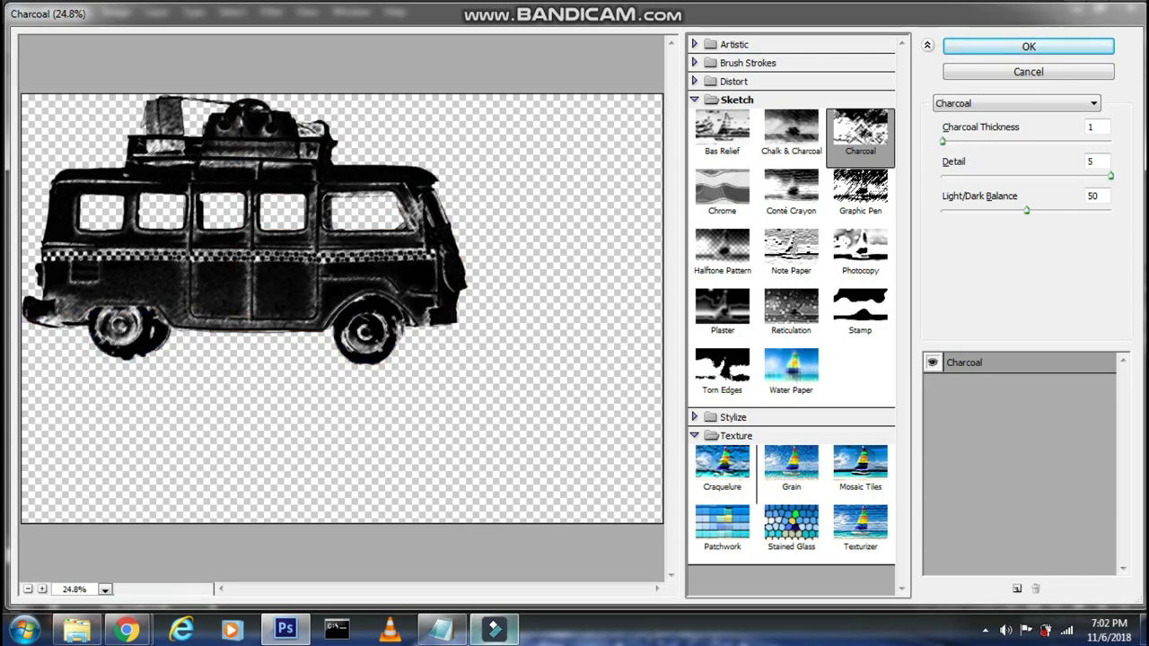
pyautogui.click(441, 629)
pyautogui.hotkey('ctrl', 'a')
pyautogui.press('BackSpace')
pyautogui.write('Set the ')
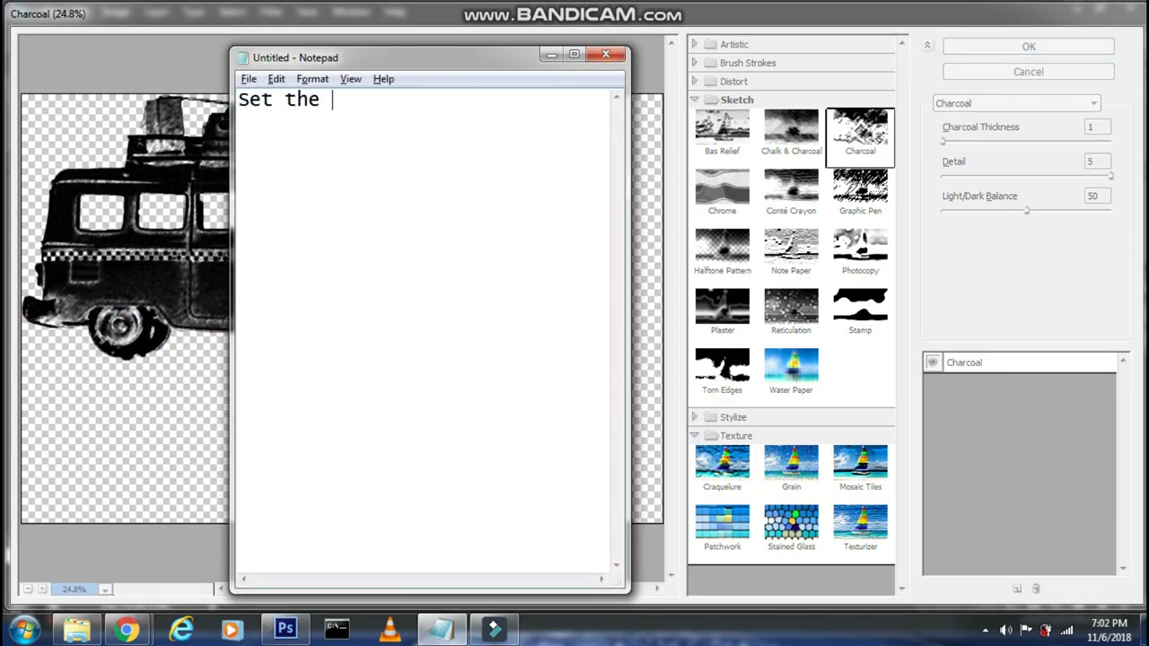
pyautogui.write('charcoa')
pyautogui.write('l thicke')
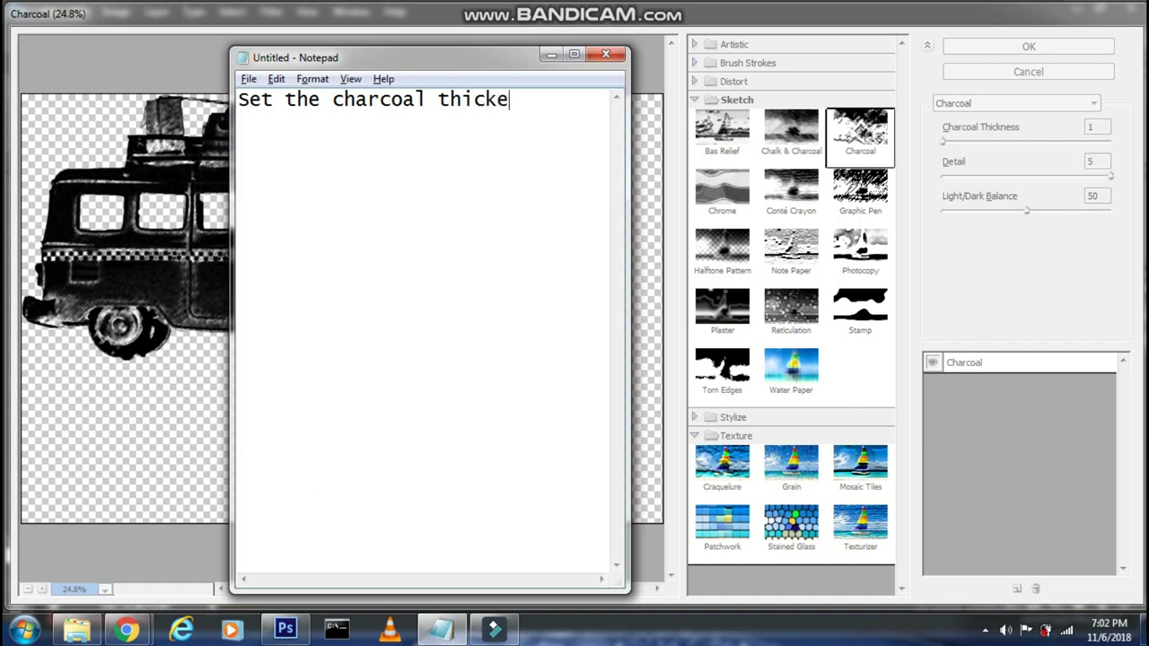
pyautogui.press('BackSpace')
pyautogui.write('ness as')
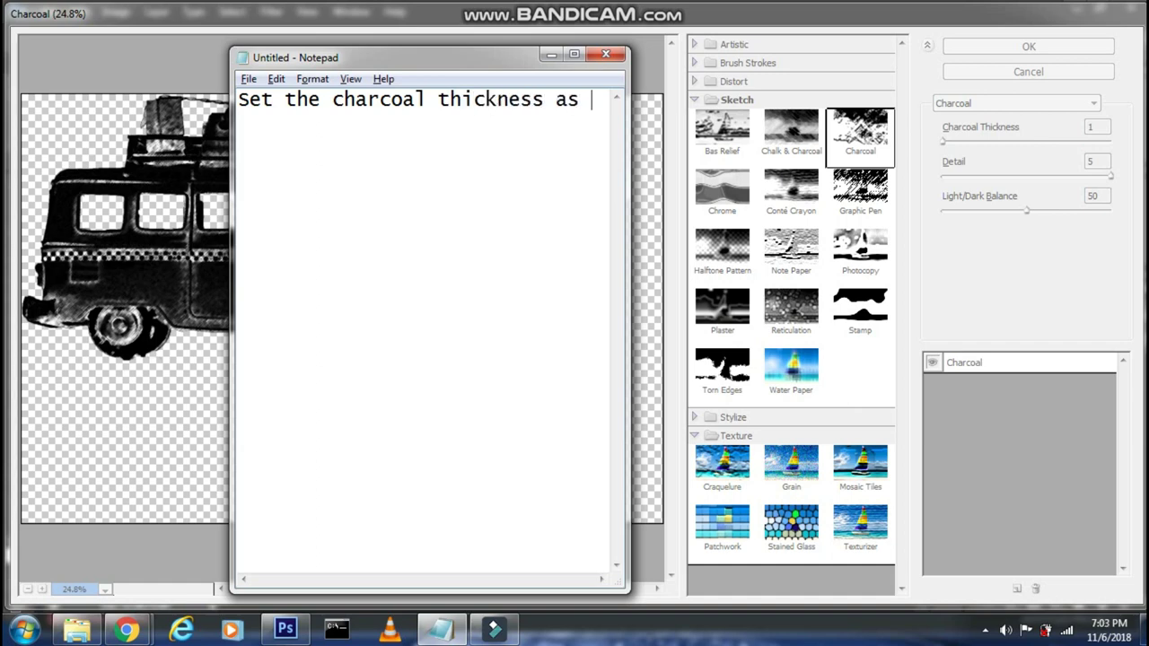
pyautogui.write('1 and Detail')
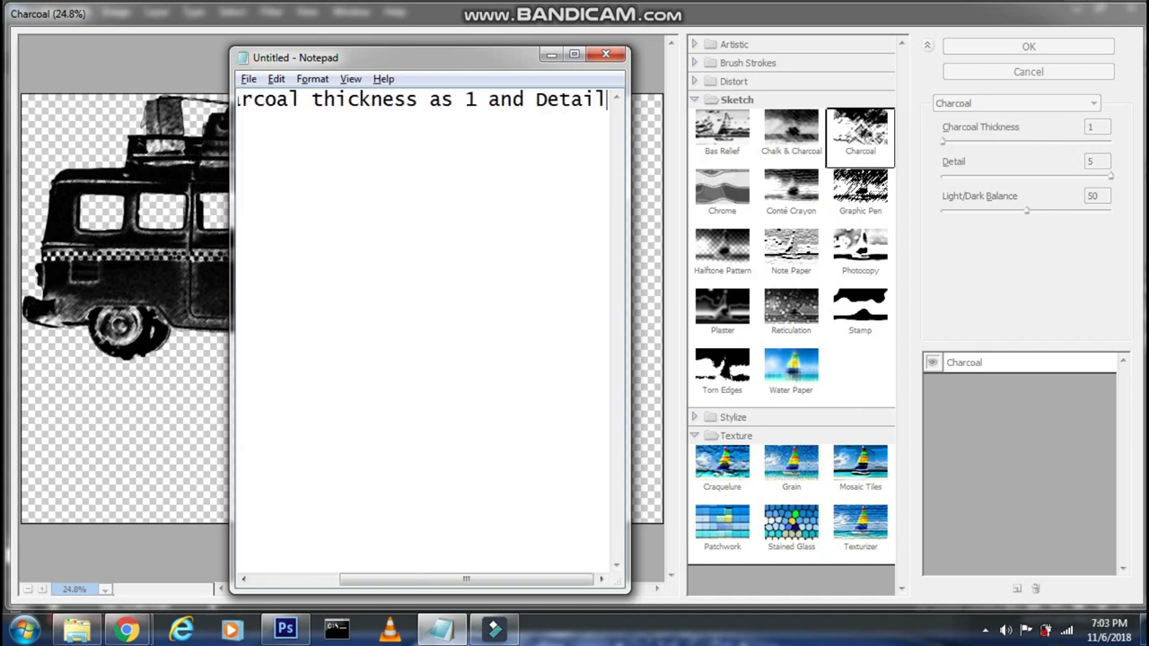
pyautogui.write(' between')
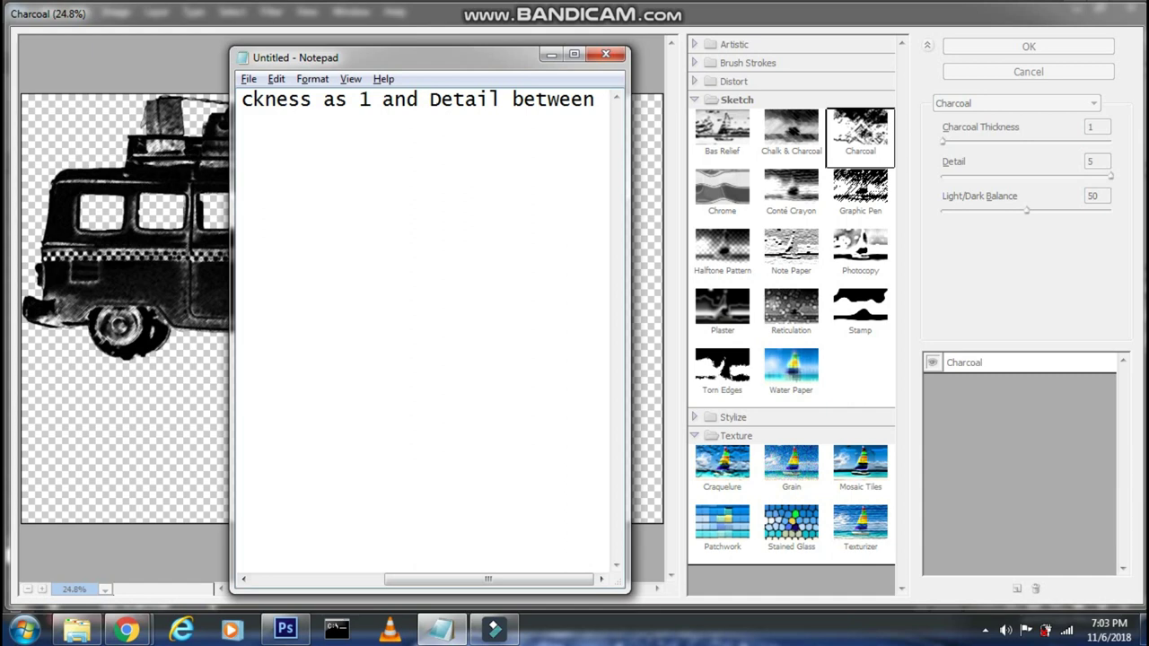
pyautogui.write(' 1-10 and ')
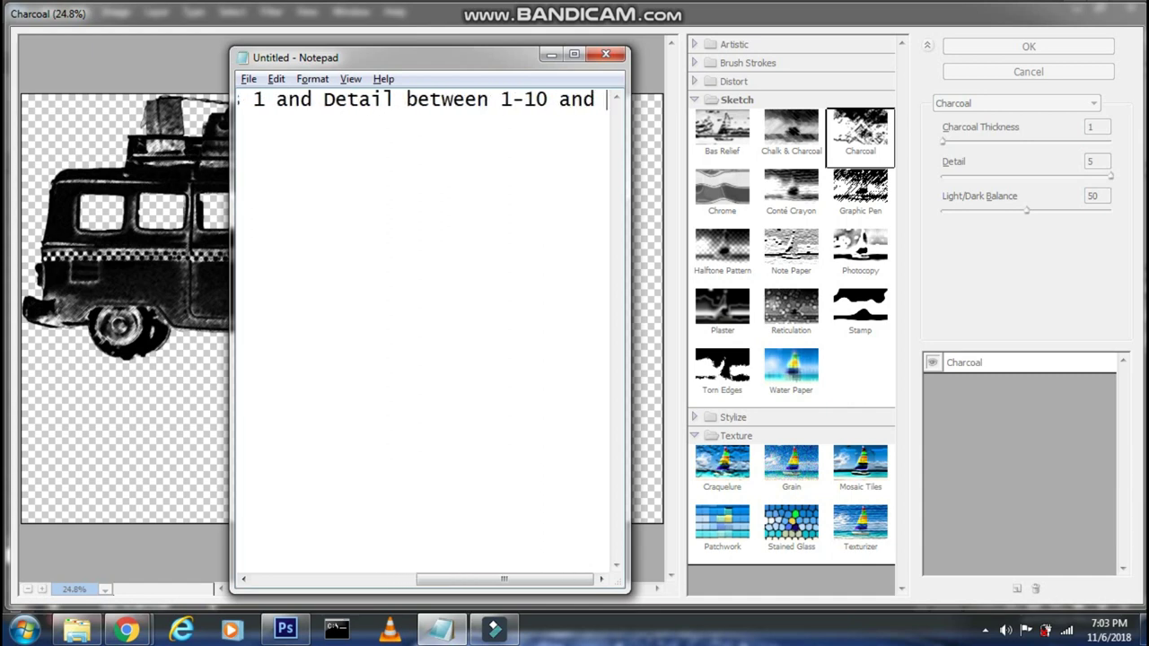
pyautogui.write('Light ')
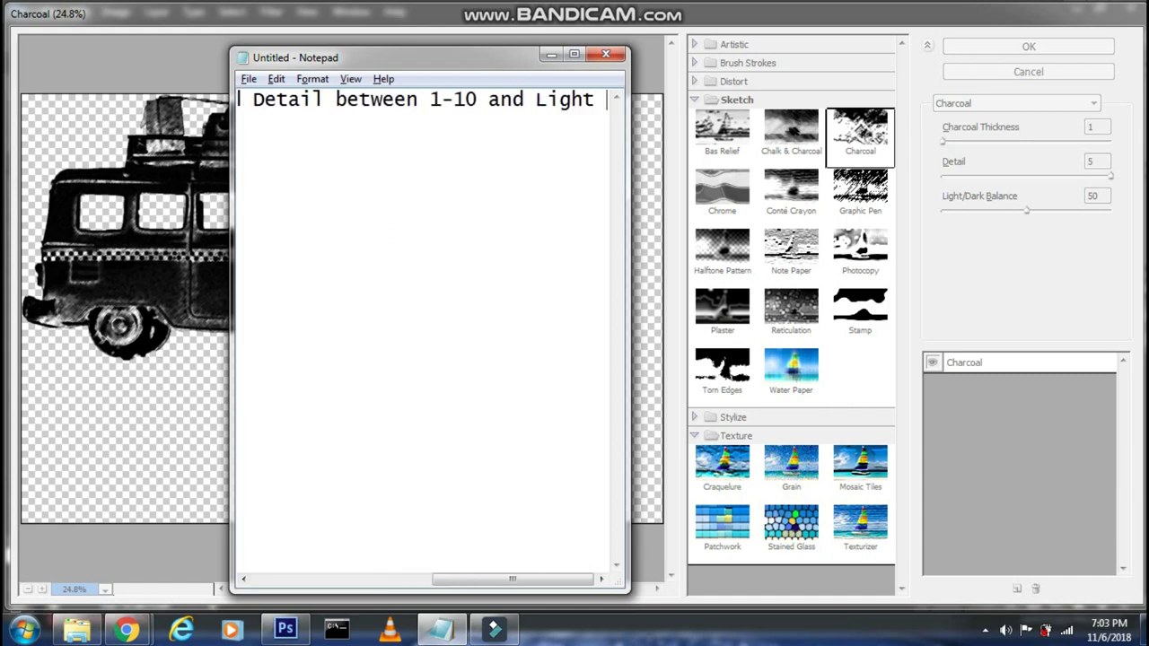
pyautogui.write('/Dark balance ')
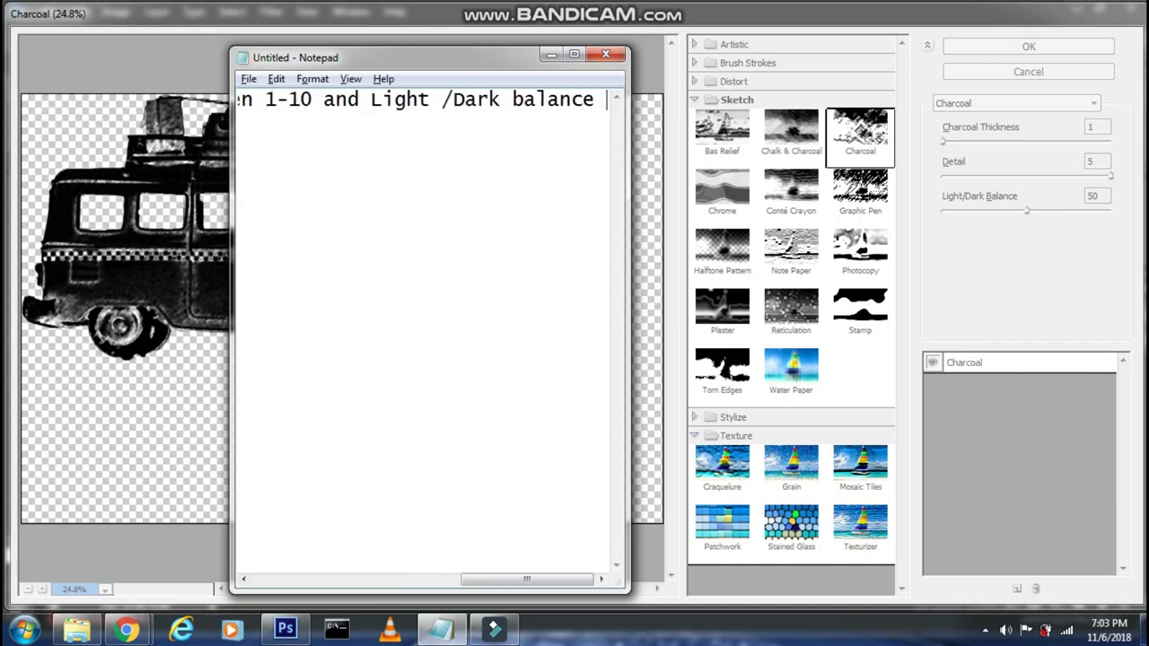
pyautogui.write('between 45')
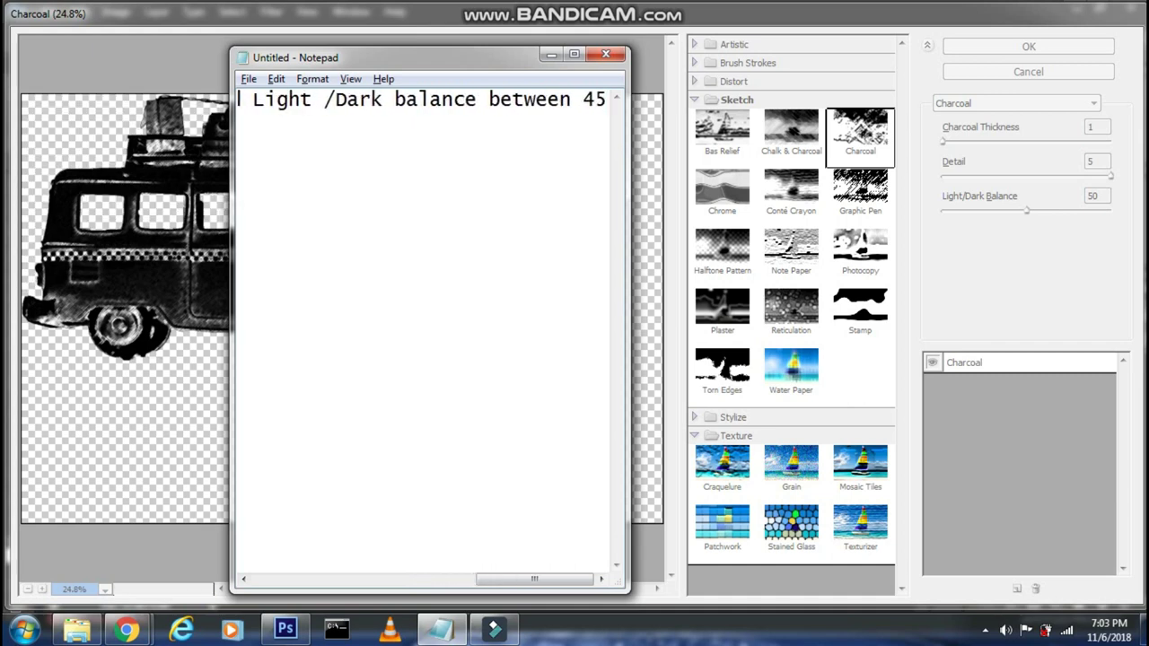
pyautogui.write('0- 50')
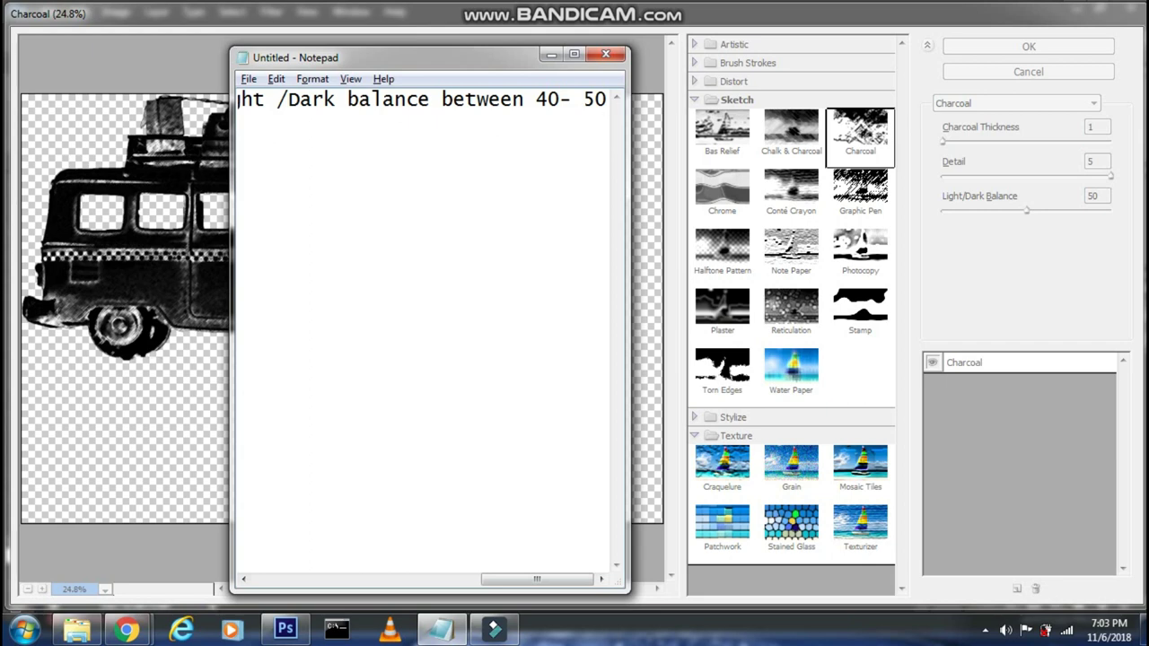
# Set Charcoal Light/Dark Balance to 45 and apply the filter to the layer.
pyautogui.click(551, 55)
pyautogui.press('Tab')
pyautogui.press('Tab')
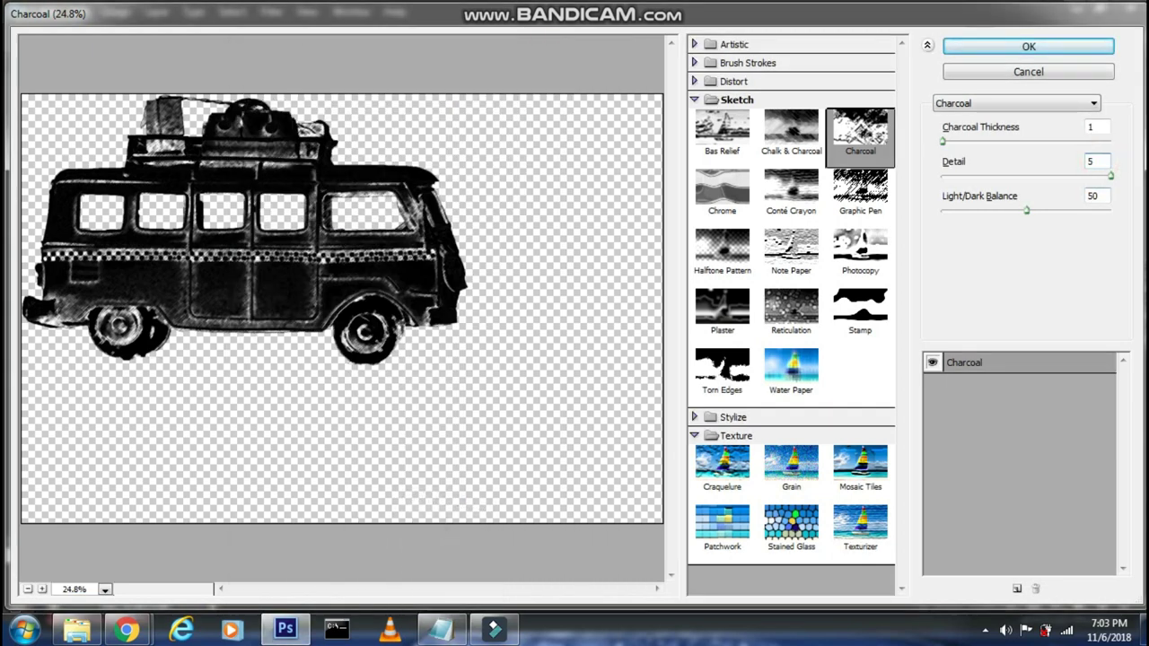
pyautogui.press('BackSpace')
pyautogui.write('45')
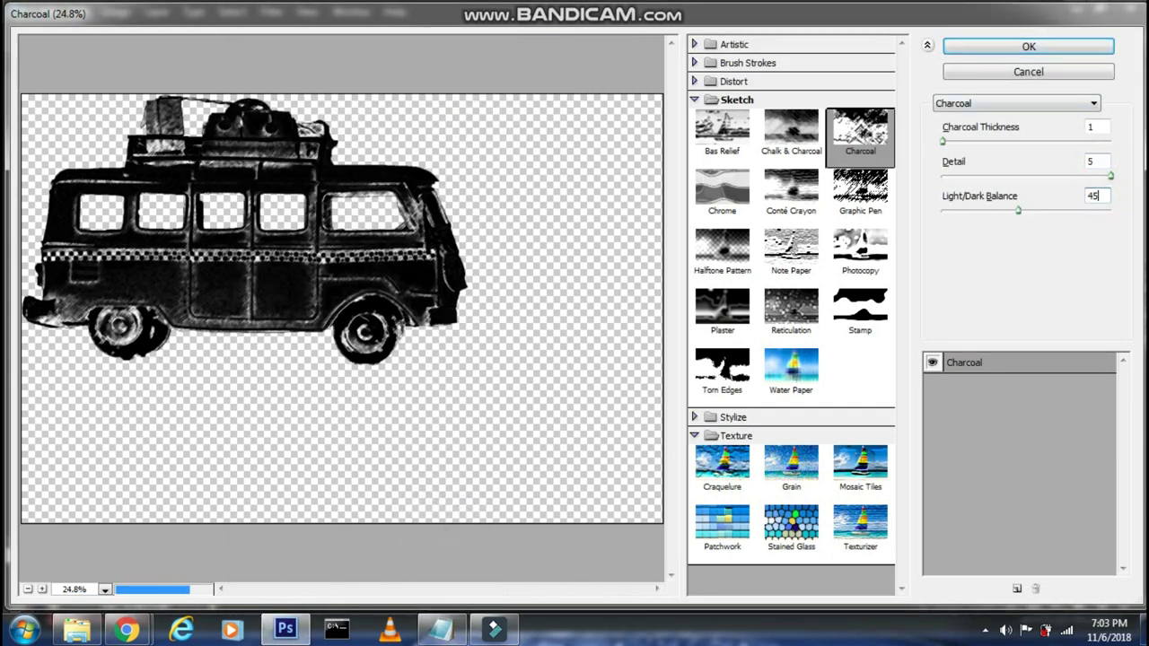
pyautogui.press('Return')
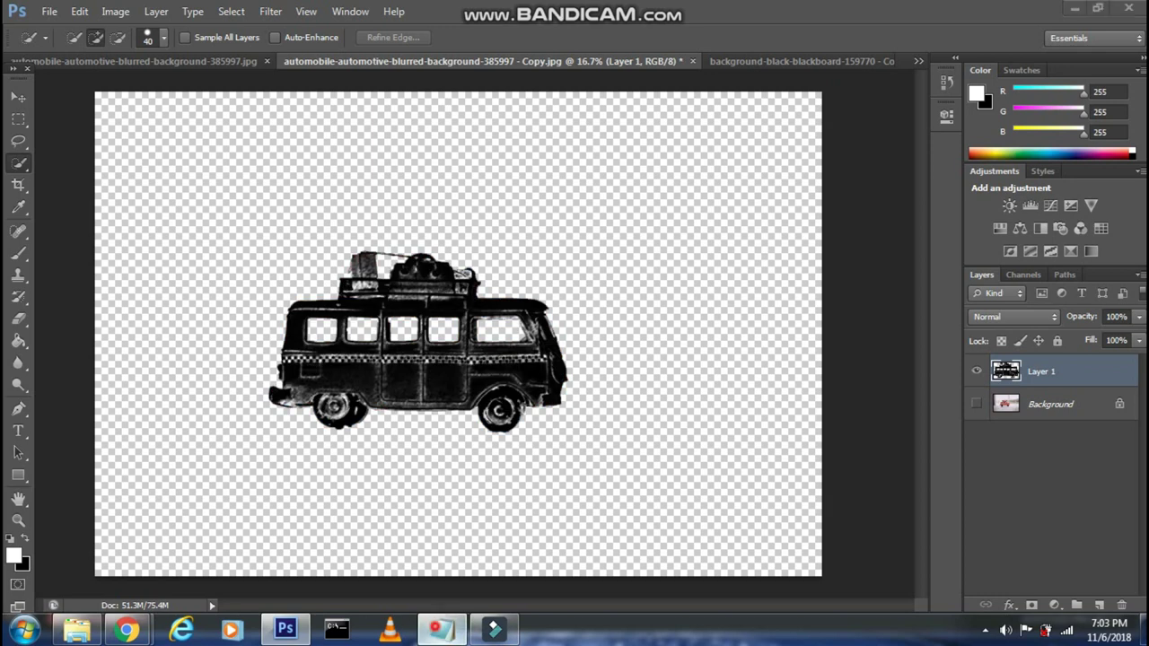
# Convert Layer 1 to a smart object from its right-click menu, with a matching caption.
pyautogui.click(440, 629)
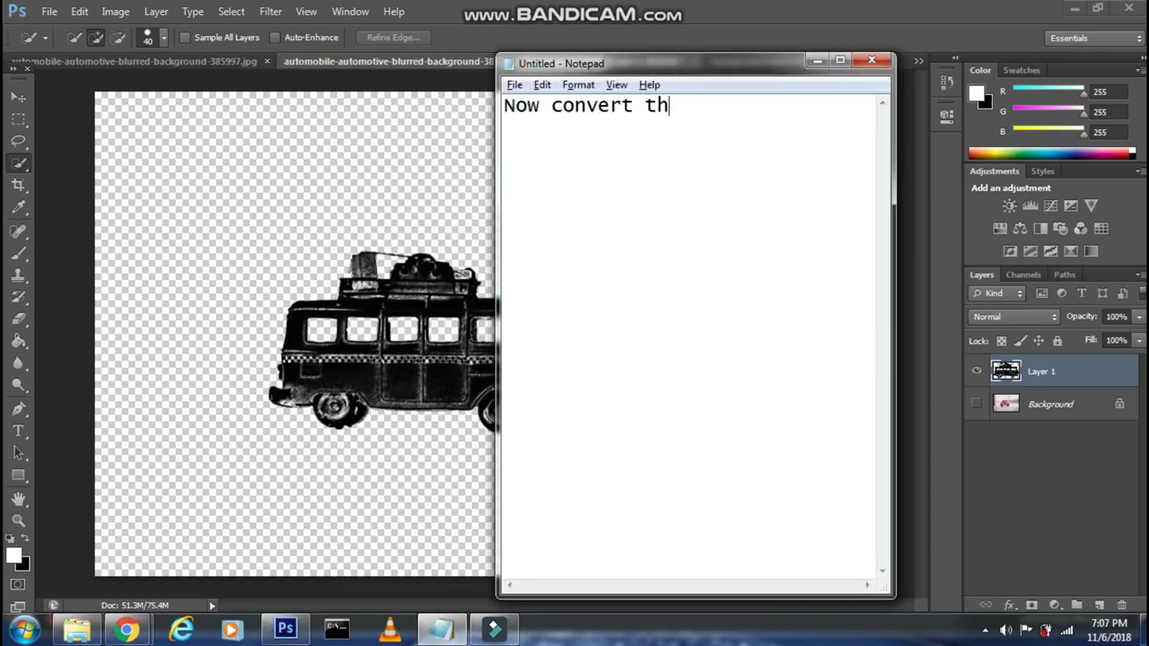
pyautogui.write('is layer into s')
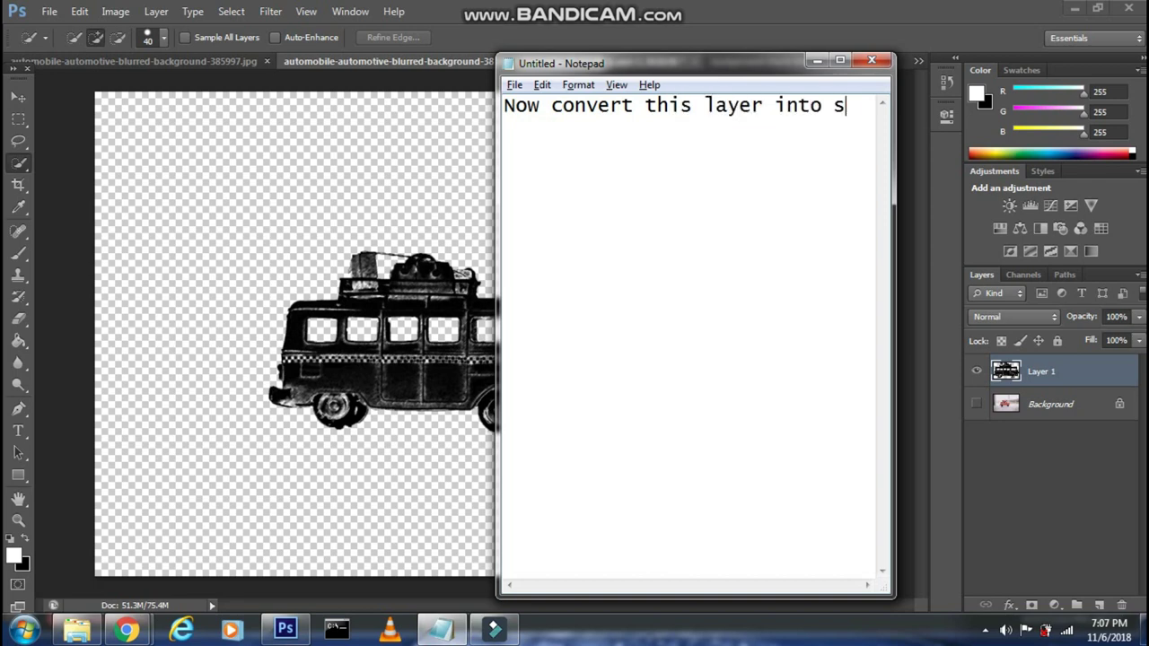
pyautogui.write('mart object , ')
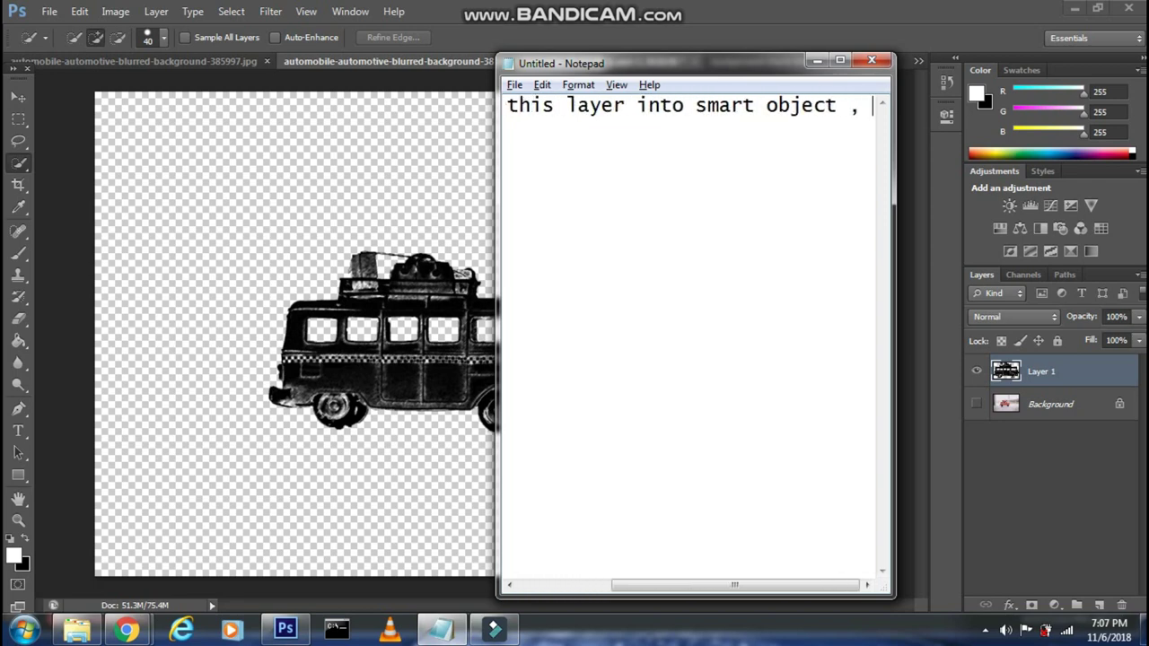
pyautogui.write('so for that right ')
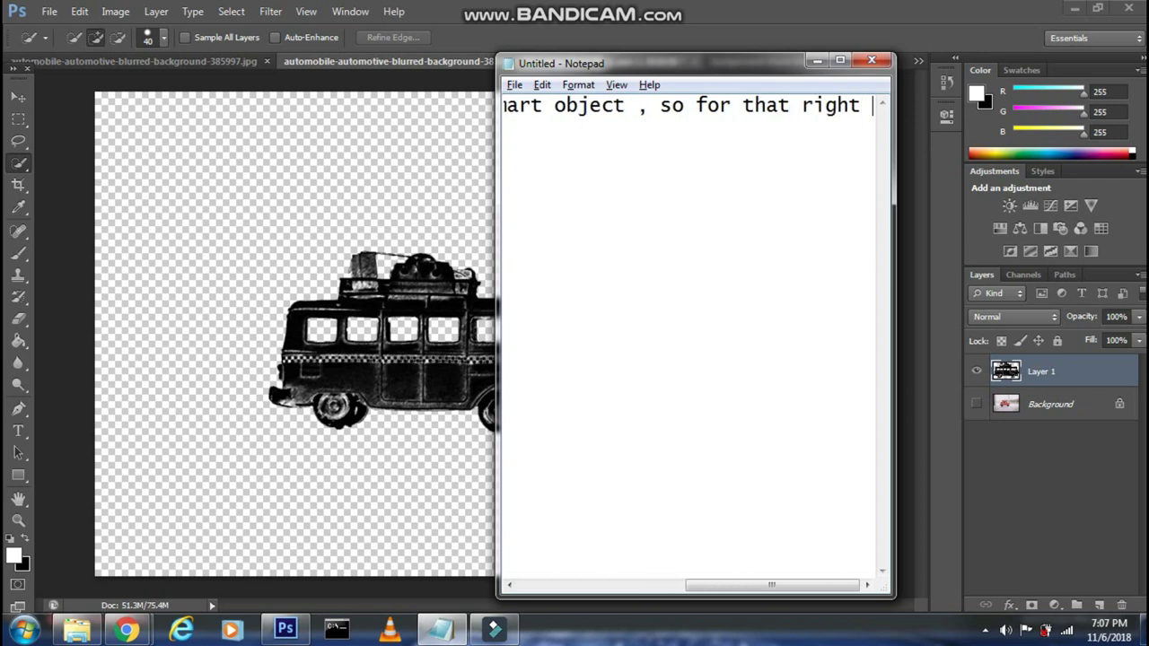
pyautogui.write('click on the layer ')
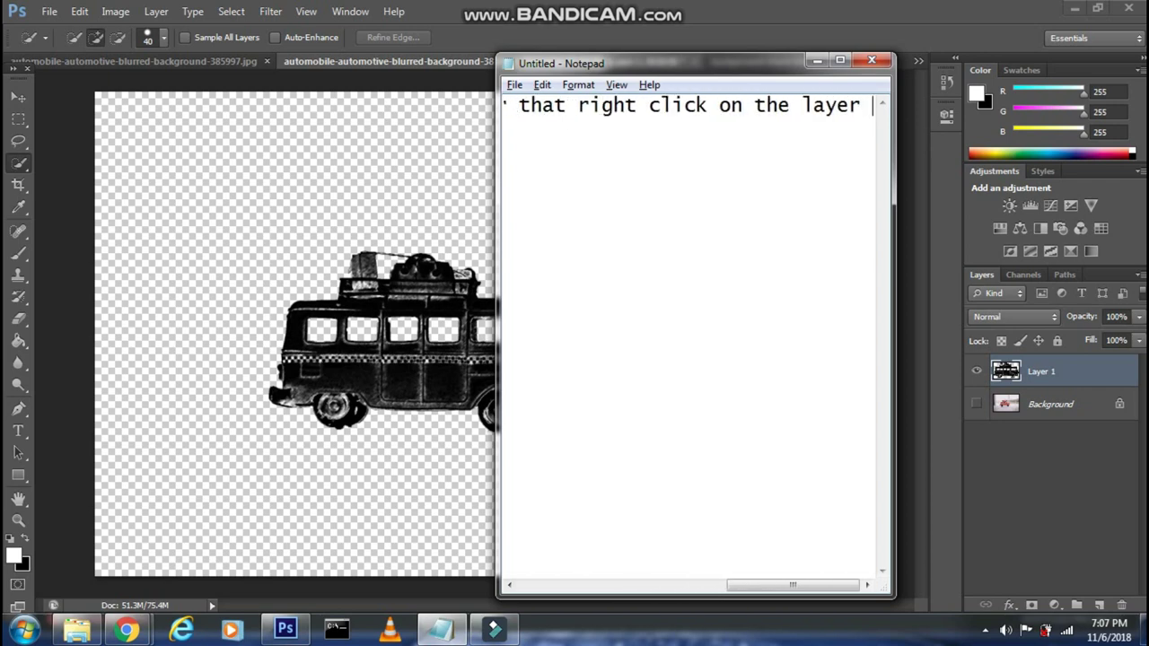
pyautogui.write('and se')
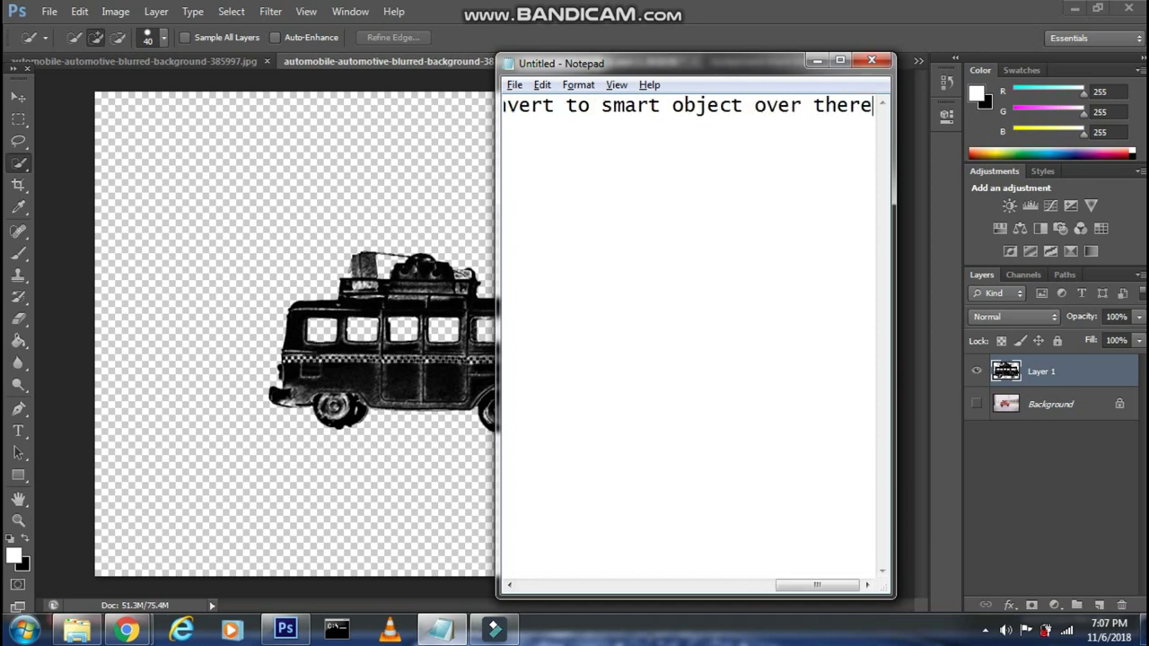
pyautogui.rightClick(1040, 374)
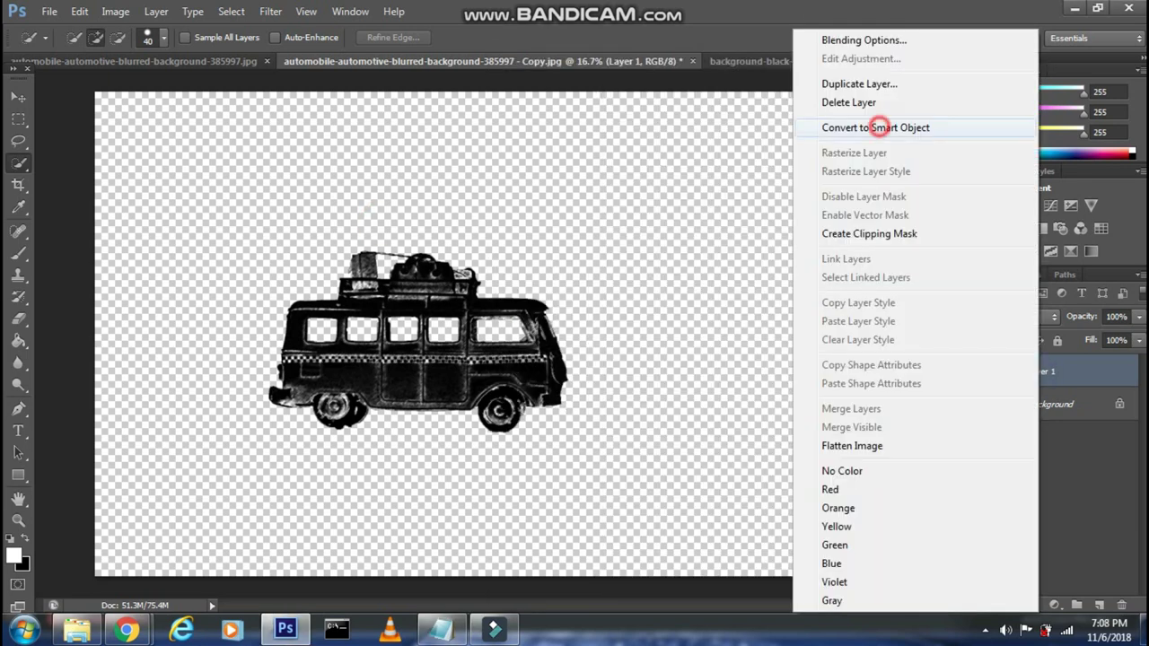
pyautogui.click(878, 128)
# Replace the caption with moving the layer into the blackboard image using the Move tool.
pyautogui.click(440, 628)
pyautogui.hotkey('ctrl', 'a')
pyautogui.press('BackSpace')
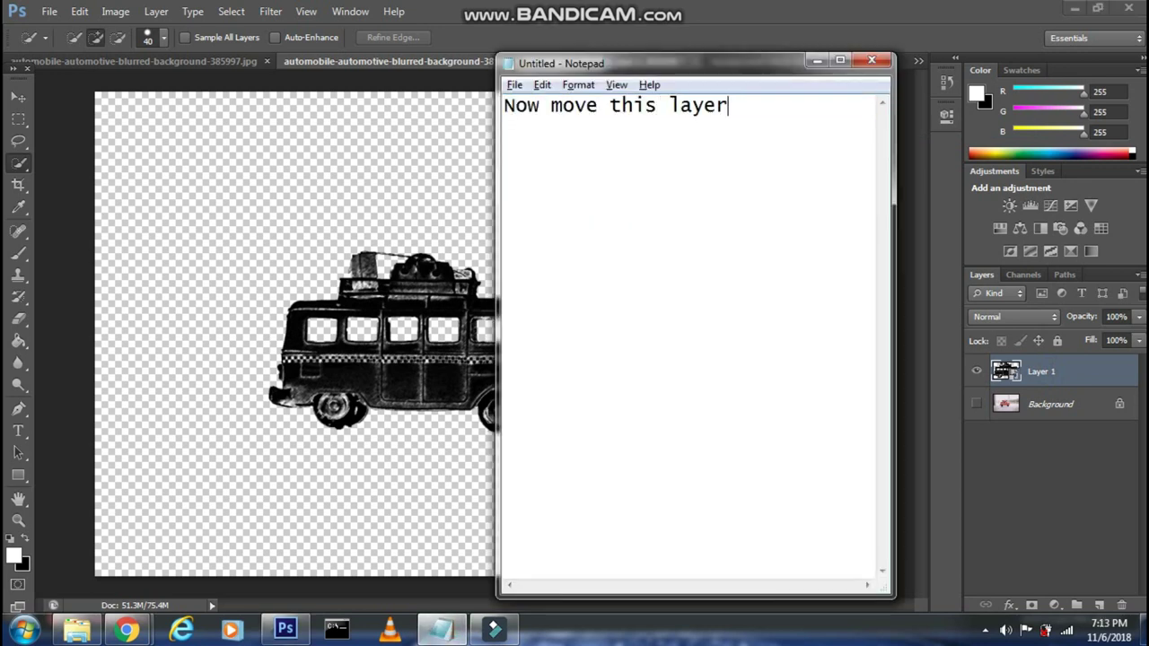
pyautogui.write('age of blackboard')
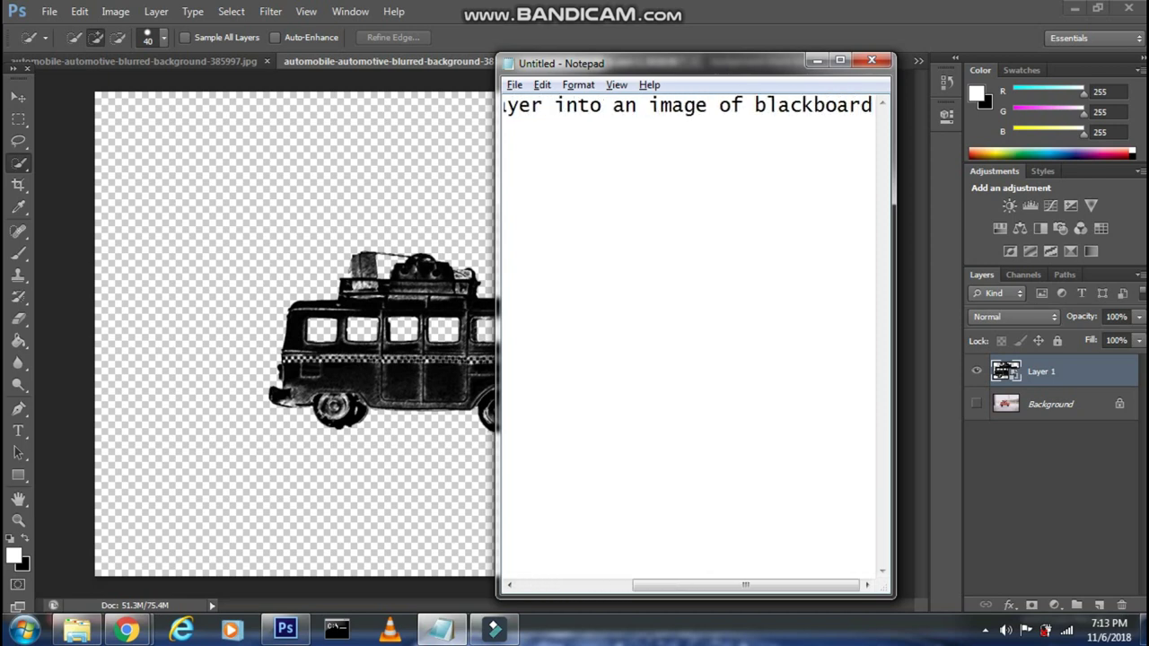
pyautogui.write(' too')
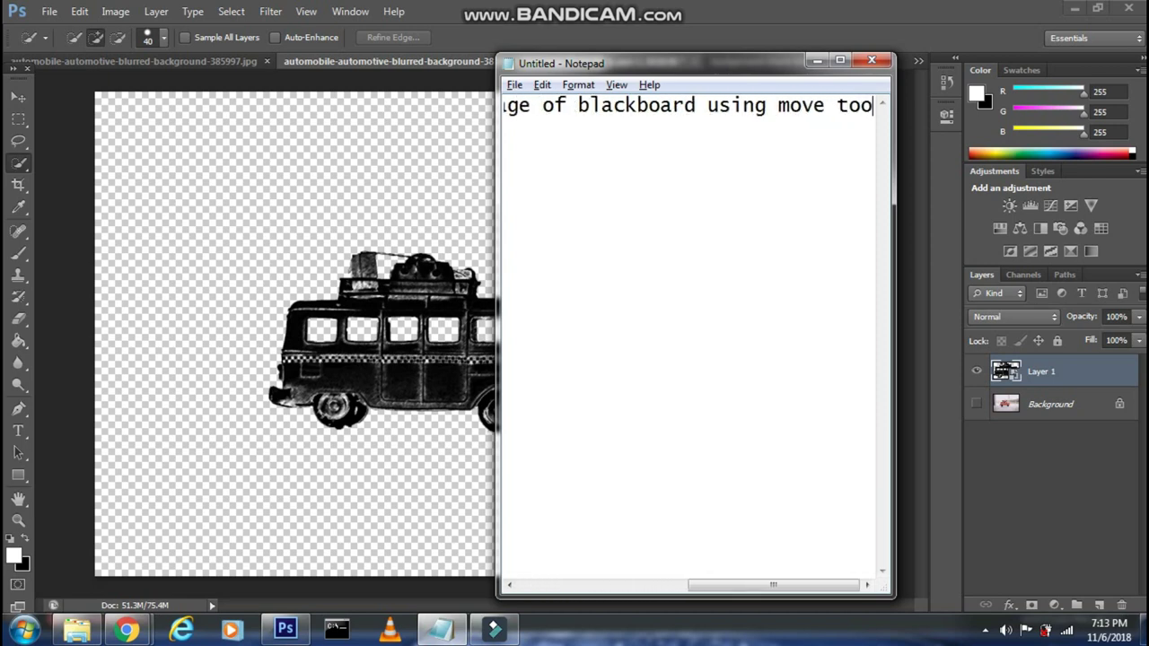
pyautogui.write('l')
# With the Move tool, drag the van layer onto the blackboard document near its centre.
pyautogui.click(288, 234)
pyautogui.press('v')
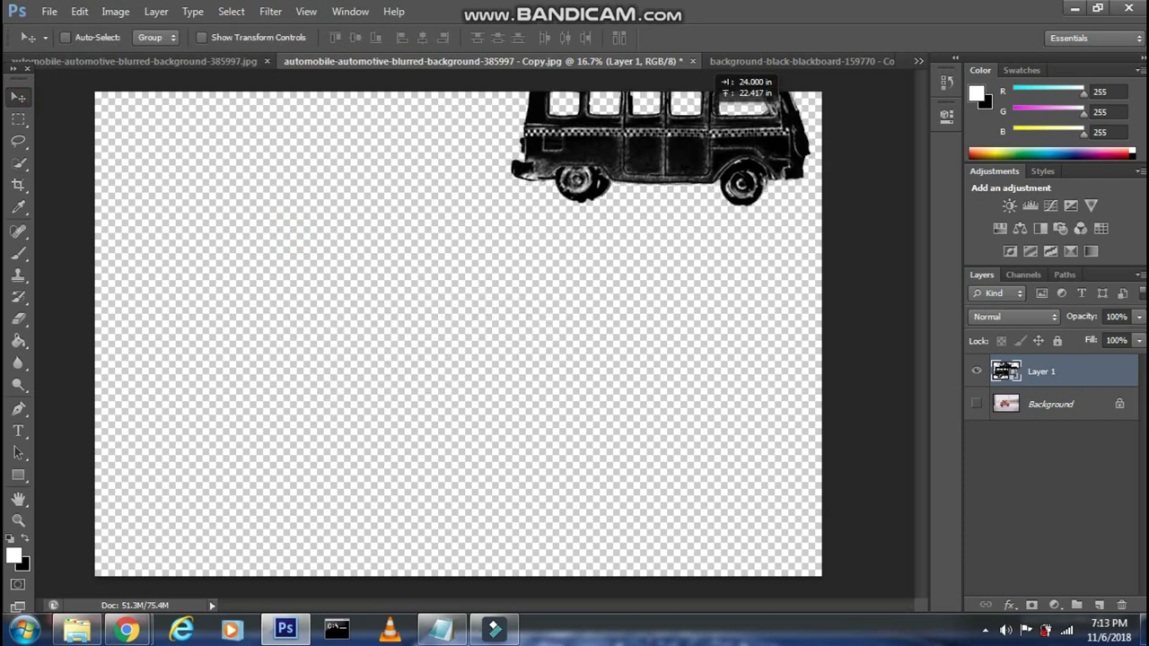
pyautogui.moveTo(460, 339); pyautogui.dragTo(790, 61)
pyautogui.moveTo(467, 269); pyautogui.dragTo(444, 307)
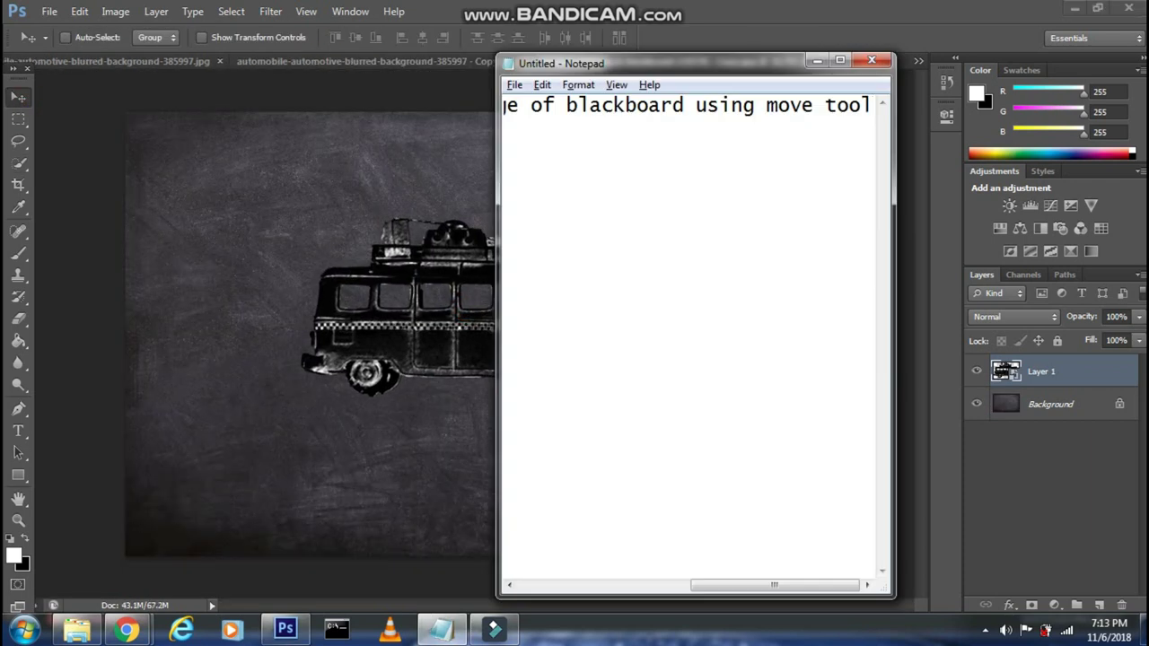
# Rewrite the caption to 'Now set blend mode of the layer to Screen'.
pyautogui.hotkey('ctrl', 'a')
pyautogui.press('BackSpace')
pyautogui.write('Now set')
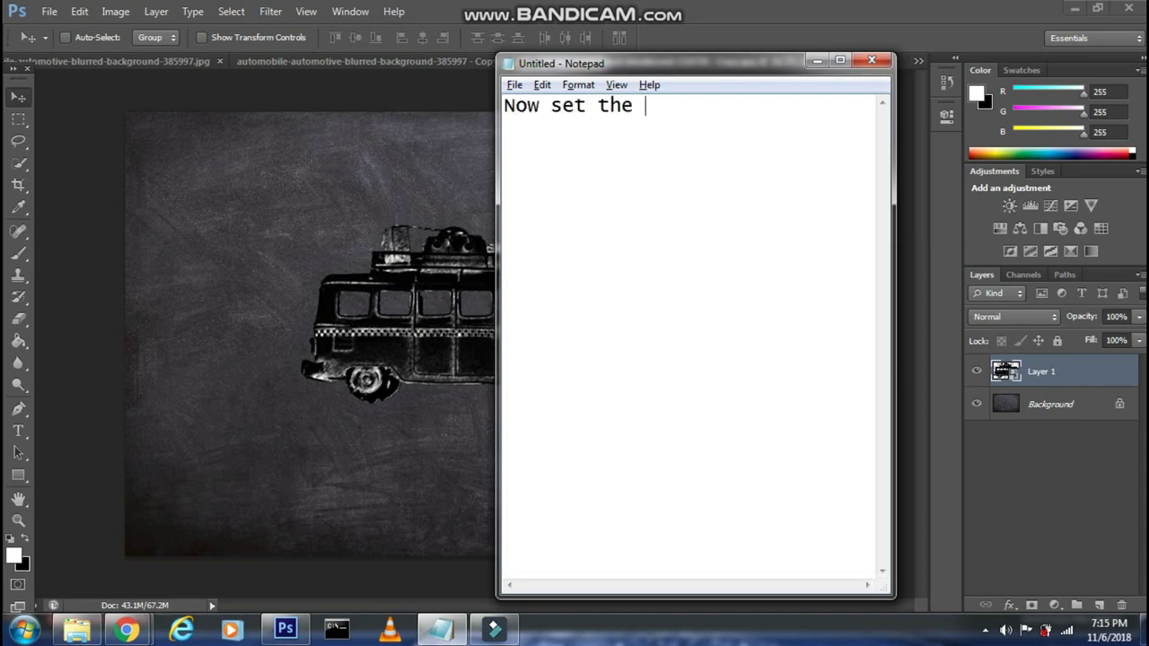
pyautogui.write('blending mode of the')
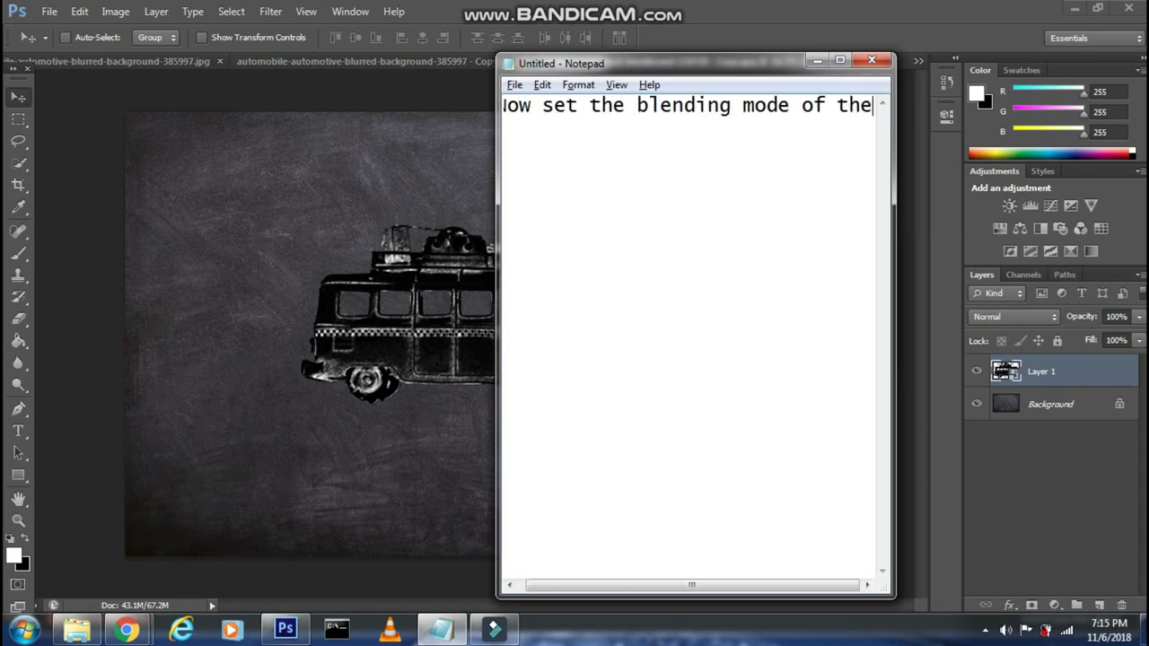
pyautogui.write(' layer to Sc')
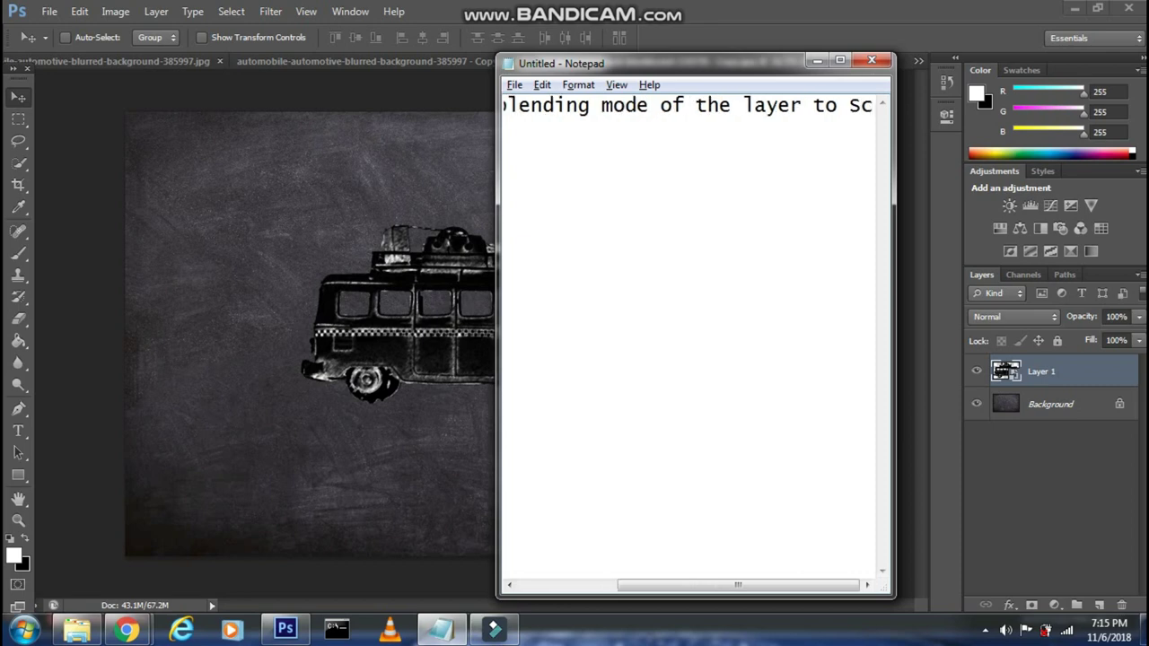
pyautogui.write('reen')
# Set the van layer's blend mode to Screen.
pyautogui.click(817, 59)
pyautogui.click(1015, 316)
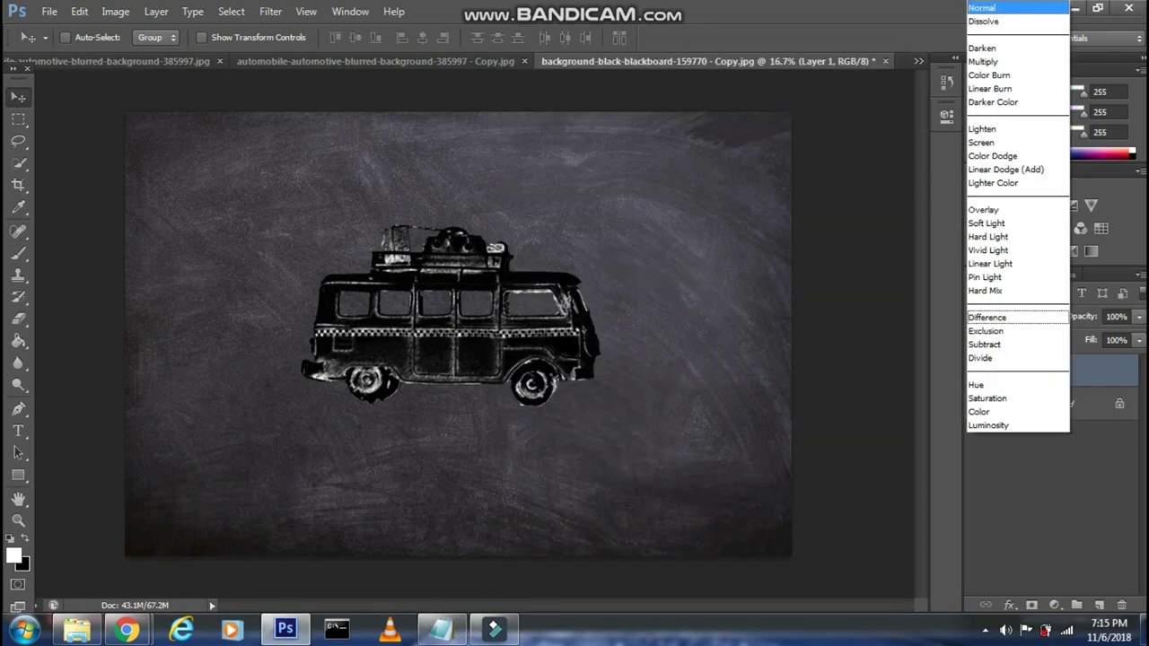
pyautogui.click(980, 145)
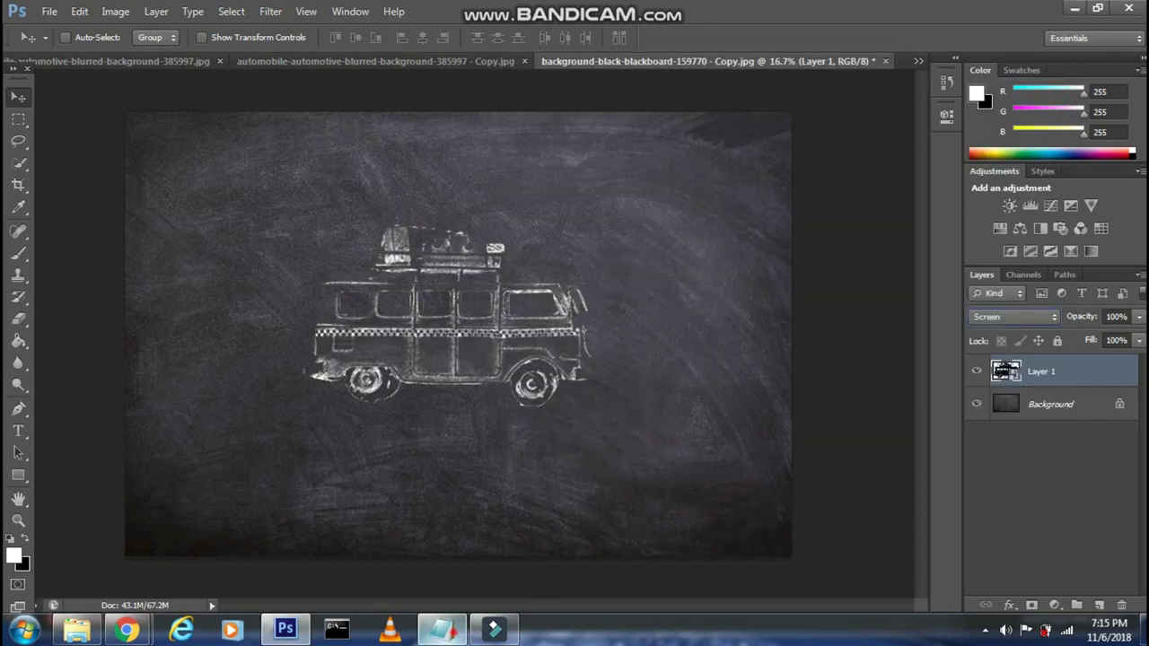
# Update the caption about the Screen effect, then clear it.
pyautogui.click(441, 629)
pyautogui.click(643, 238)
pyautogui.hotkey('ctrl', 'a')
pyautogui.press('BackSpace')
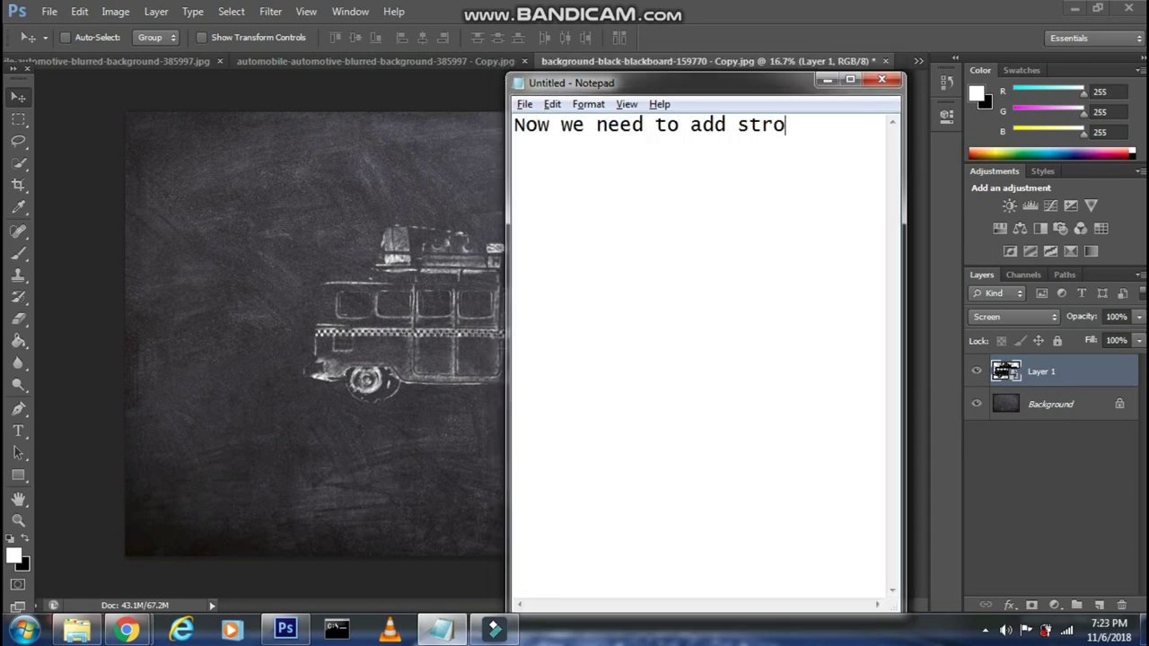
pyautogui.write('image to give')
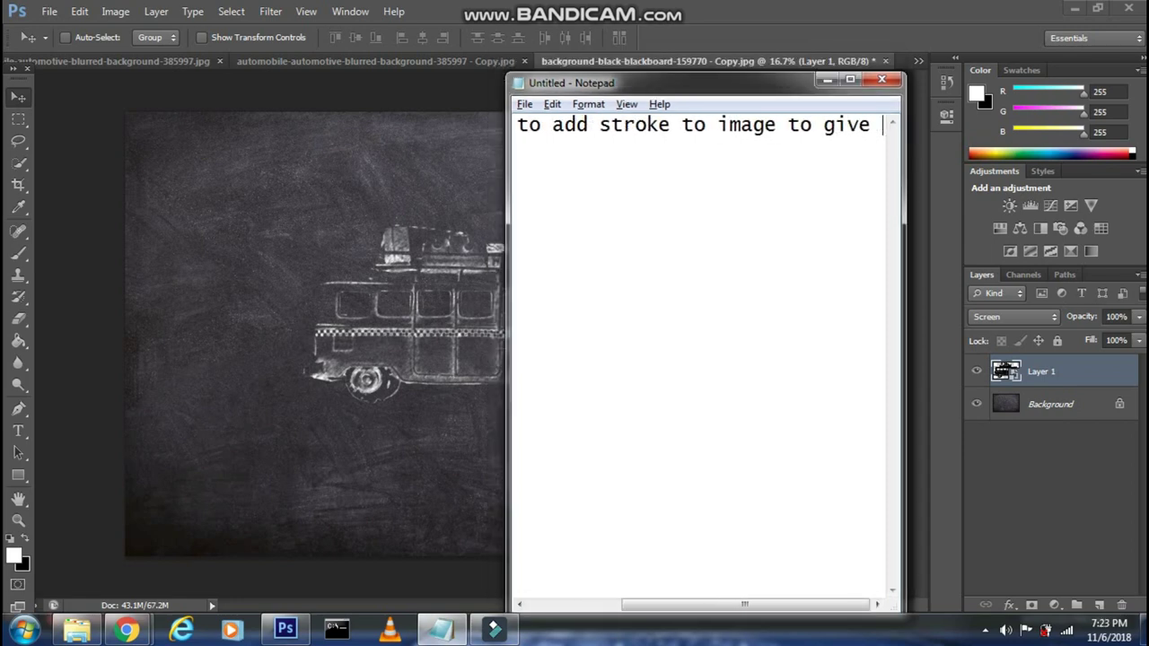
pyautogui.write(' better effect')
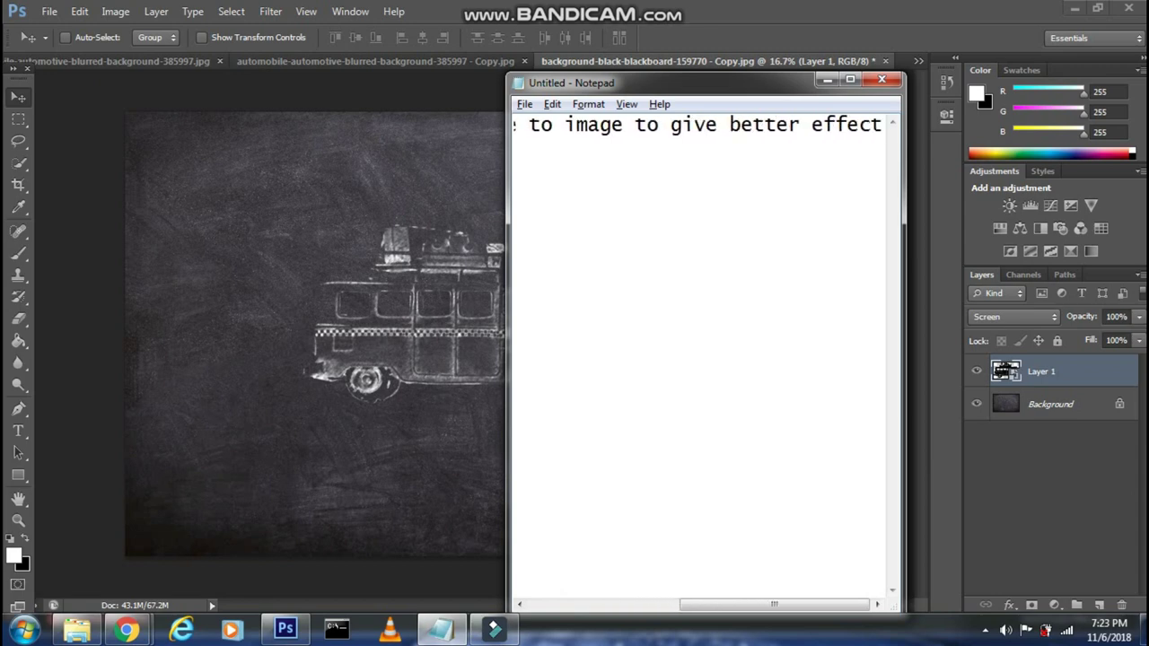
pyautogui.hotkey('ctrl', 'a')
pyautogui.press('BackSpace')
# Caption the fx step and open Blending Options for the van layer from the fx menu.
pyautogui.write('for tha')
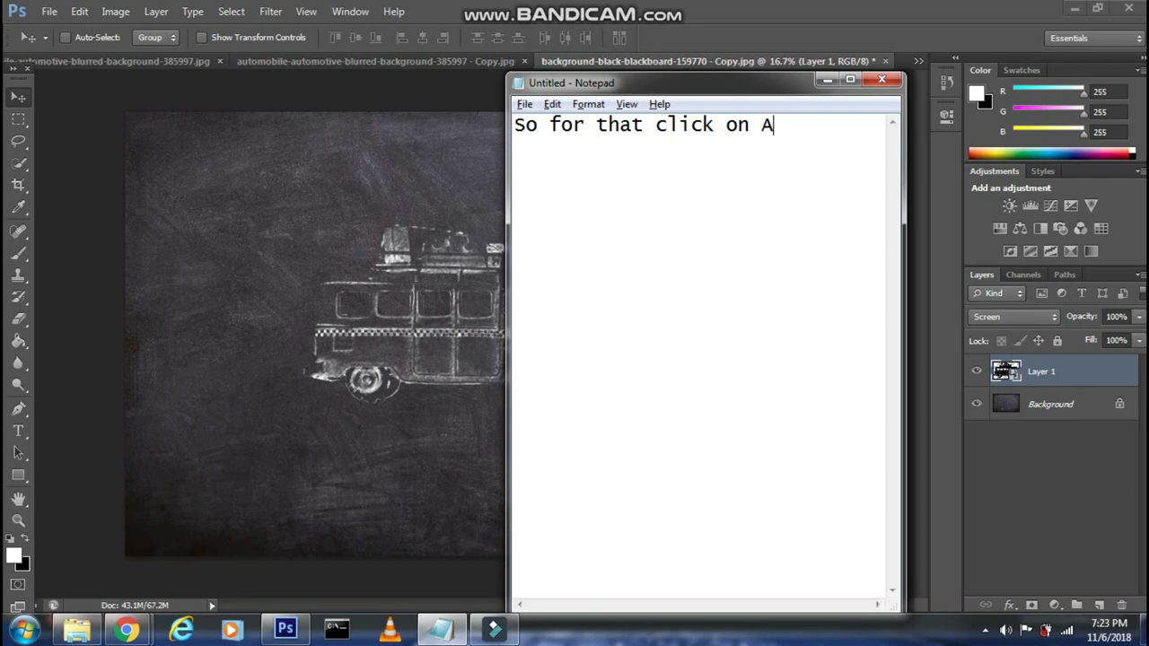
pyautogui.write('layer style')
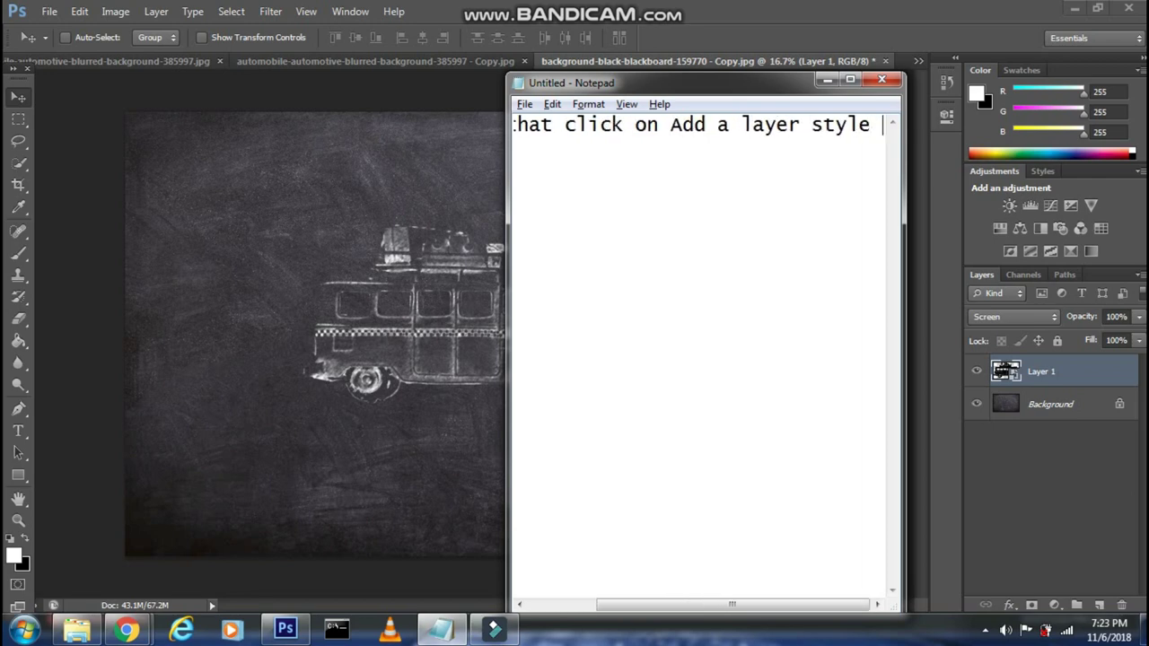
pyautogui.write(' icon and select')
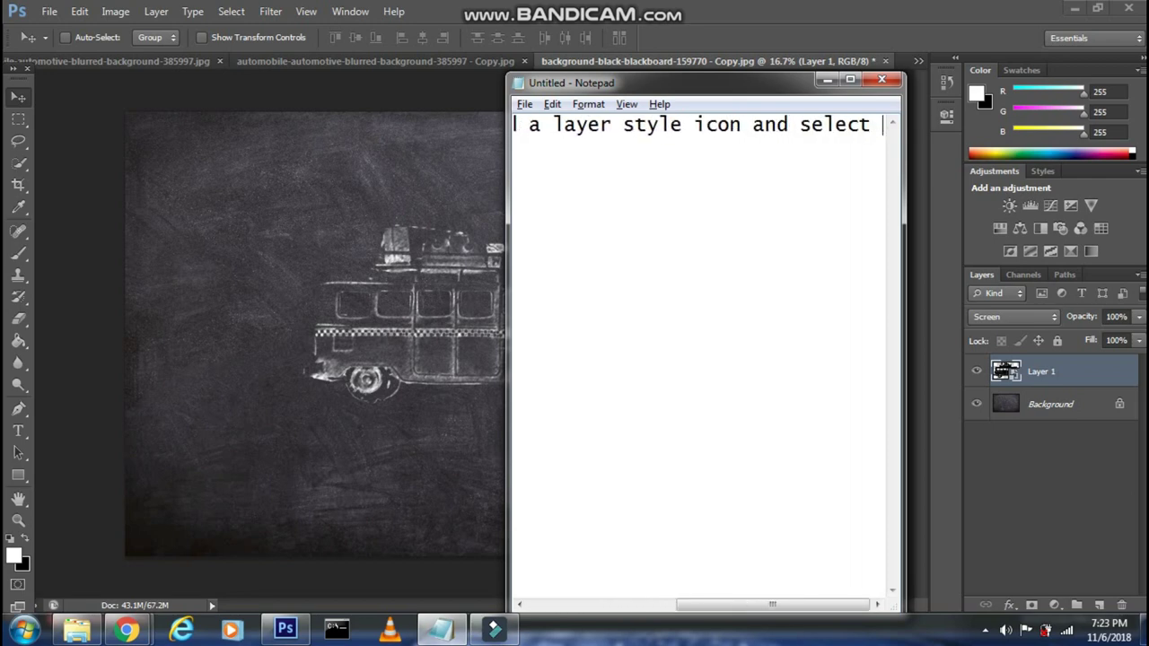
pyautogui.write(' Blending options')
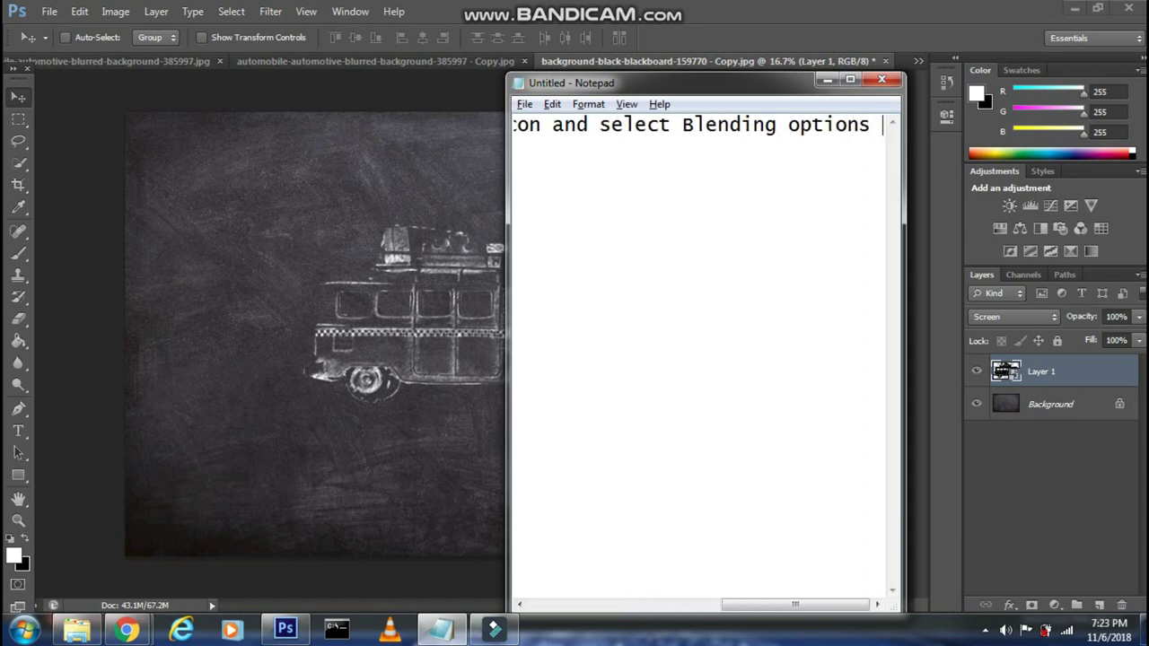
pyautogui.write(' over there')
pyautogui.click(827, 80)
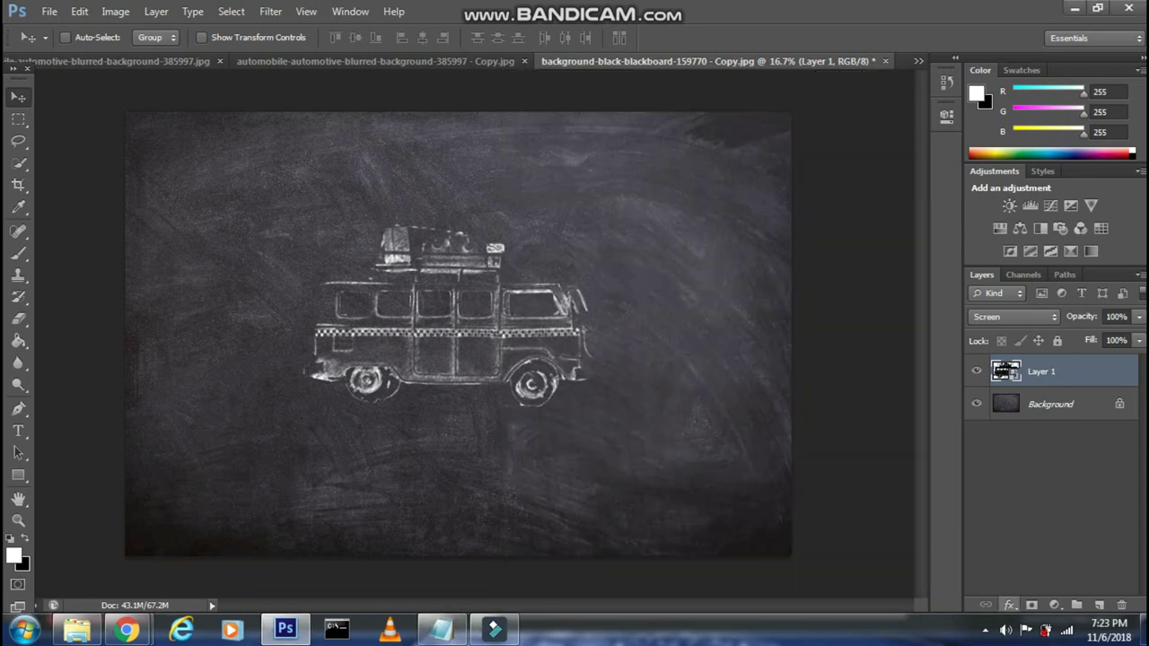
pyautogui.click(1010, 605)
pyautogui.click(1024, 395)
# Move the notes window off the Layer Style dialog and start a new caption.
pyautogui.hotkey('alt', 'Tab')
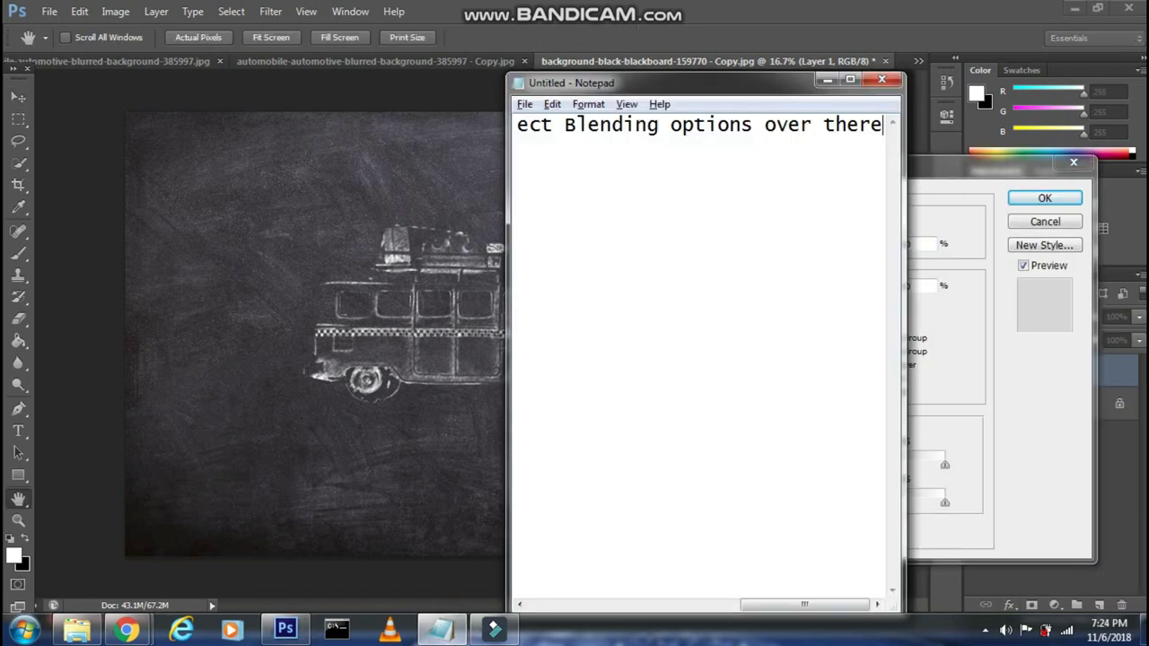
pyautogui.moveTo(584, 83); pyautogui.dragTo(179, 75)
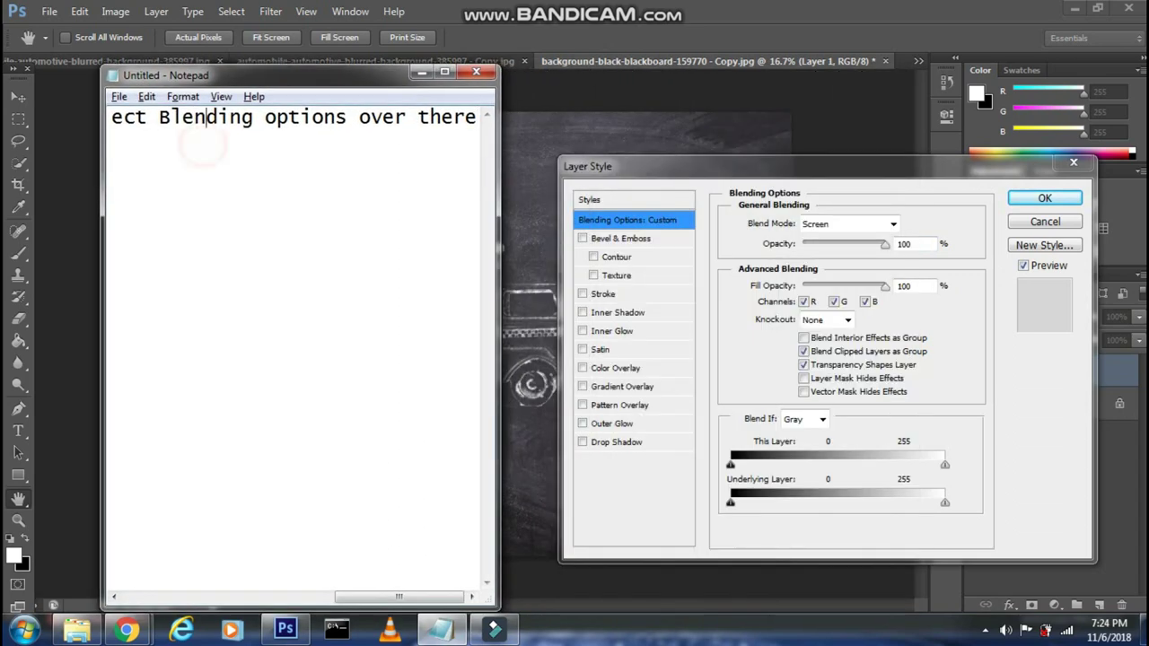
pyautogui.hotkey('ctrl', 'a')
pyautogui.write('N')
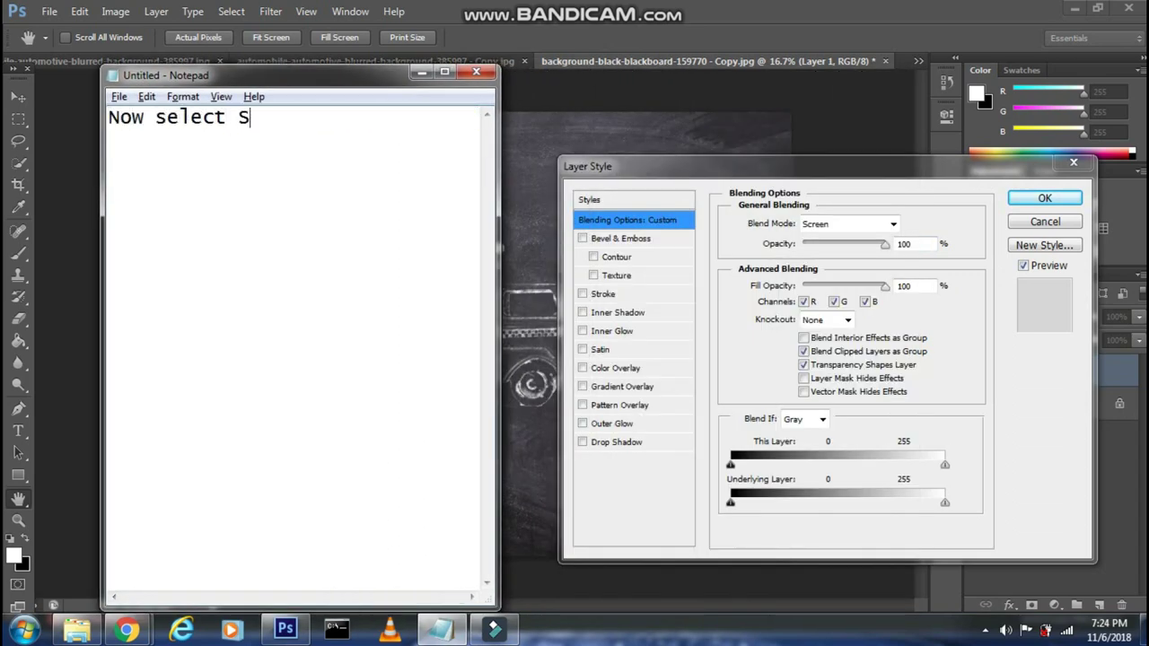
pyautogui.write('r there')
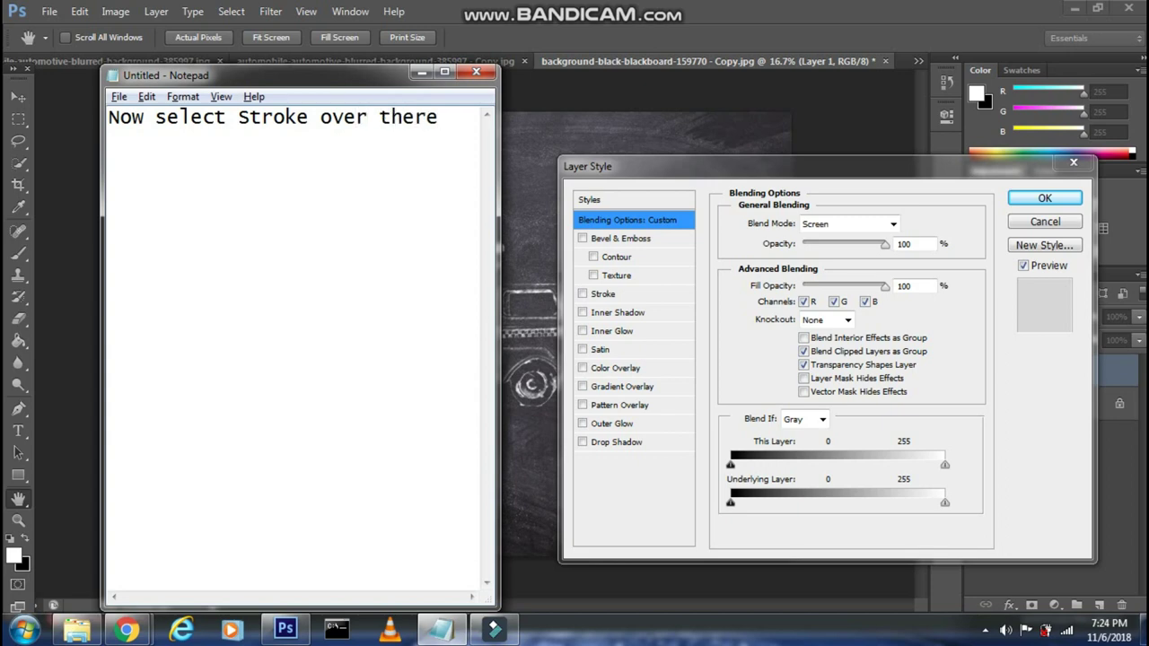
# Enable Stroke on Layer 1's style, show its settings, and replace the Notepad note with stroke settings.
pyautogui.click(423, 72)
pyautogui.click(603, 293)
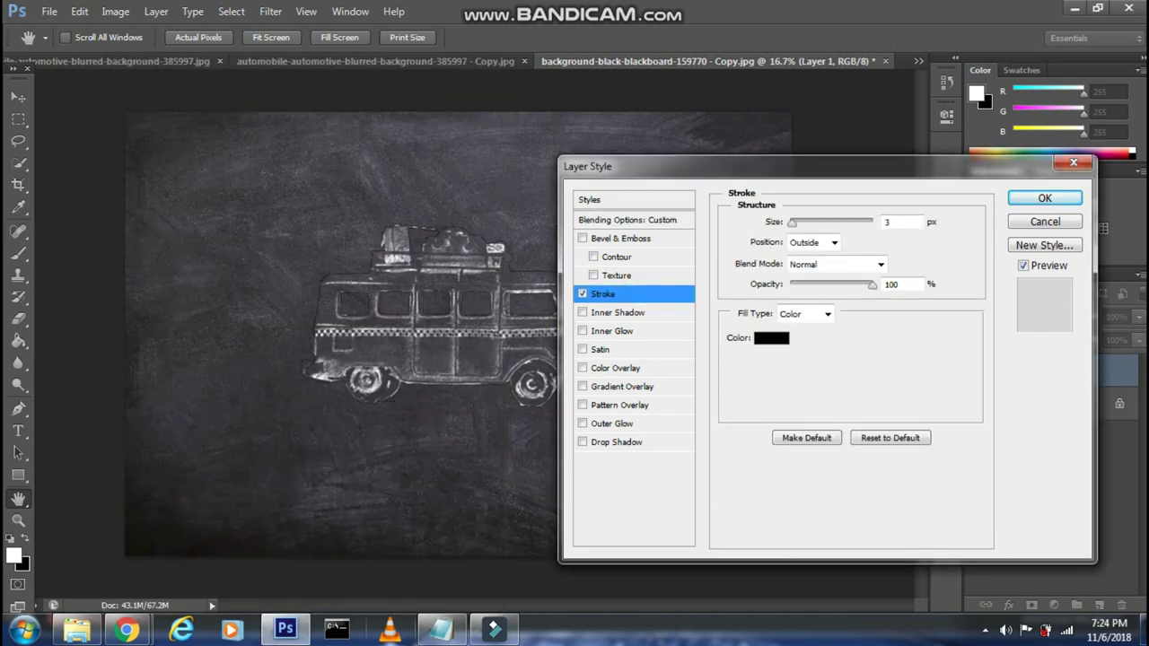
pyautogui.click(441, 628)
pyautogui.hotkey('ctrl', 'a')
pyautogui.write('S')
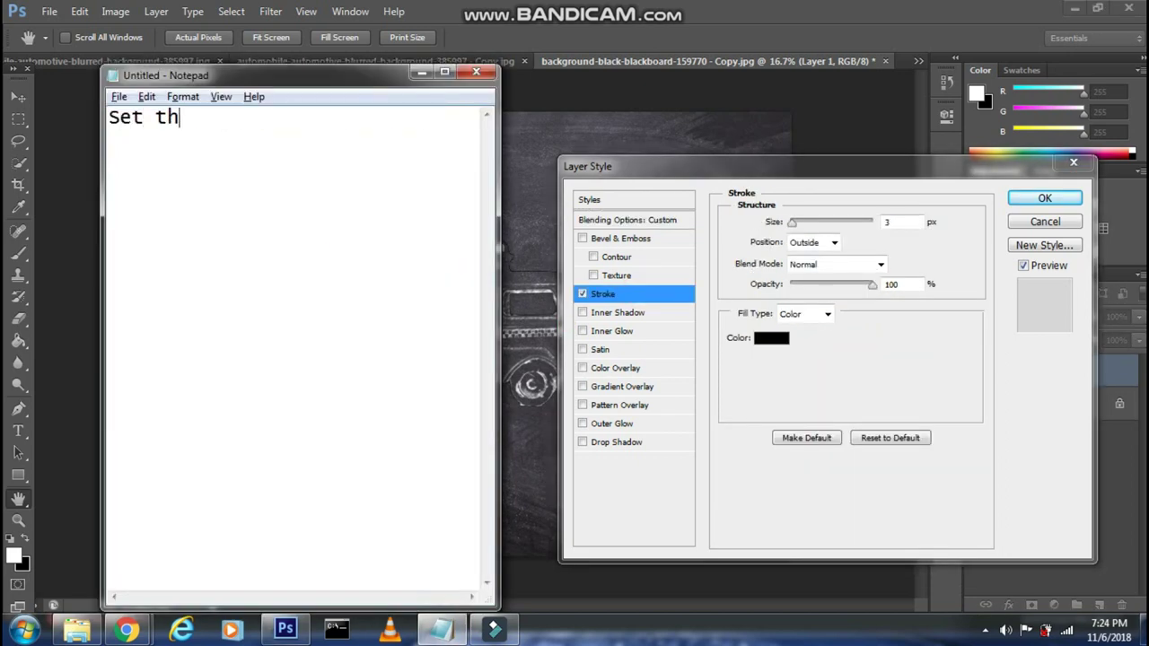
pyautogui.write('white , size b')
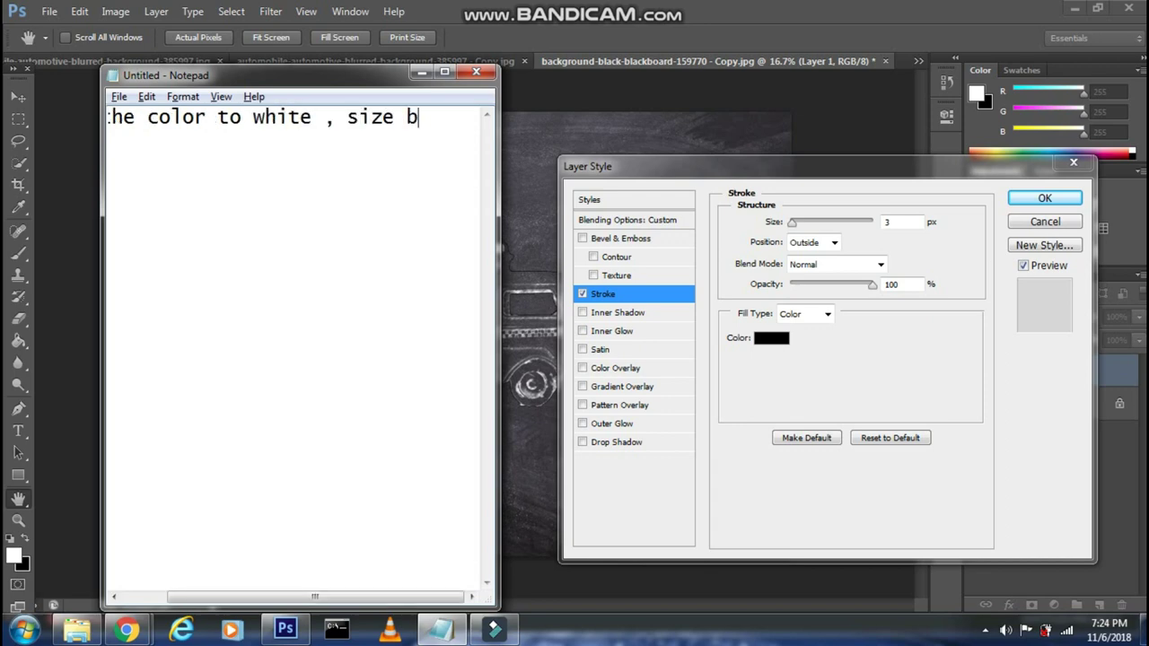
pyautogui.write('n 20 ')
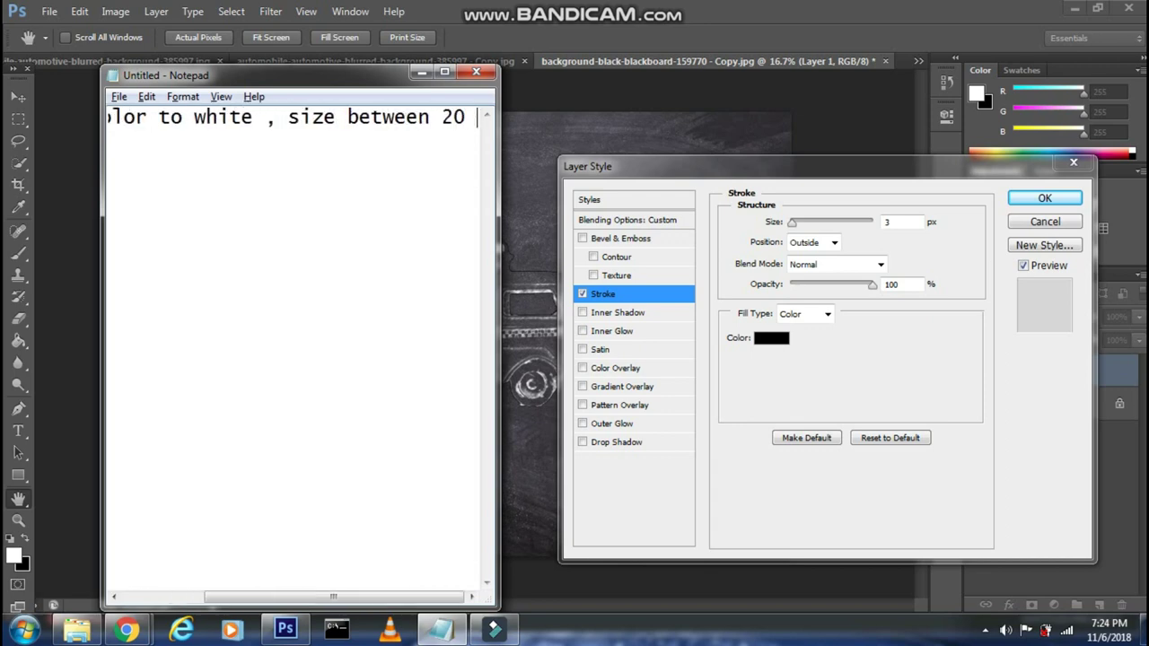
pyautogui.write('- 30 px ')
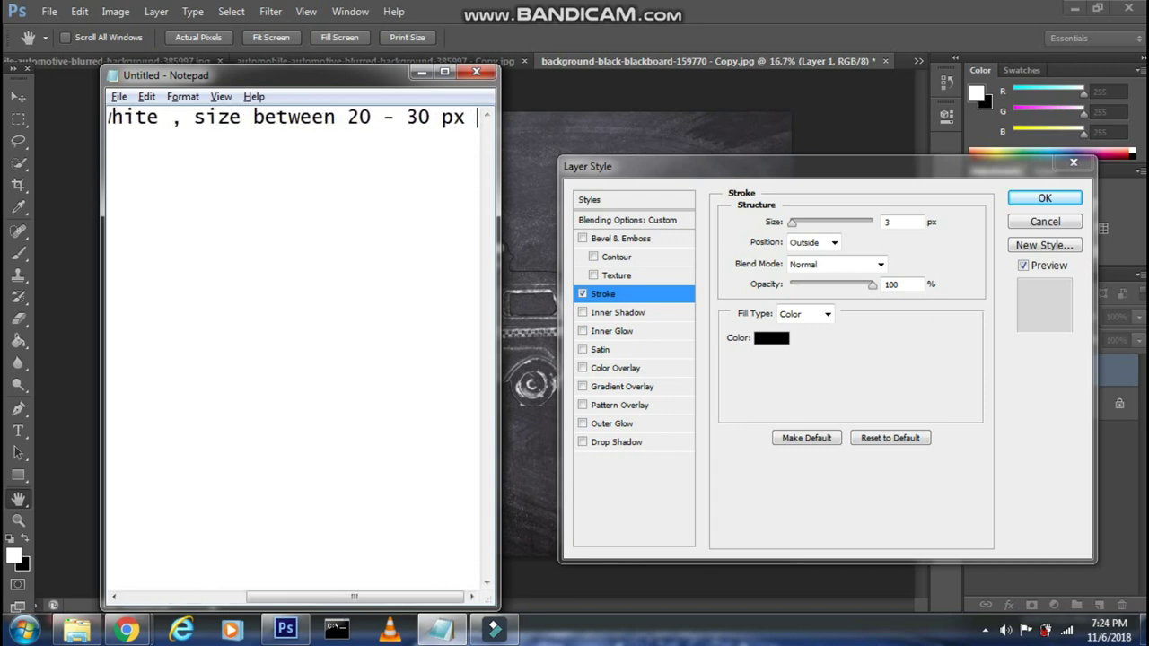
pyautogui.write(', Position as ')
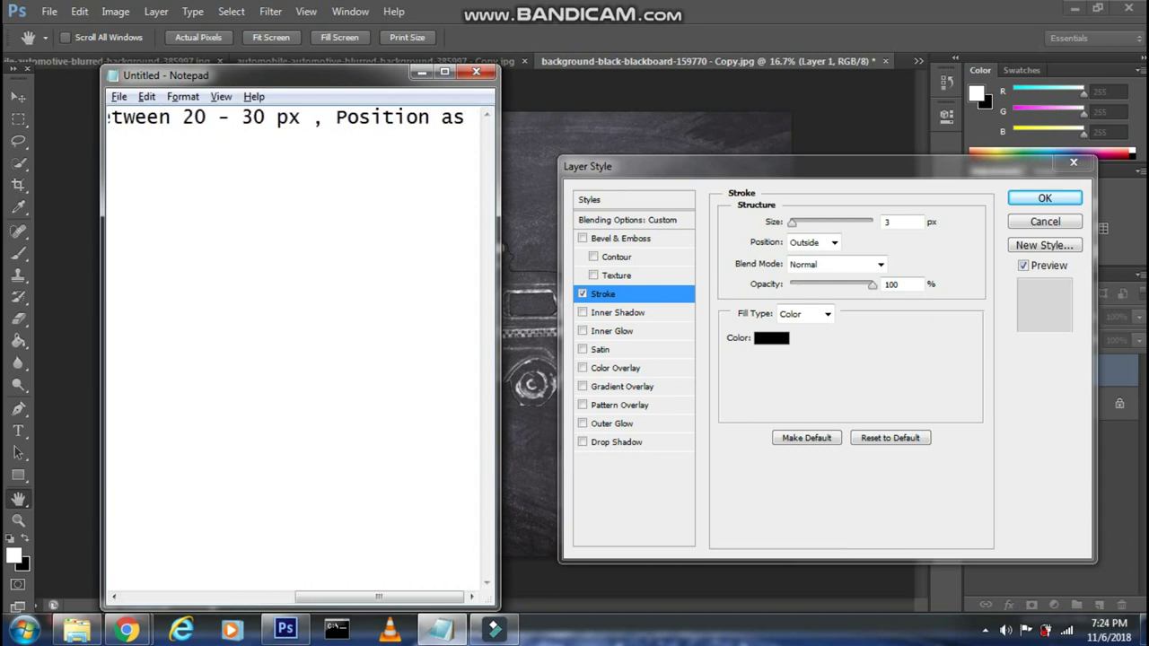
pyautogui.write('center , Bl')
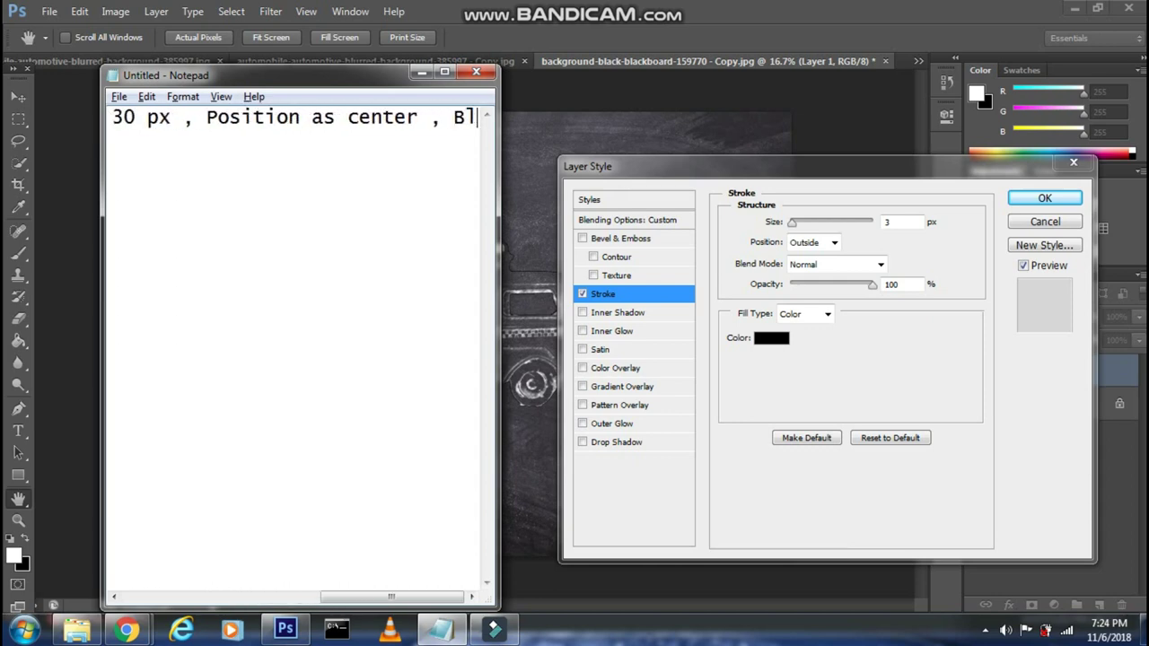
pyautogui.write('end mode to ')
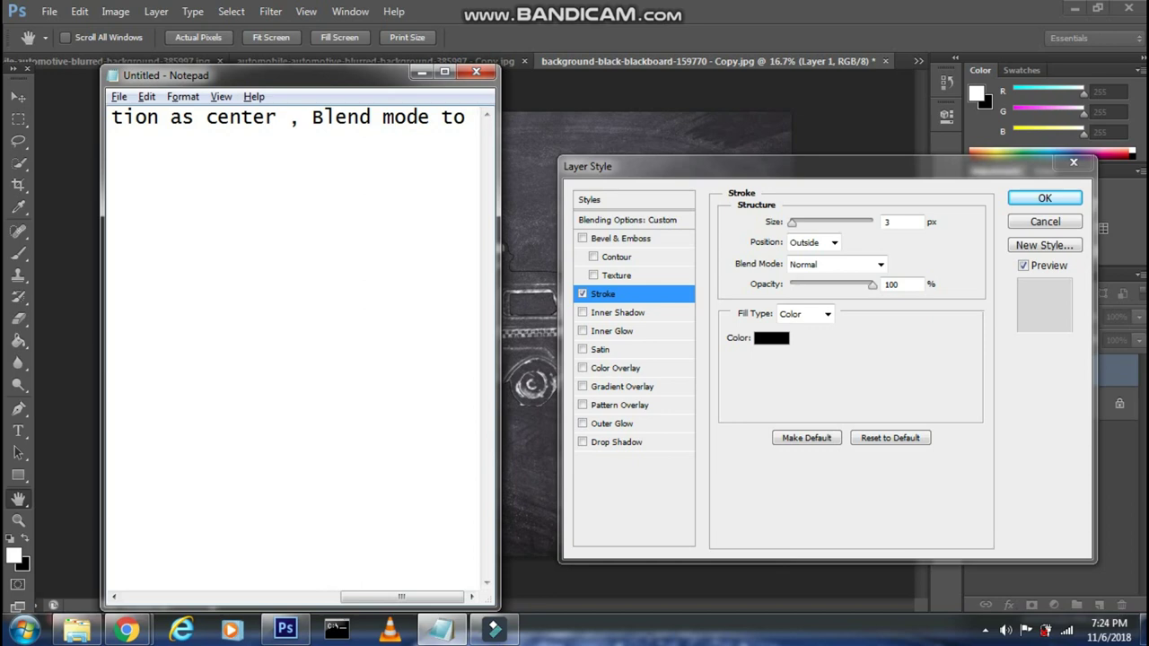
pyautogui.write('Dissol')
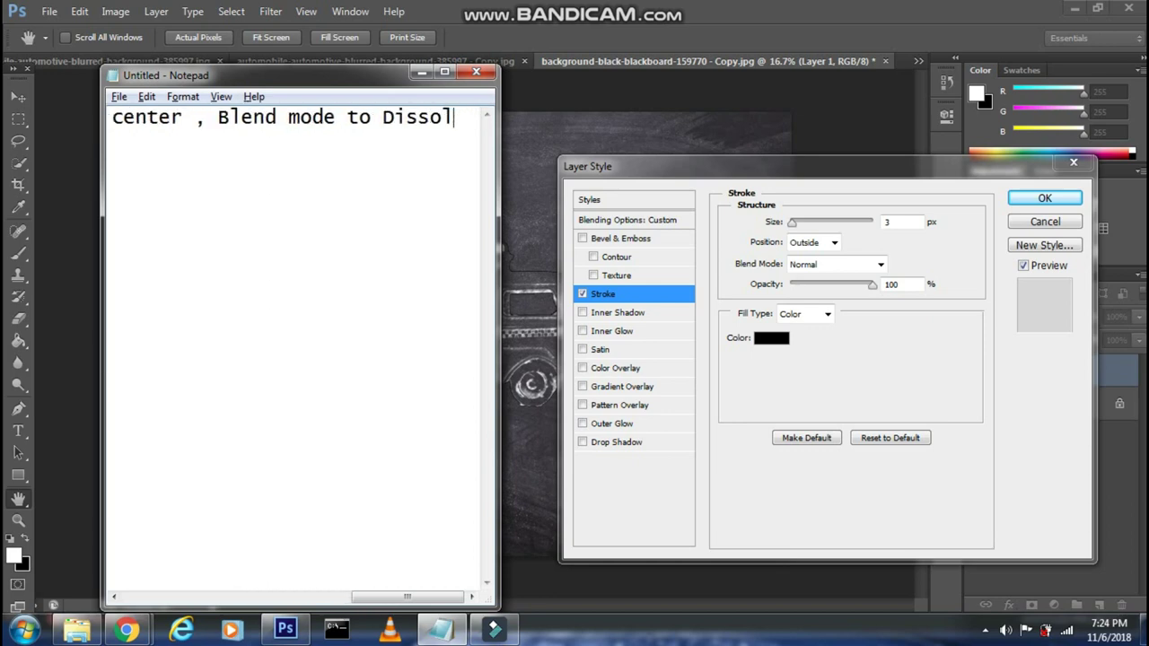
pyautogui.write('ve and opaci')
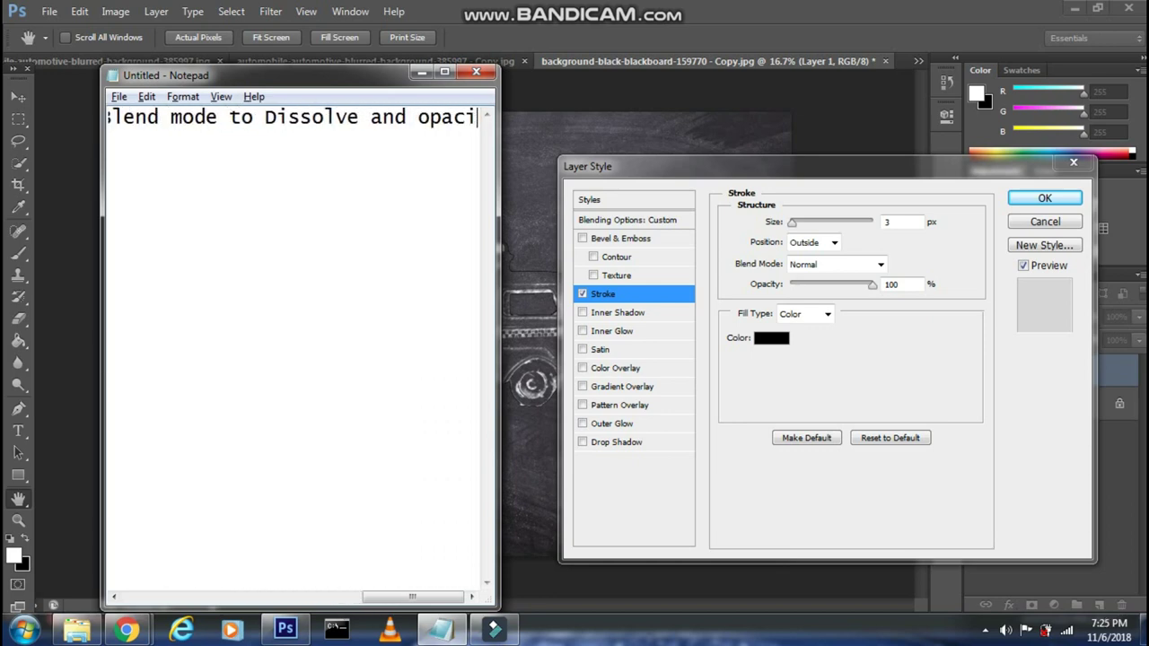
pyautogui.write('ty between ')
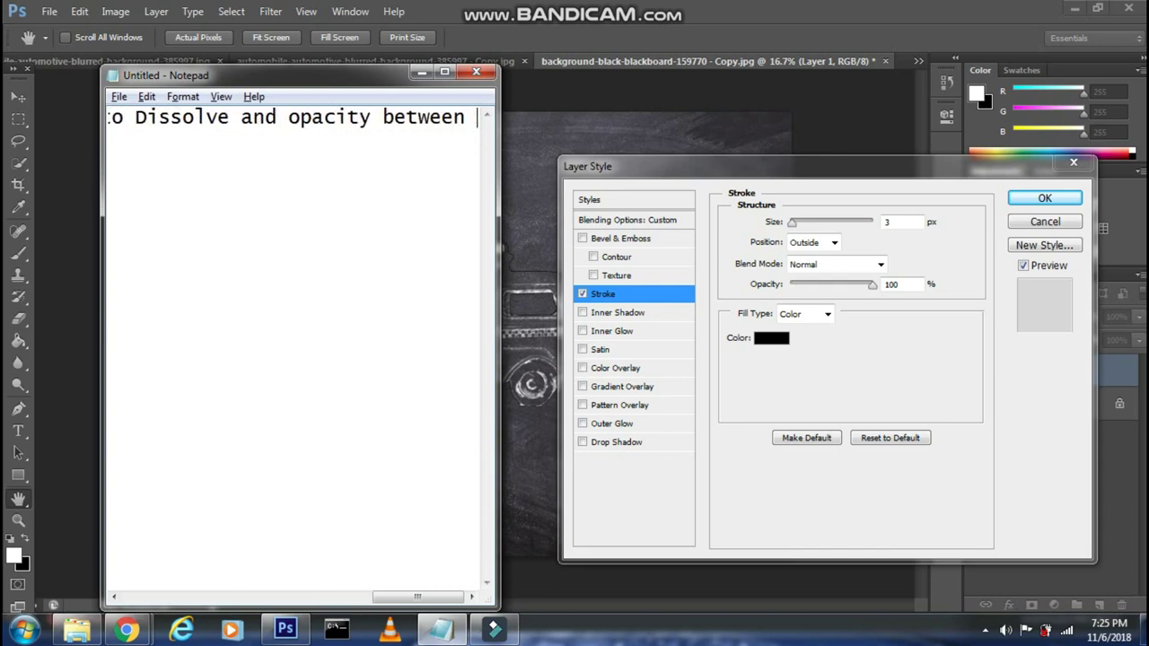
pyautogui.write('50 - 60')
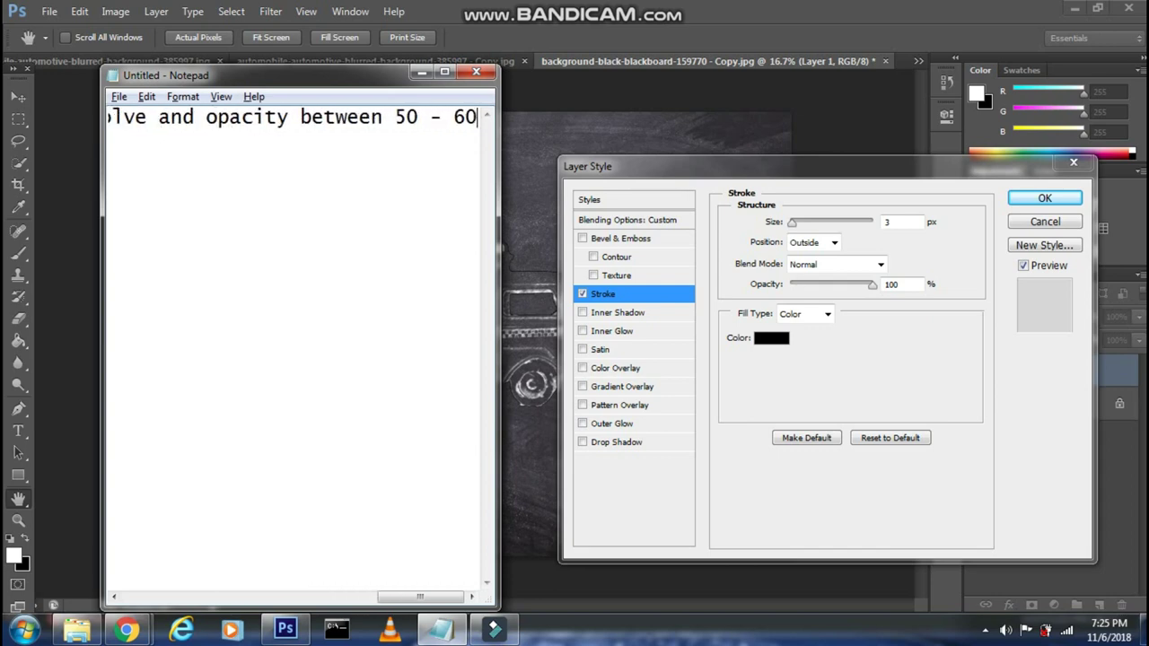
pyautogui.write('%')
# Set the stroke colour to white.
pyautogui.hotkey('alt', 'Tab')
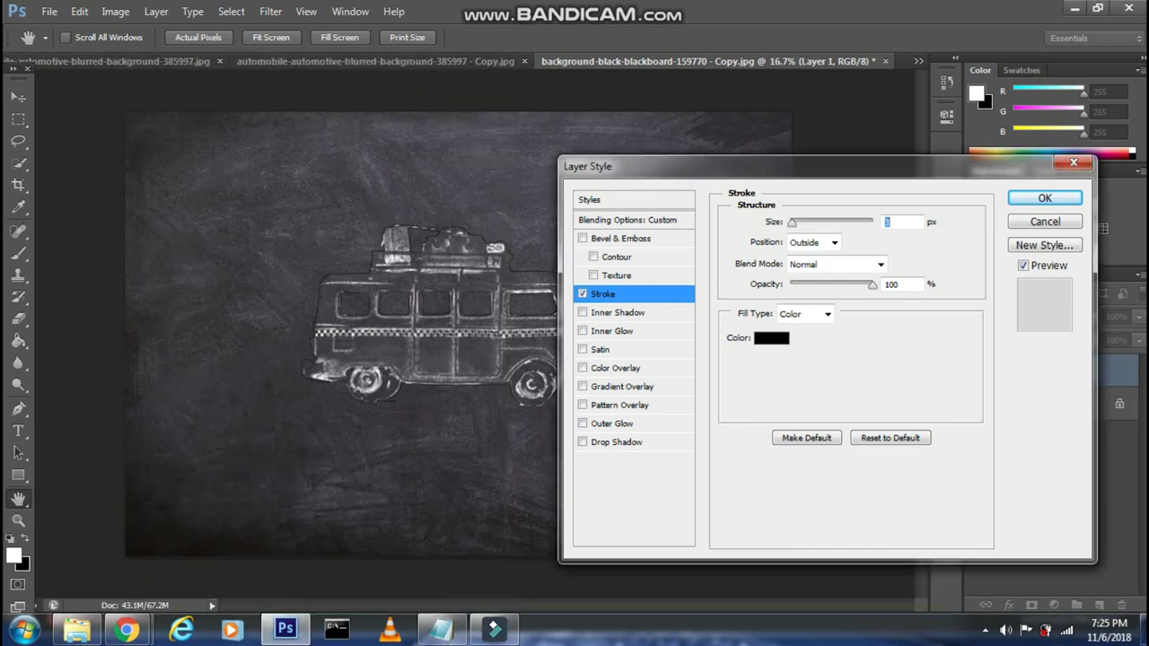
pyautogui.click(771, 338)
pyautogui.click(588, 274)
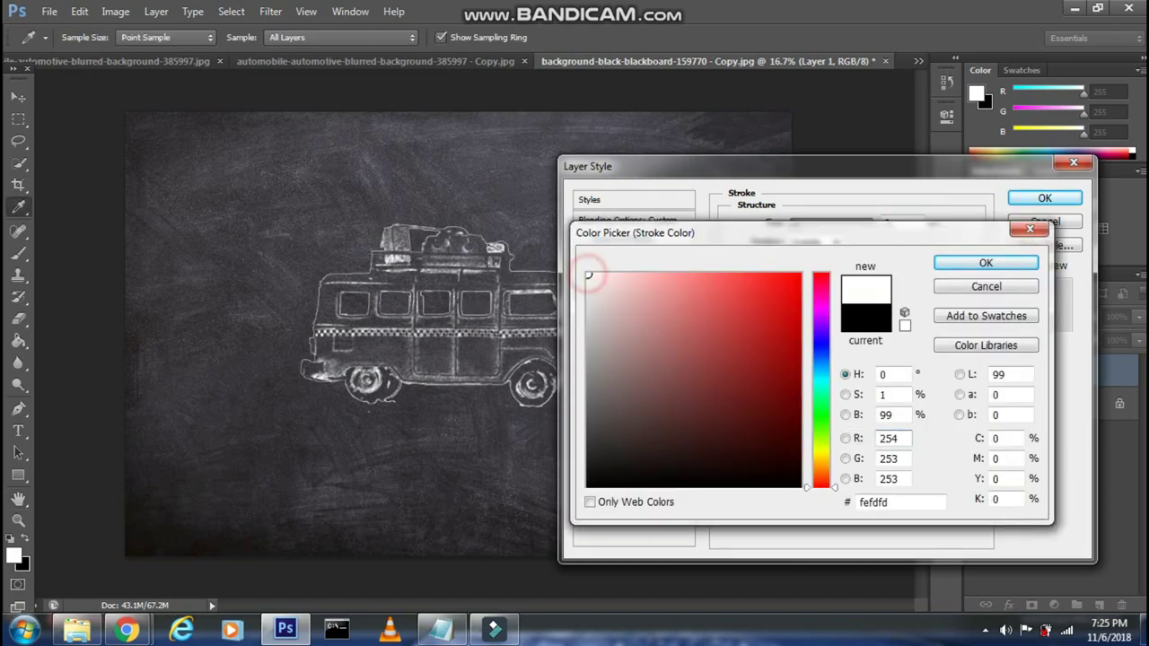
pyautogui.click(985, 263)
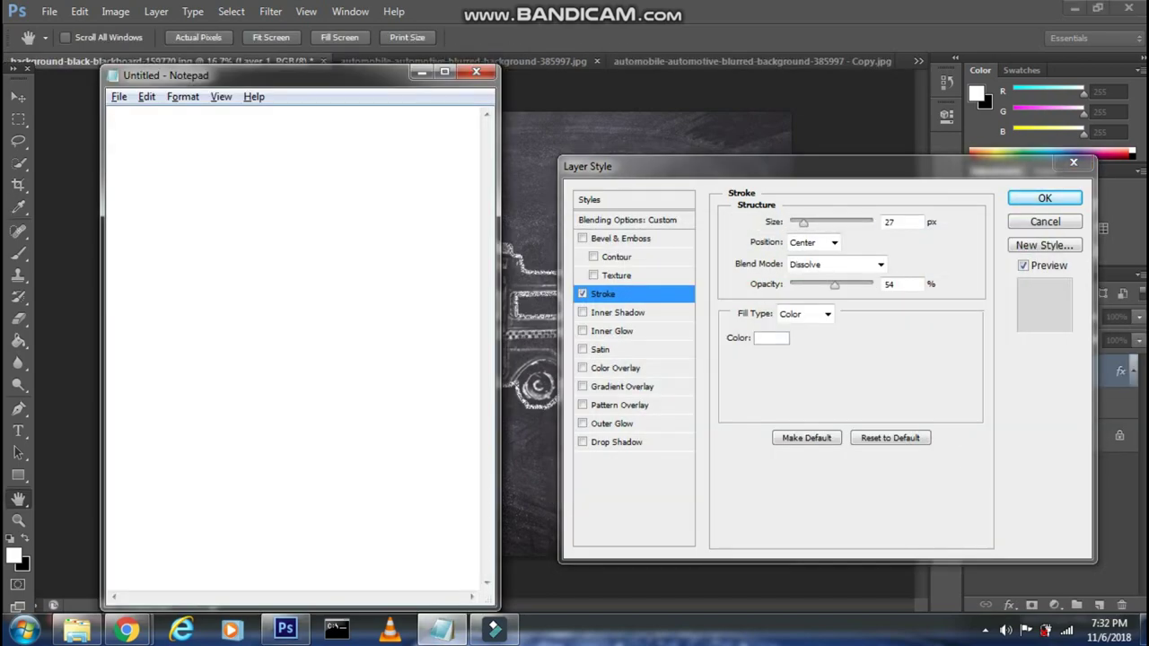
# Make the stroke 27 px, Center position, Dissolve blend mode at 54% opacity, and apply it.
pyautogui.hotkey('alt', 'Tab')
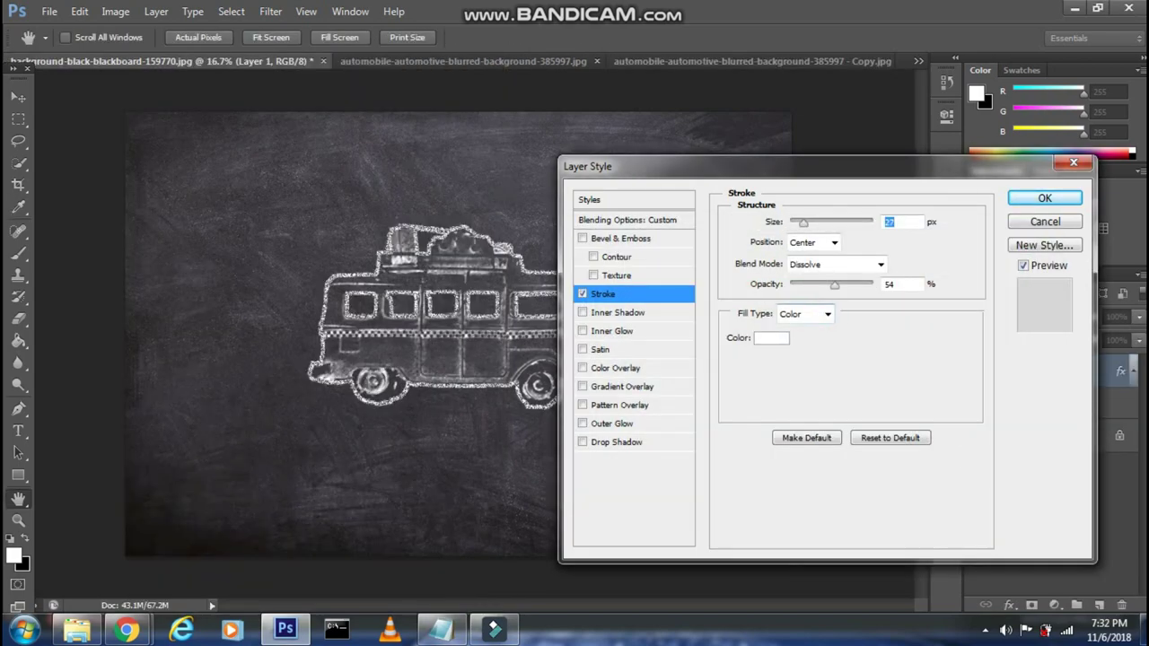
pyautogui.click(834, 243)
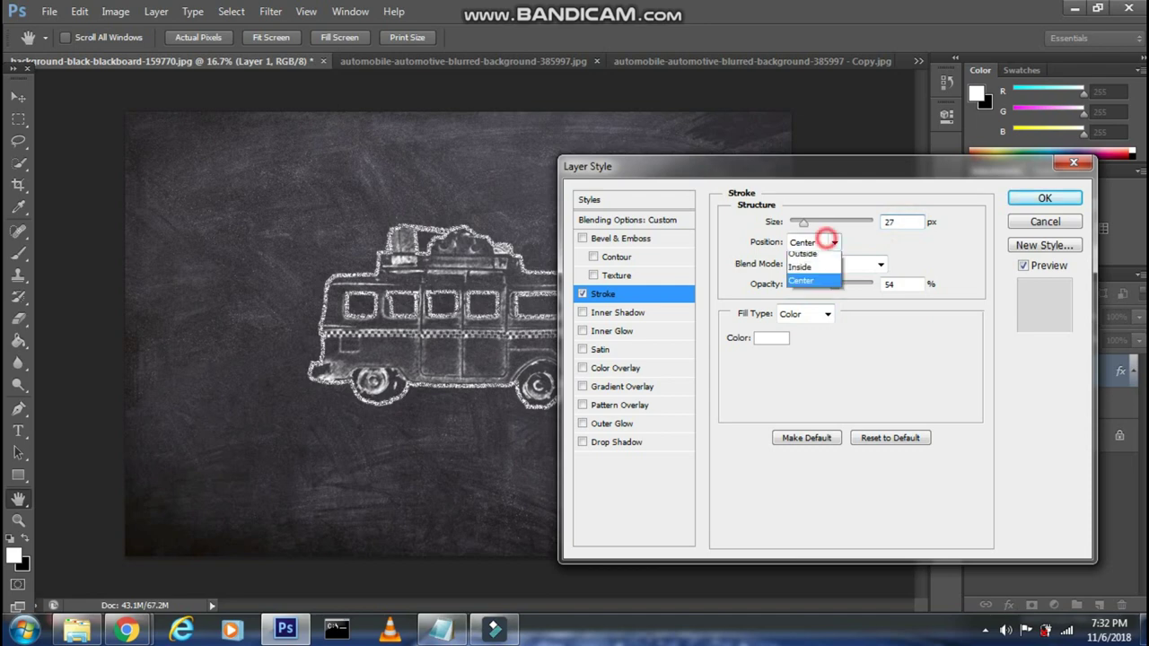
pyautogui.click(802, 280)
pyautogui.click(835, 264)
pyautogui.click(799, 32)
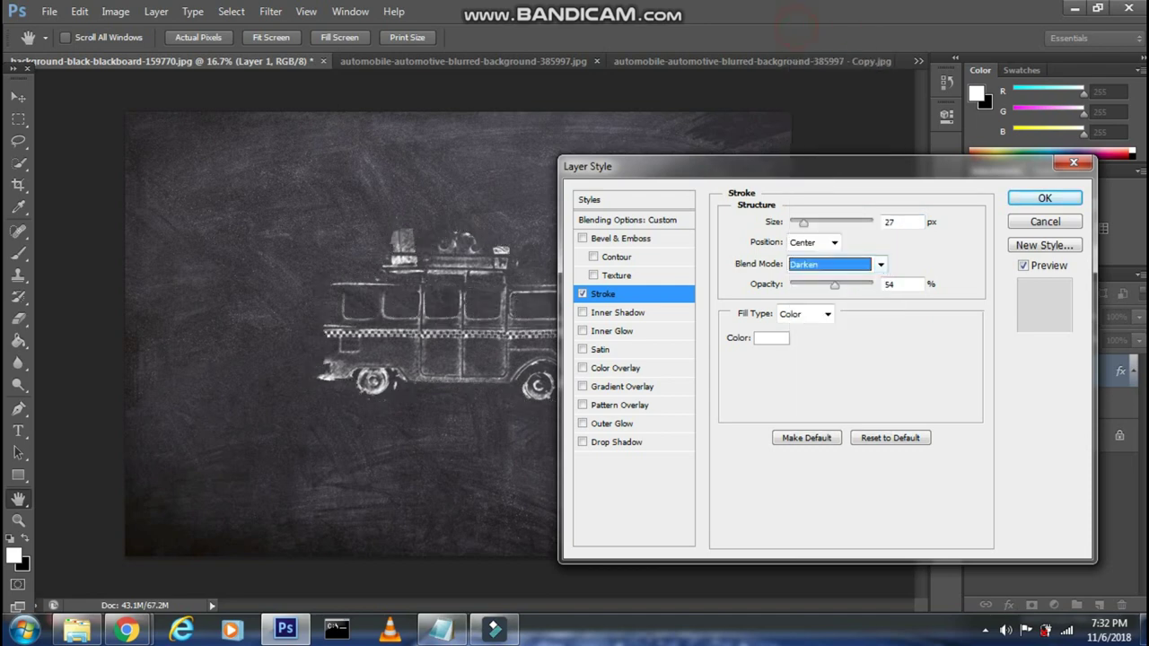
pyautogui.click(835, 264)
pyautogui.click(821, 18)
pyautogui.click(902, 284)
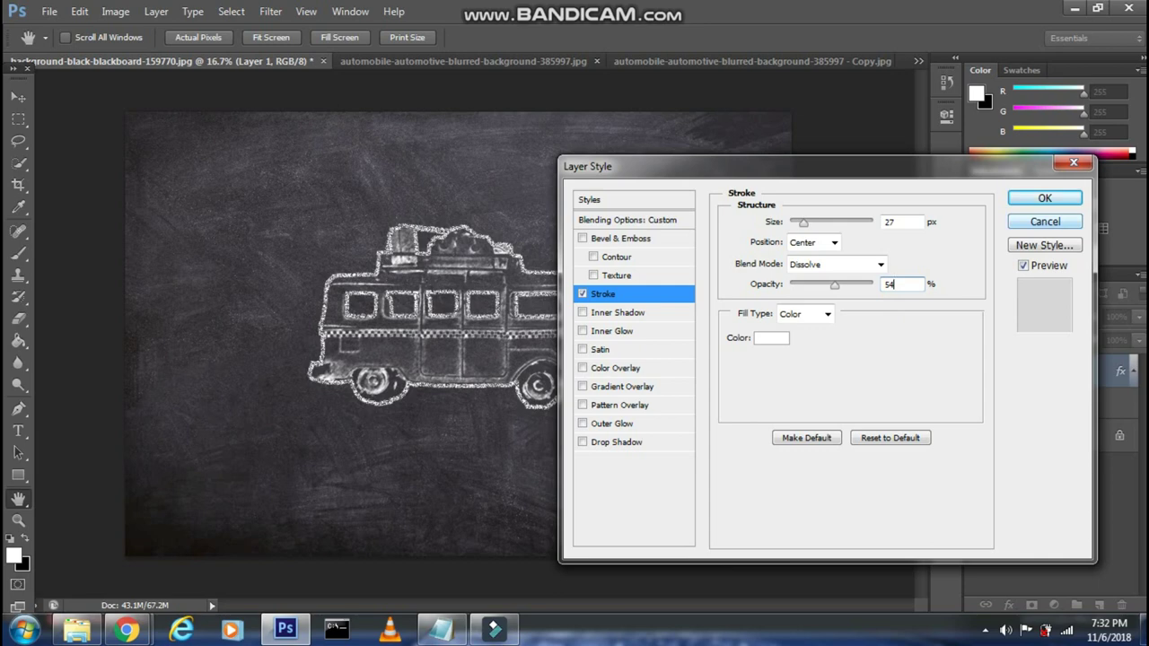
pyautogui.click(1045, 198)
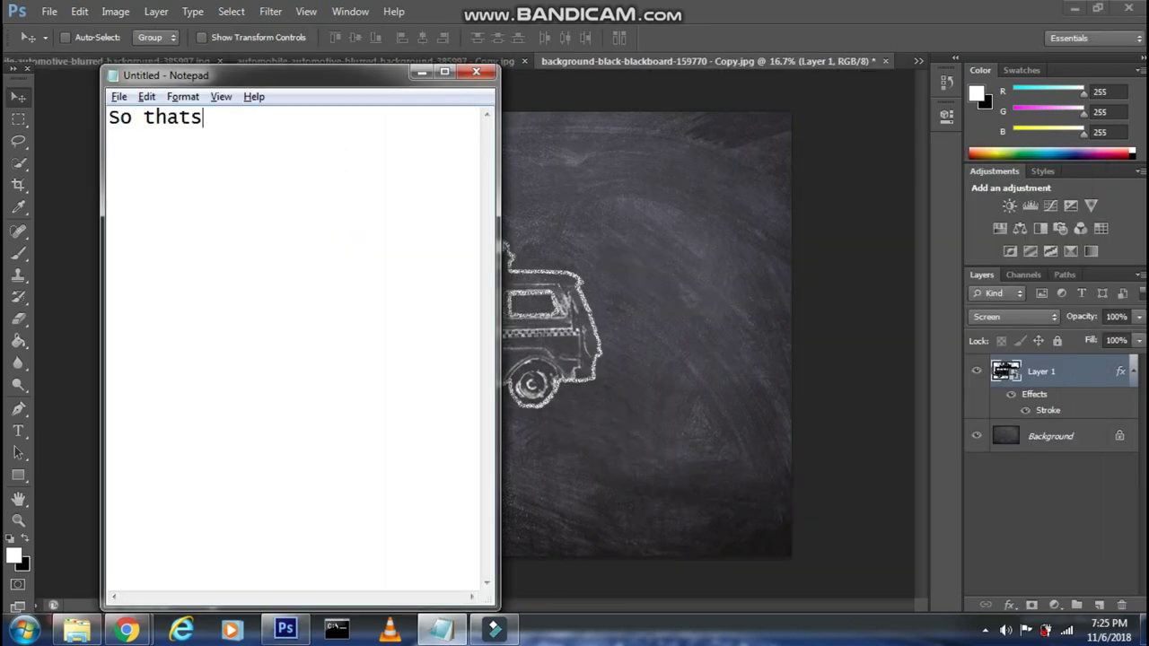
# Type Notepad messages asking viewers to like the video and subscribe for more Photoshop videos.
pyautogui.write('imag')
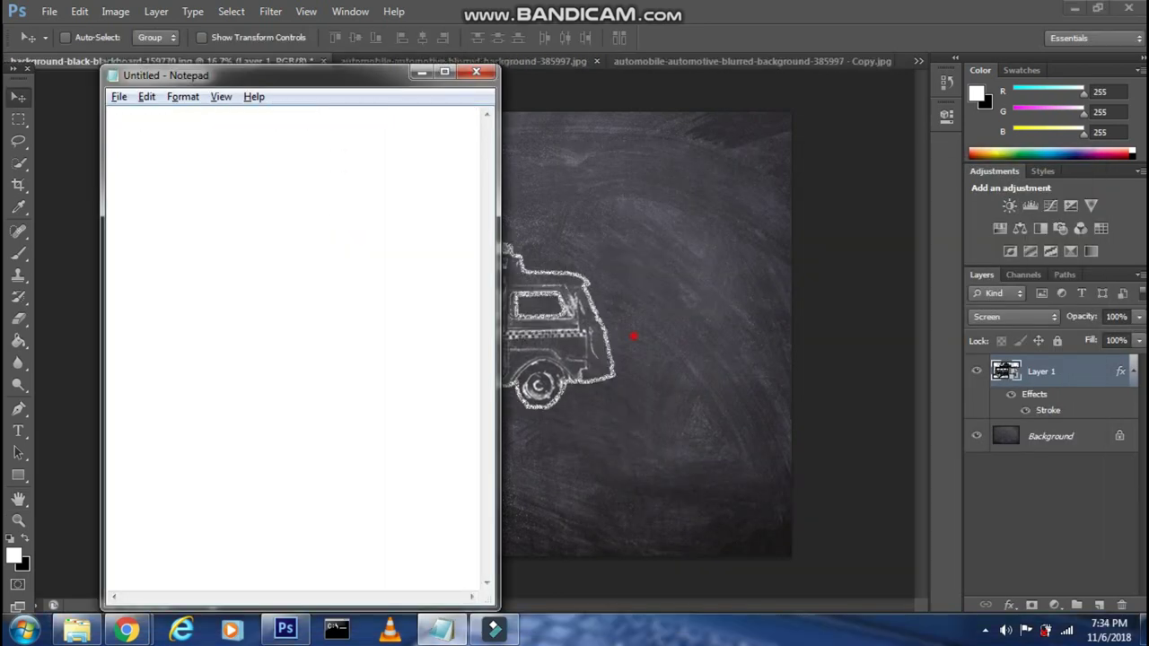
pyautogui.write("So that's it guys !")
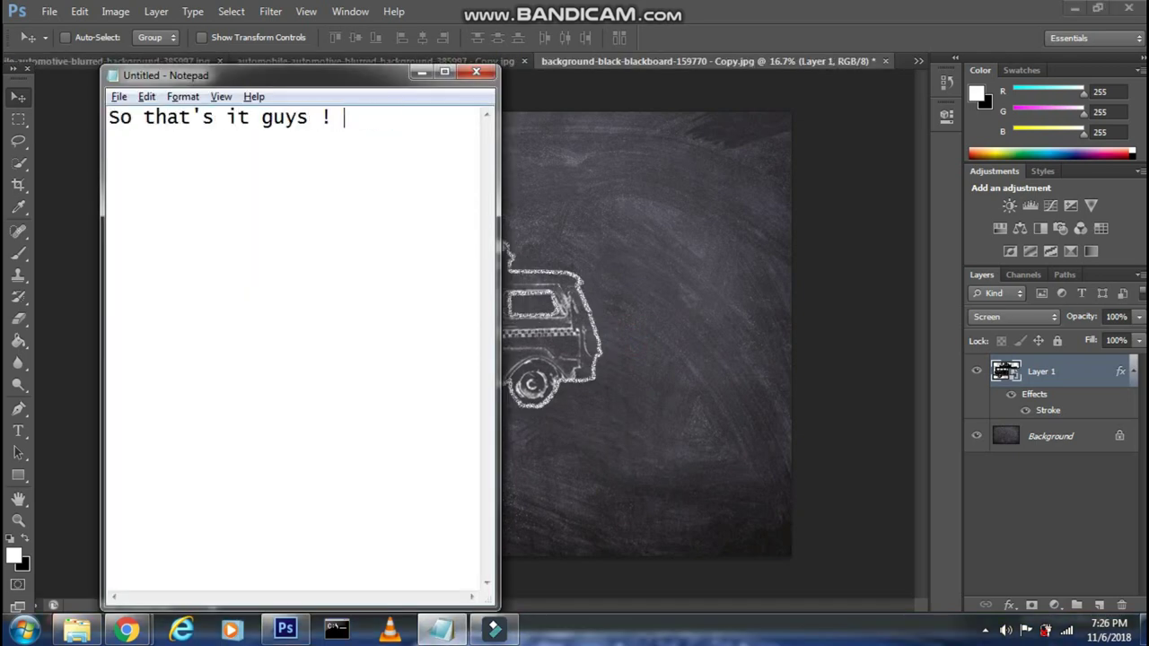
pyautogui.hotkey('ctrl', 'a')
pyautogui.write('Now')
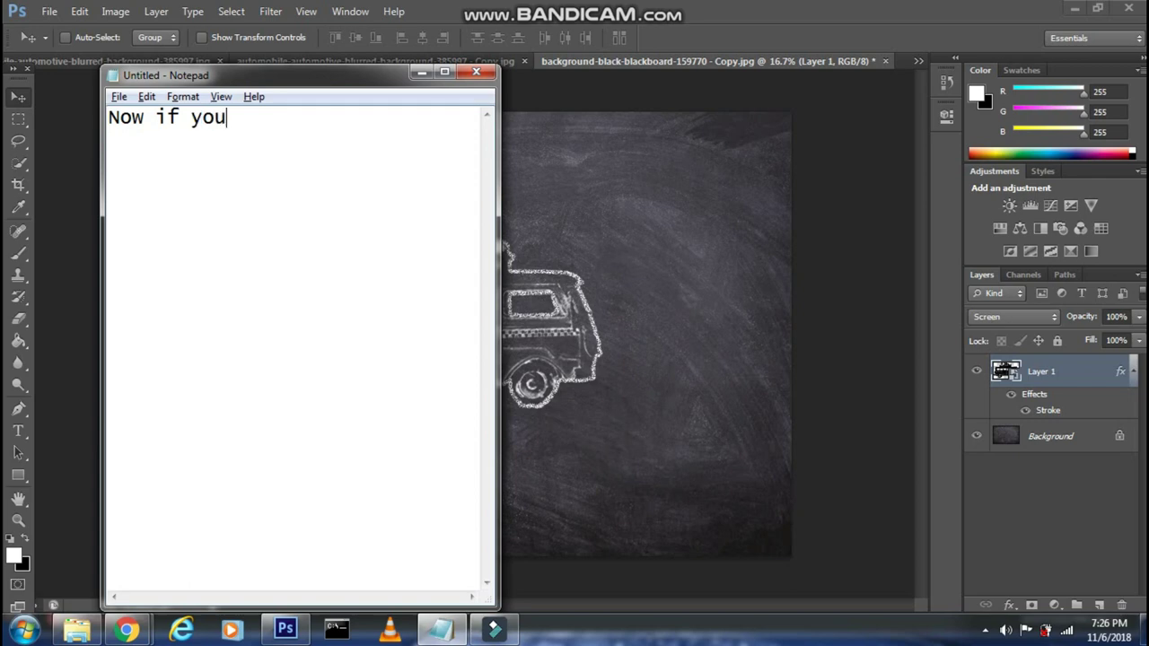
pyautogui.write(' guys liked the vi')
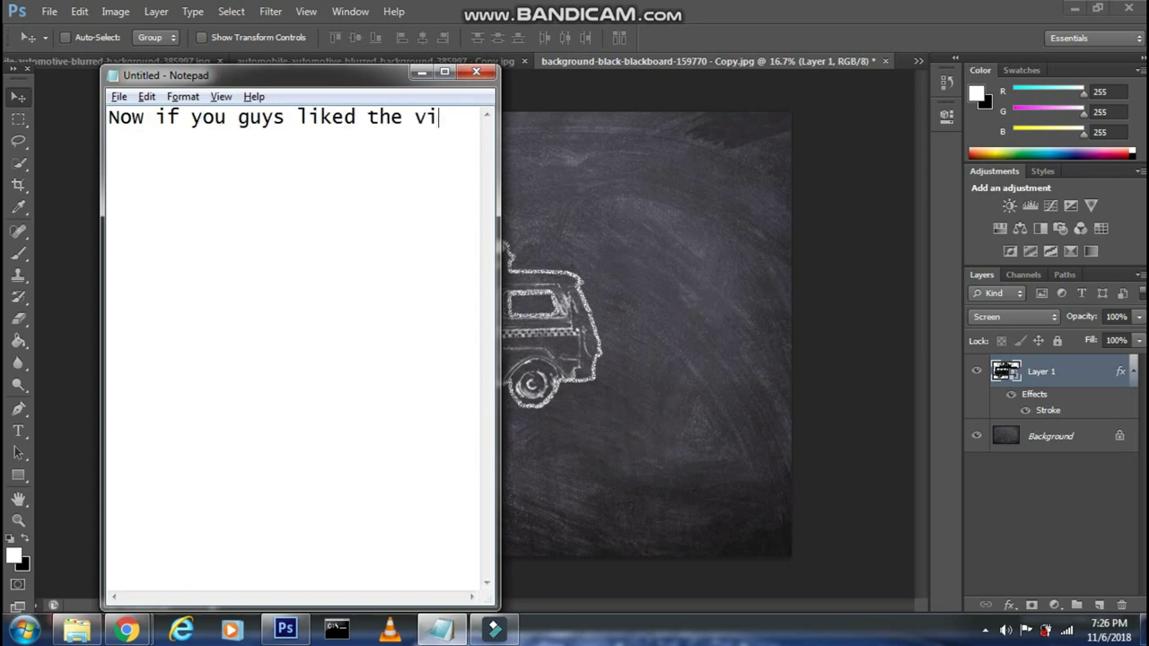
pyautogui.write('deo hit the like ')
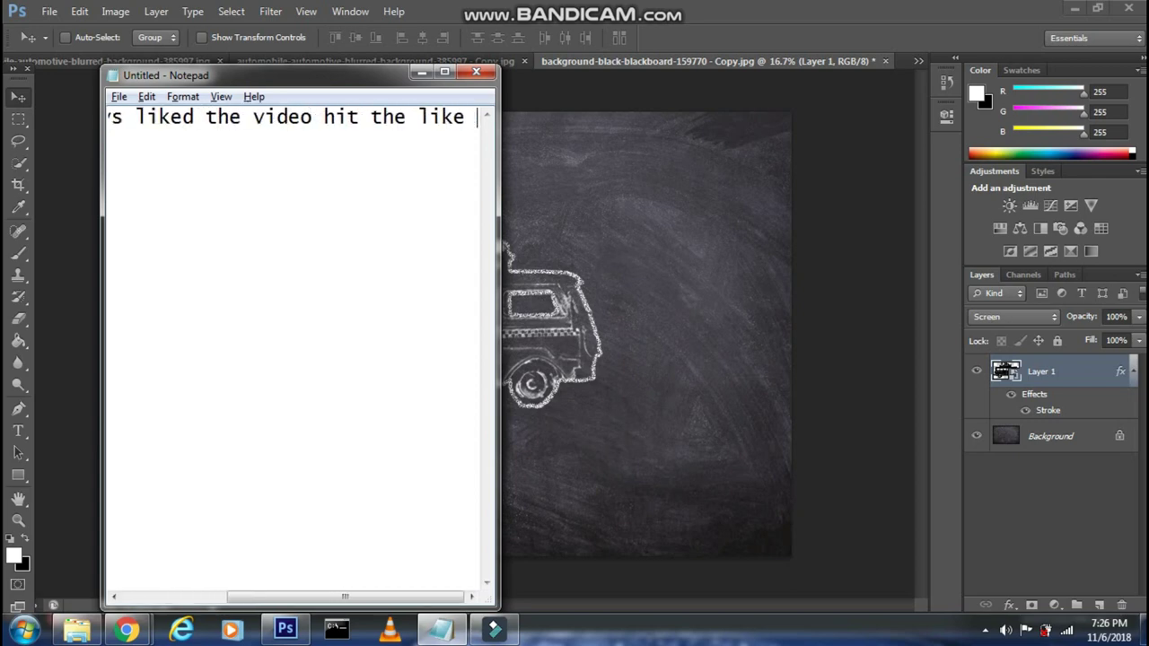
pyautogui.write('button !')
pyautogui.hotkey('ctrl', 'a')
pyautogui.write('And su')
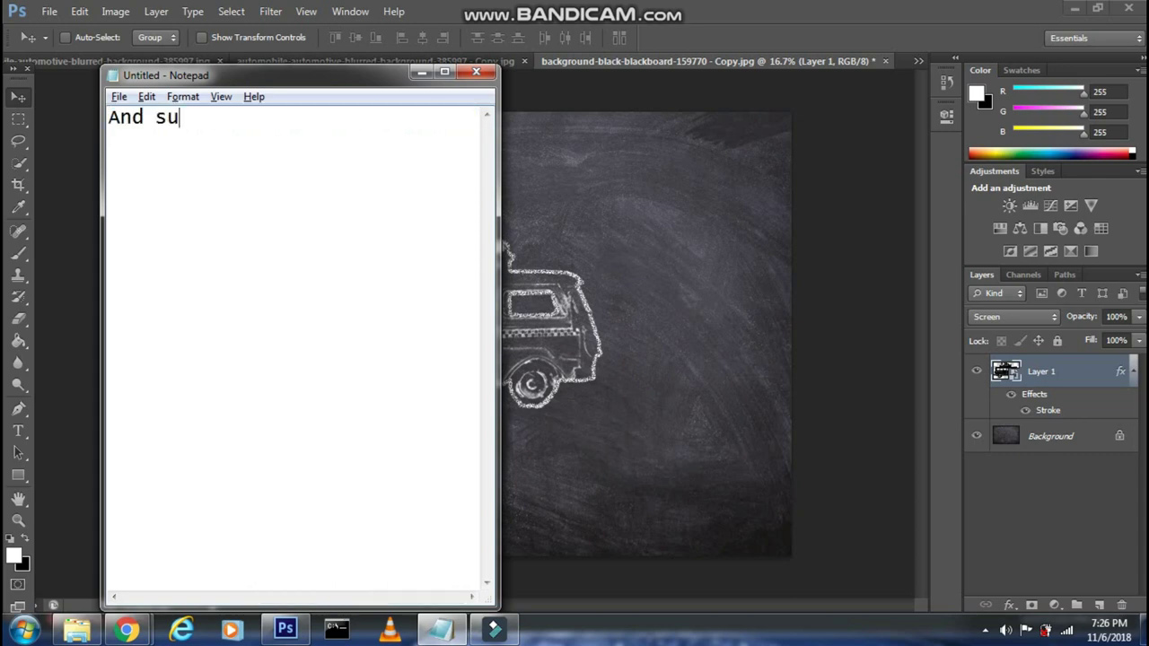
pyautogui.write('bscribe to the channe')
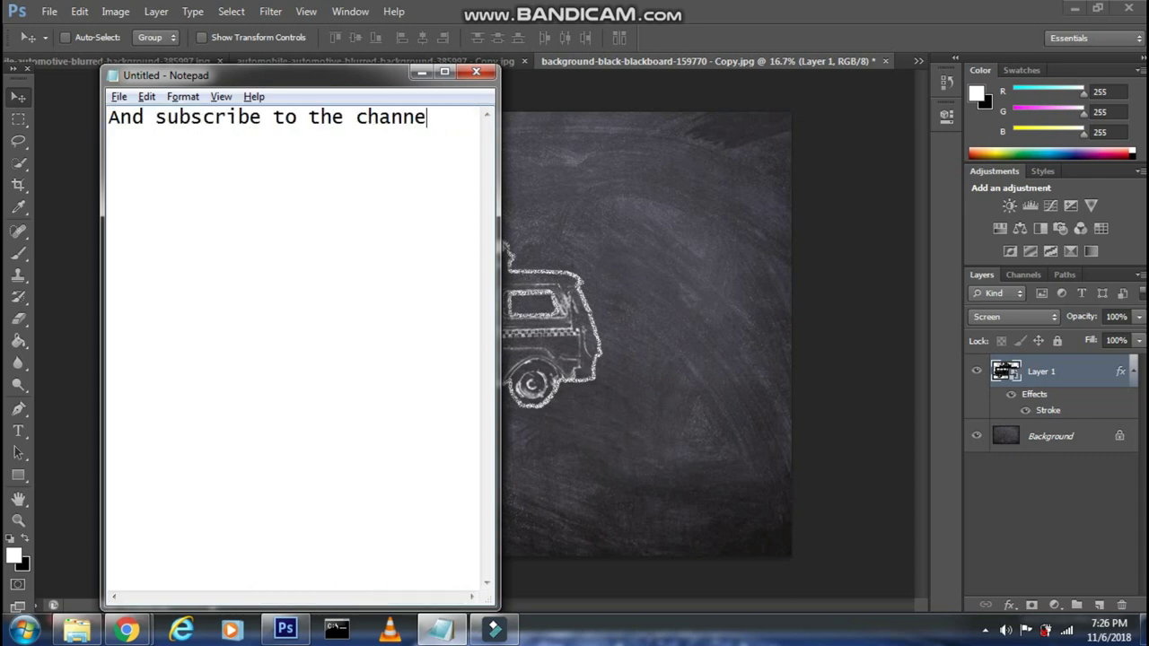
pyautogui.write('l for more videos ')
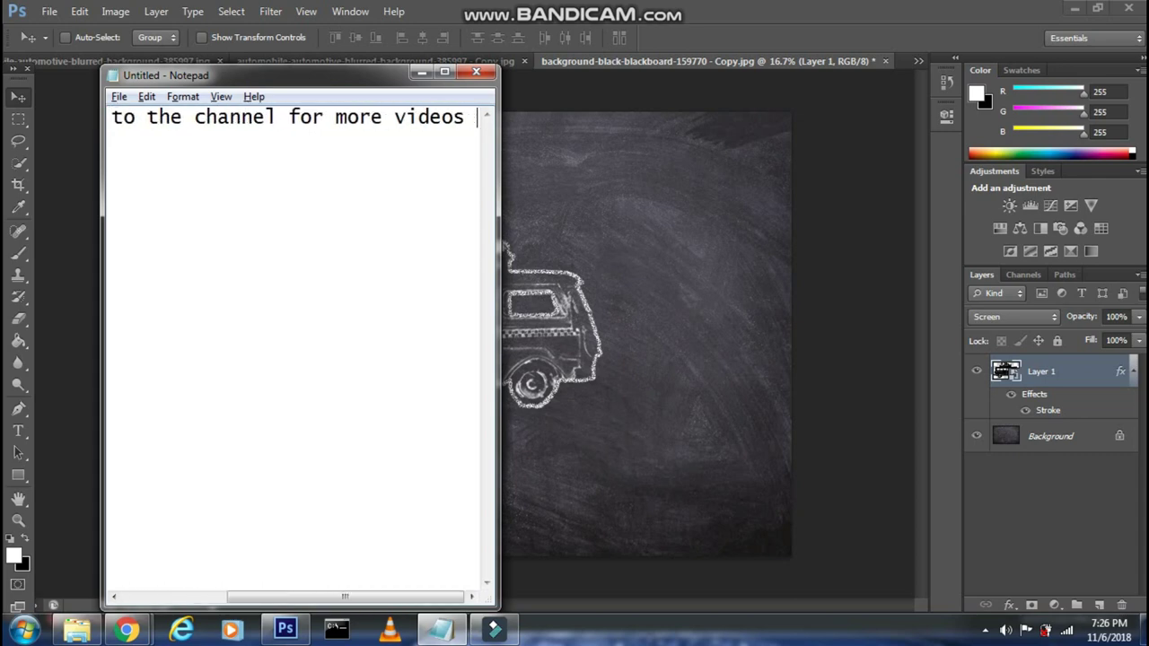
pyautogui.write('on phot')
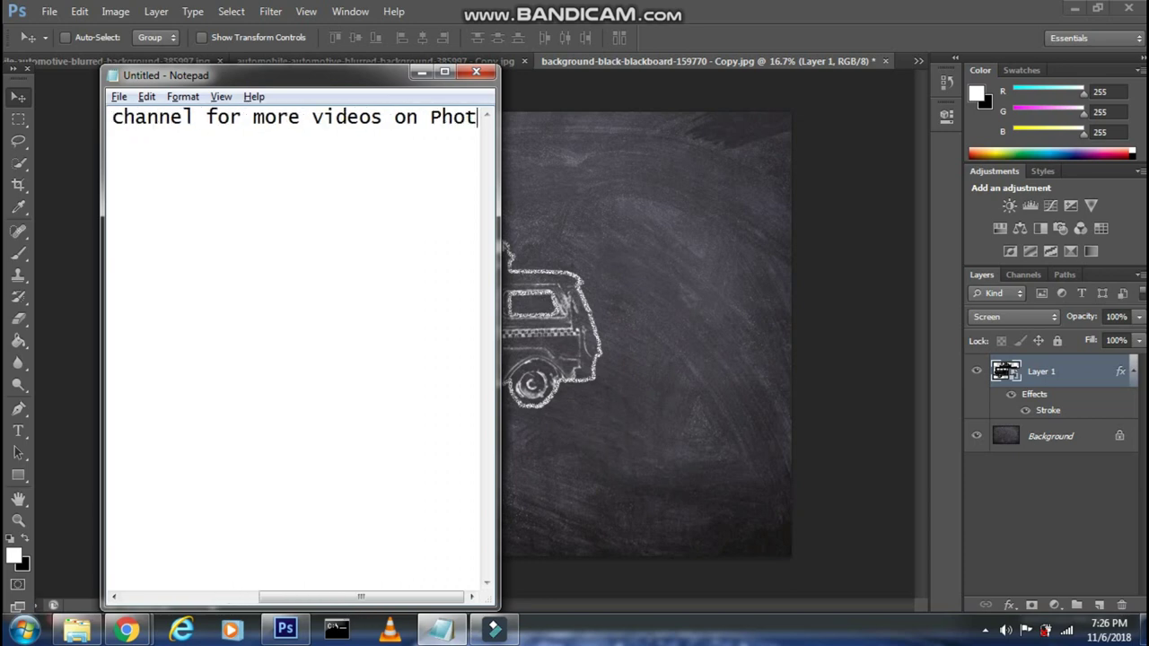
pyautogui.write('oshop!')
# Clear the note and type the closing line 'Thanks for watchinmg'.
pyautogui.hotkey('ctrl', 'a')
pyautogui.press('BackSpace')
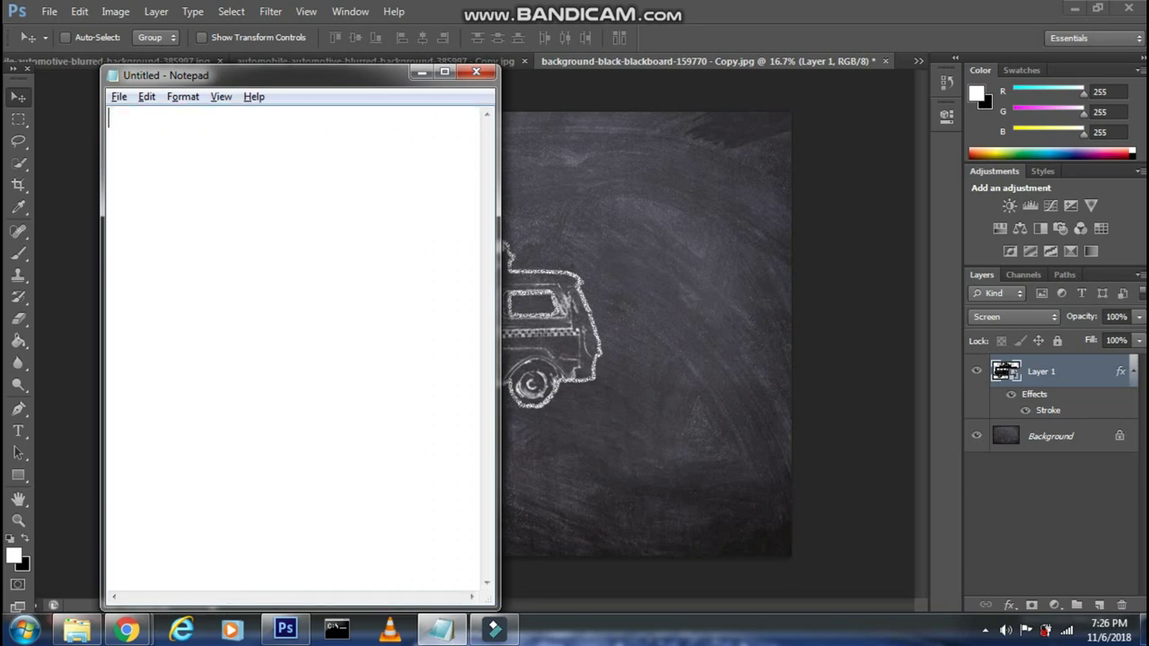
pyautogui.write('Thanks for wat')
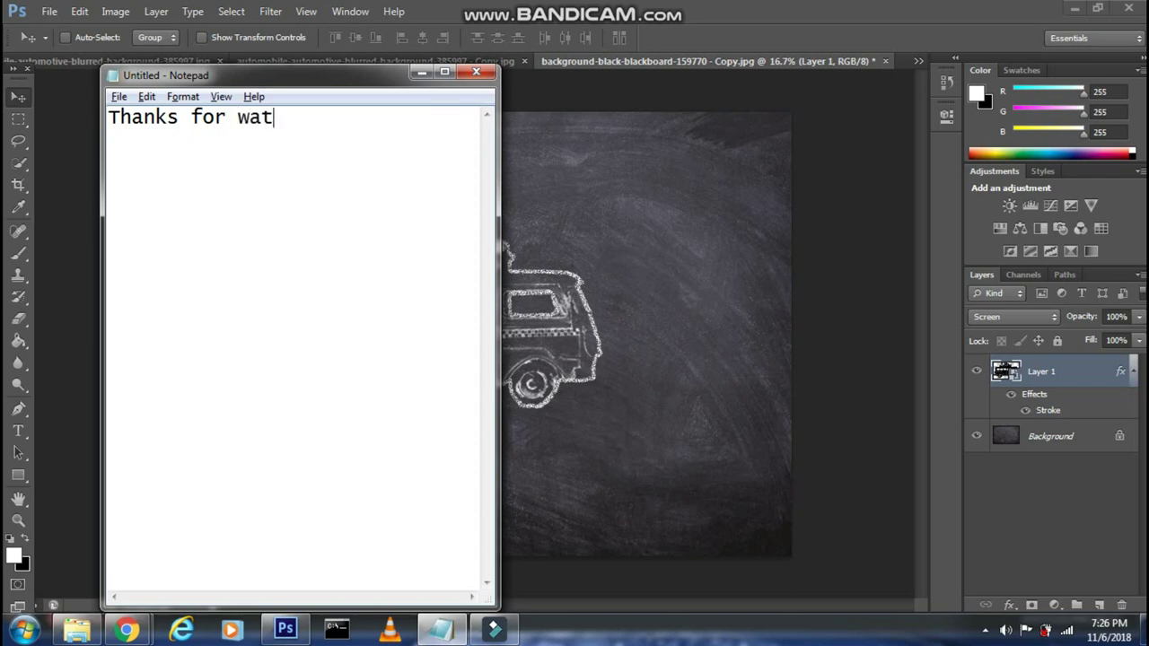
pyautogui.write('chinmg')
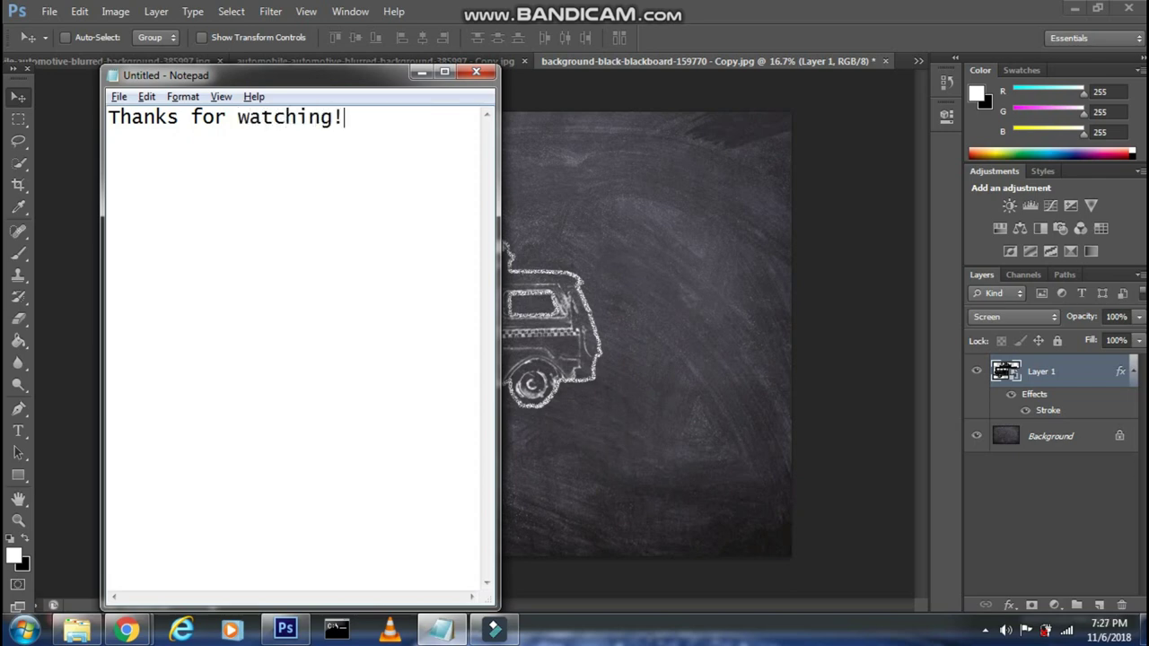